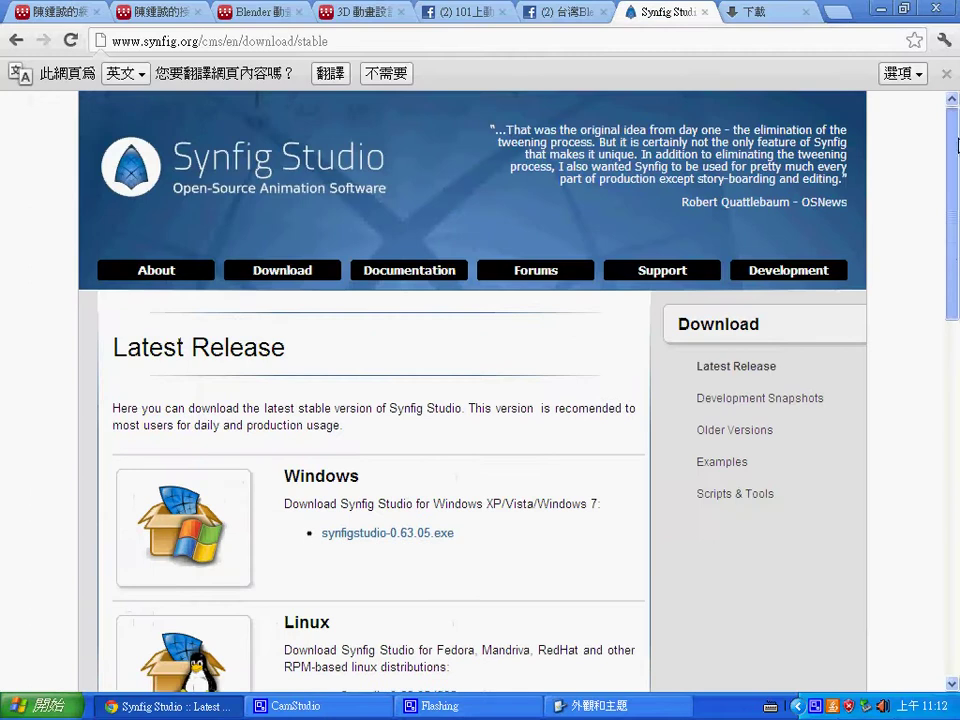
# Run the downloaded synfigstudio-0.63.05.exe installer from the browser's download list.
pyautogui.click(752, 11)
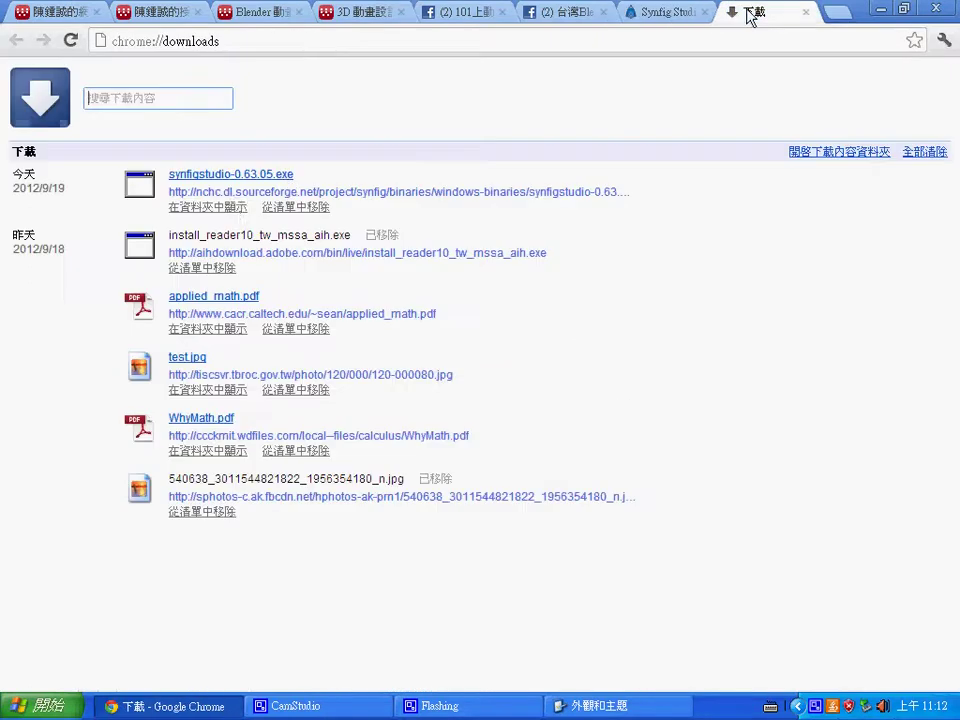
pyautogui.click(249, 182)
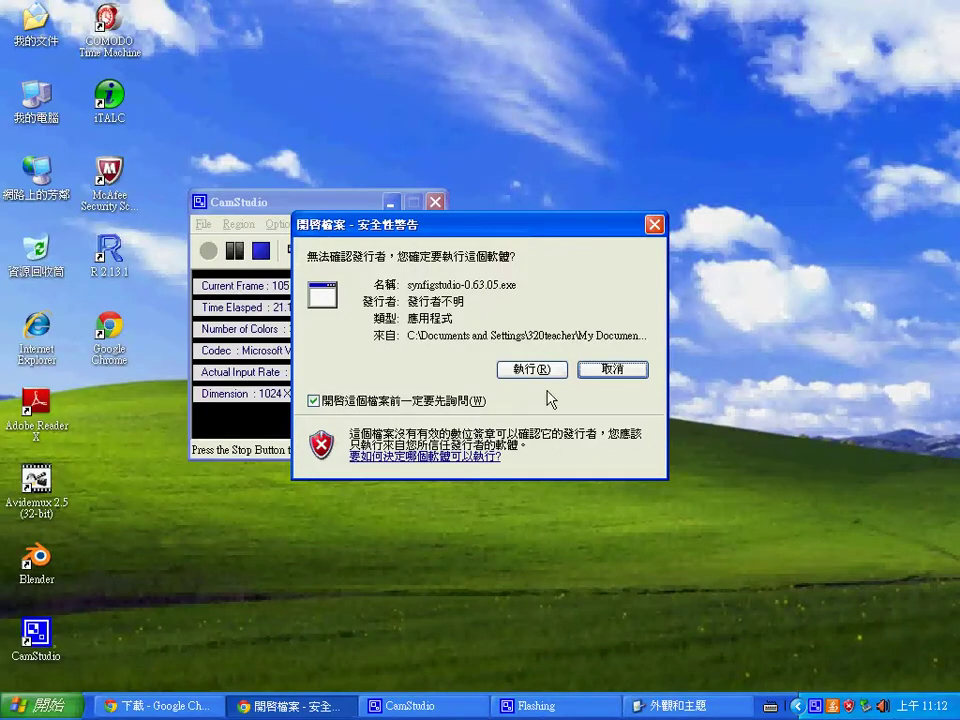
pyautogui.click(549, 374)
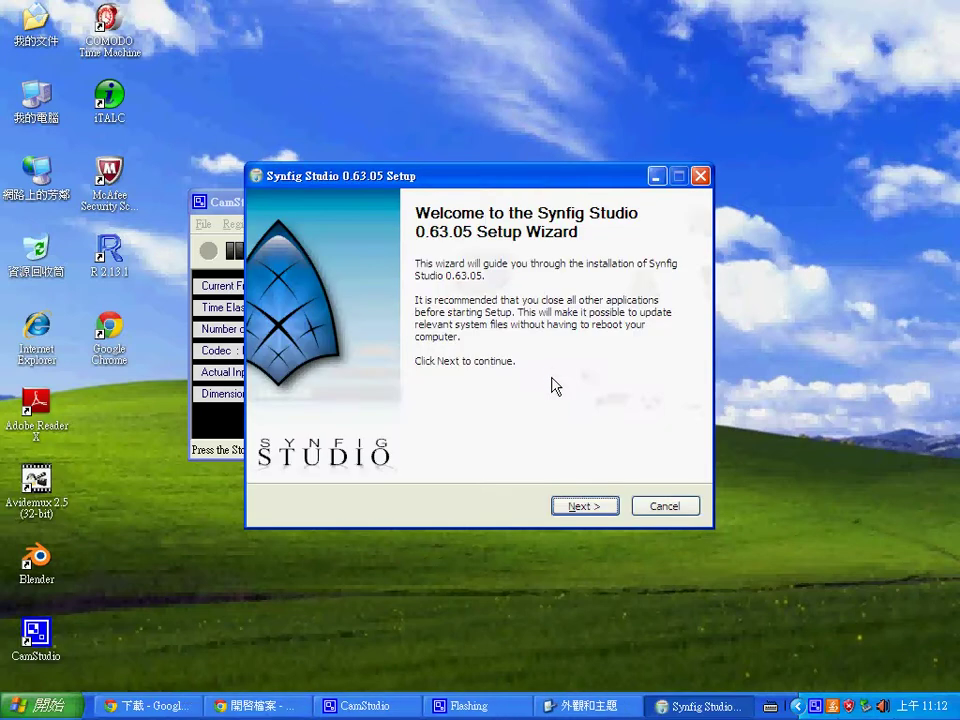
# Accept the license, install Synfig Studio 0.63.05 in C:\Program Files\Synfig, and close the setup and the remaining security warning.
pyautogui.click(590, 507)
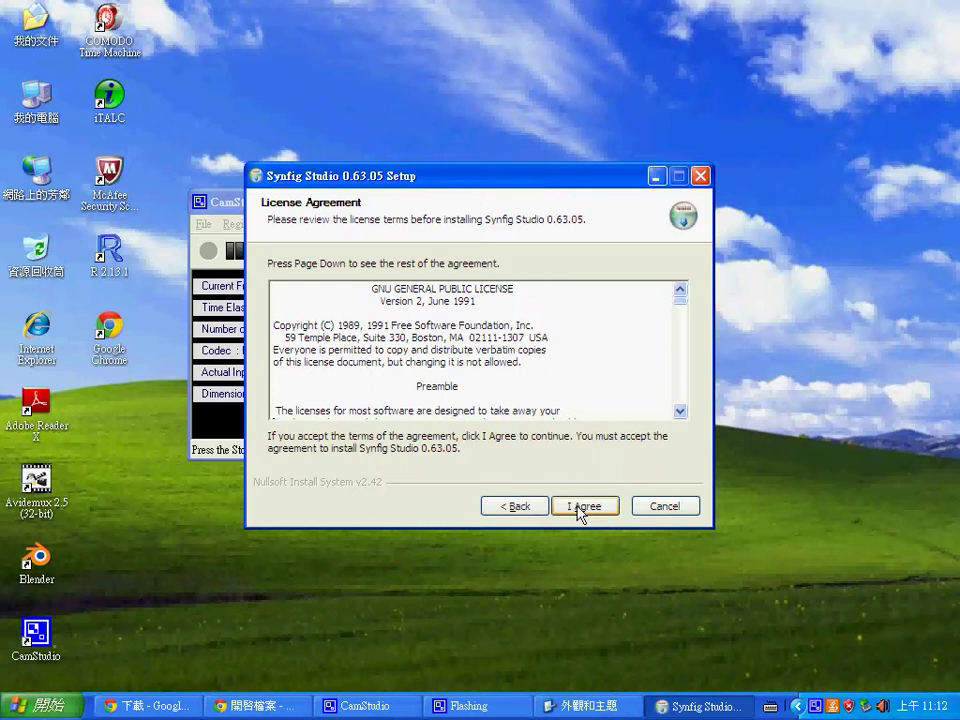
pyautogui.click(578, 507)
pyautogui.click(579, 507)
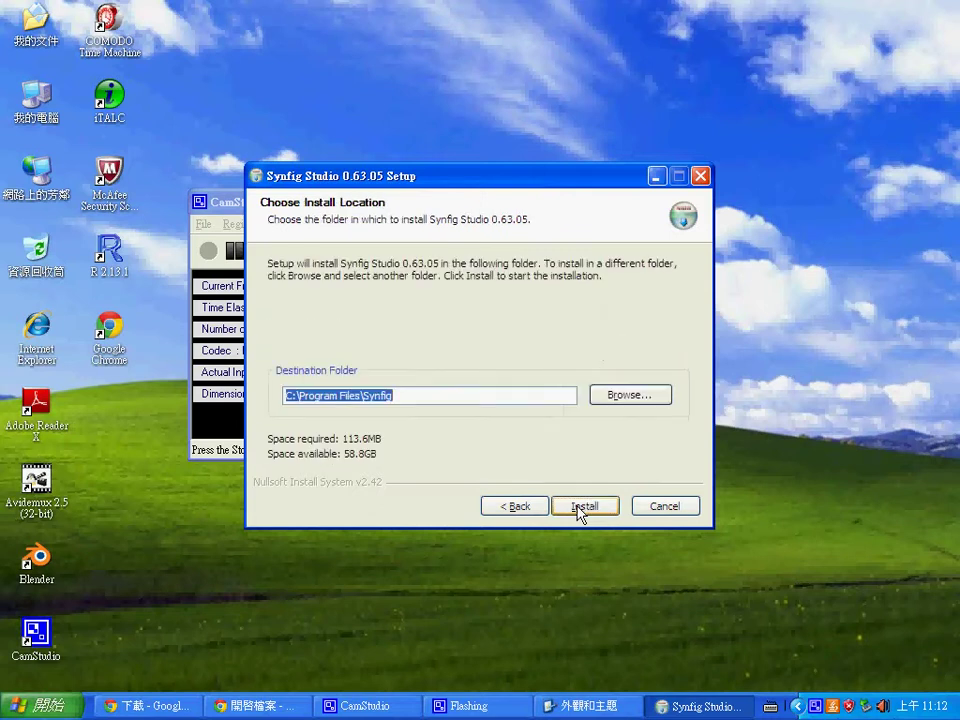
pyautogui.click(576, 506)
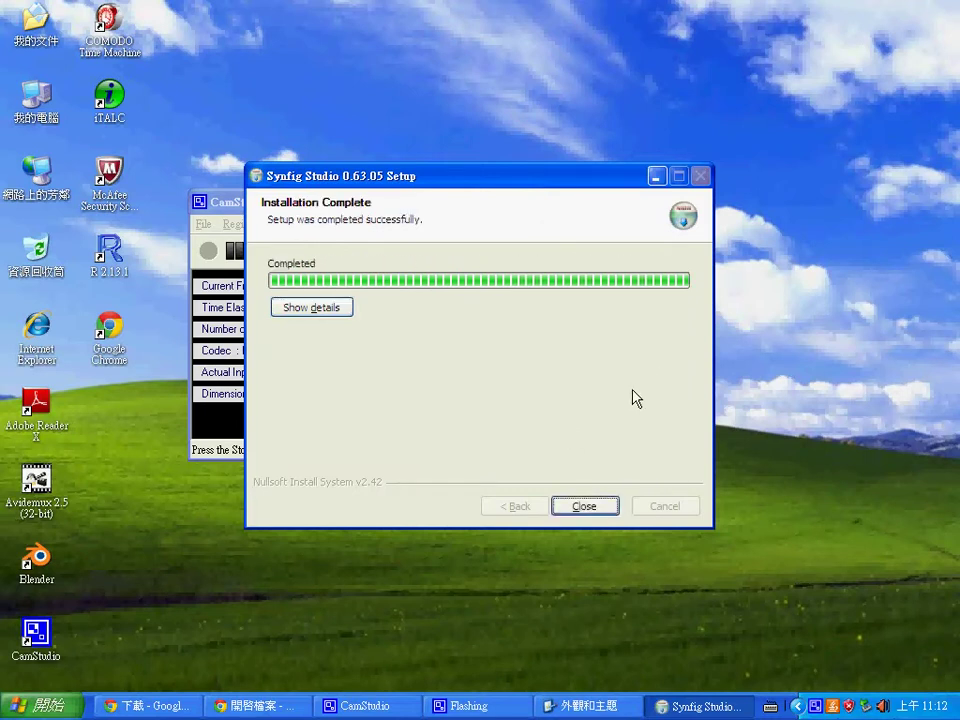
pyautogui.click(590, 508)
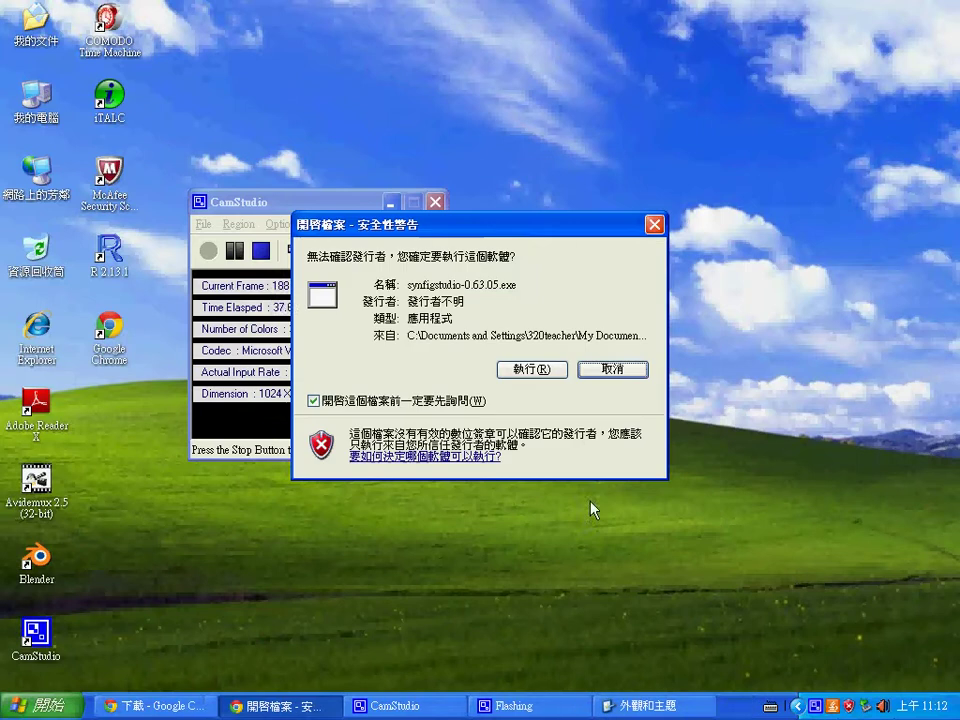
pyautogui.click(654, 224)
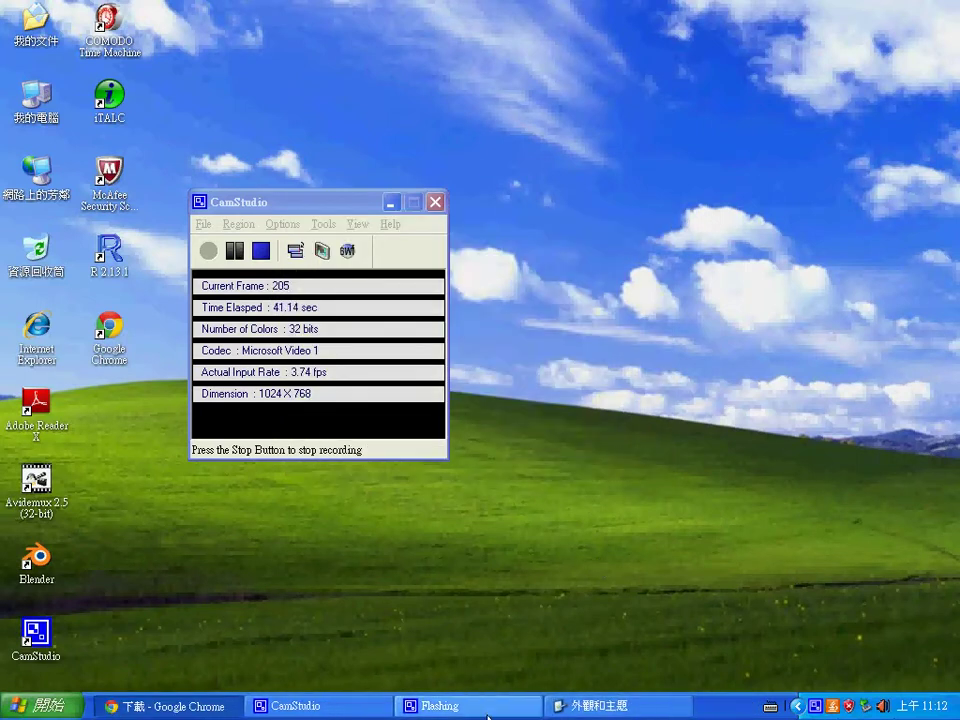
# Launch the installed Synfig Studio and minimize the appearance and themes (外觀和主題) window.
pyautogui.click(586, 706)
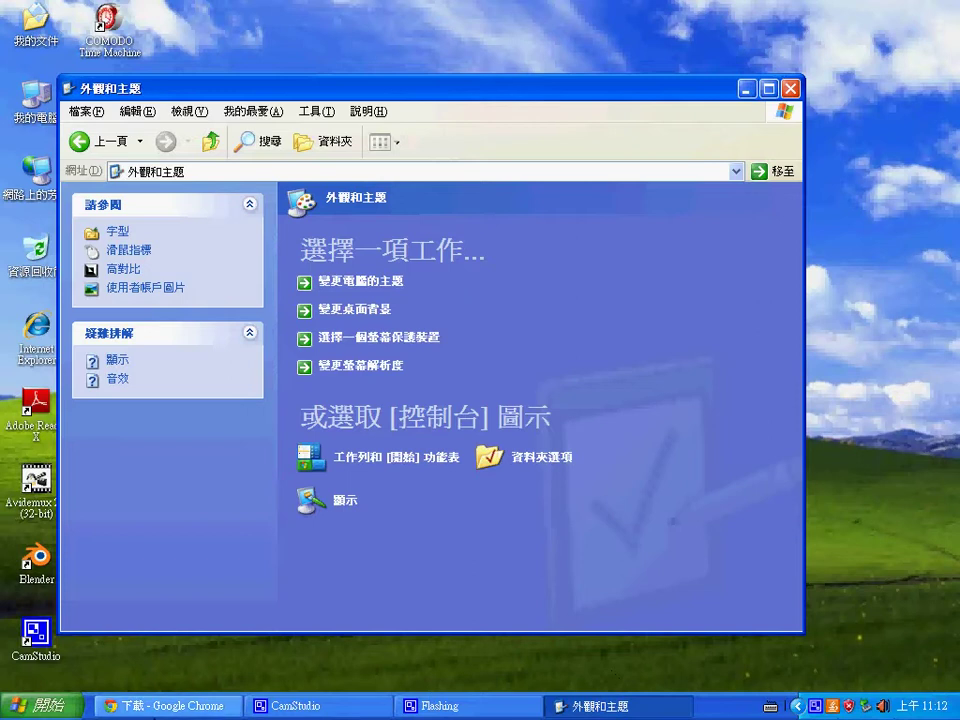
pyautogui.click(33, 705)
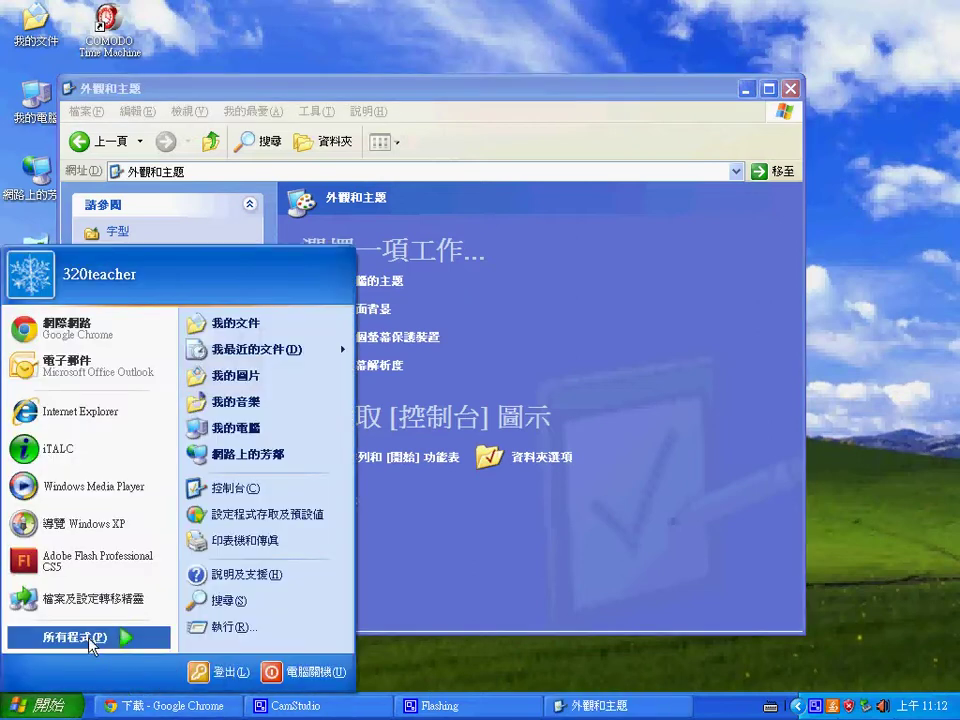
pyautogui.moveTo(95, 636)
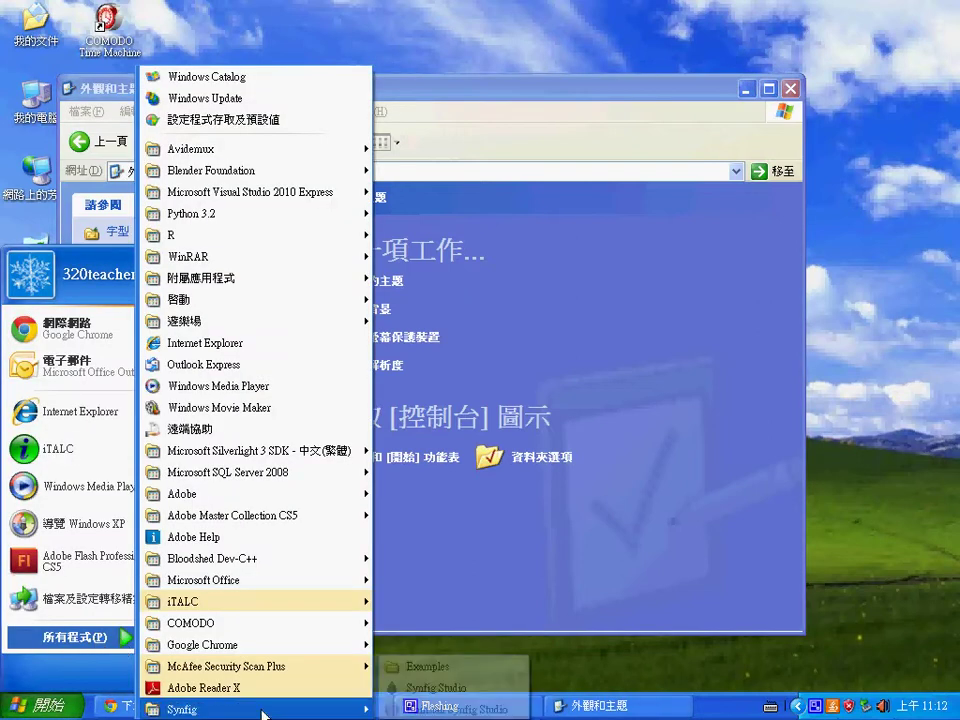
pyautogui.moveTo(340, 710)
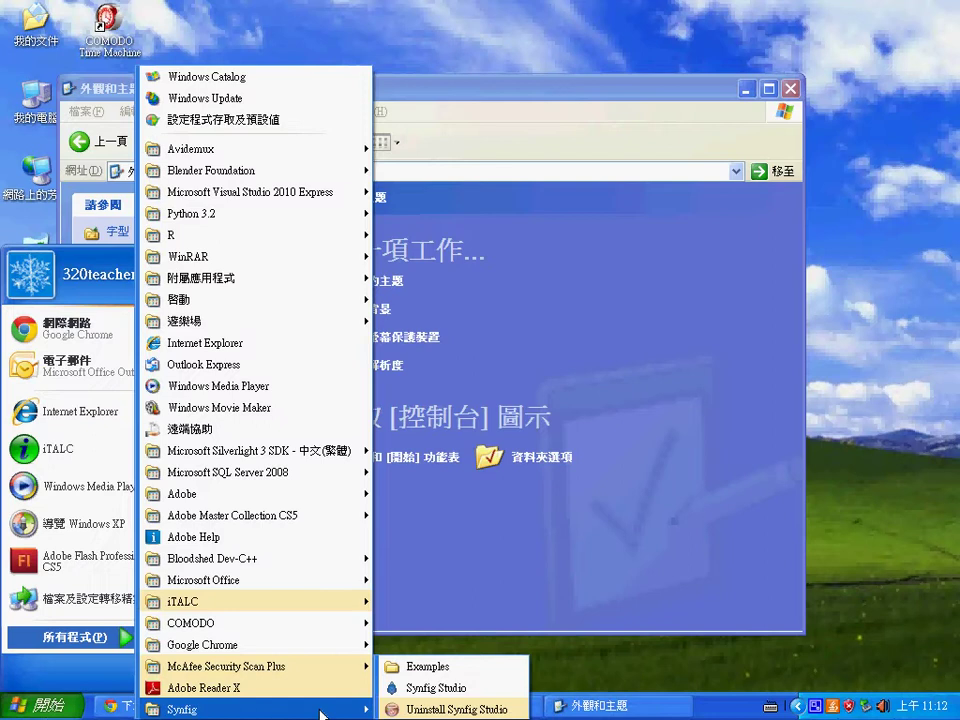
pyautogui.click(432, 690)
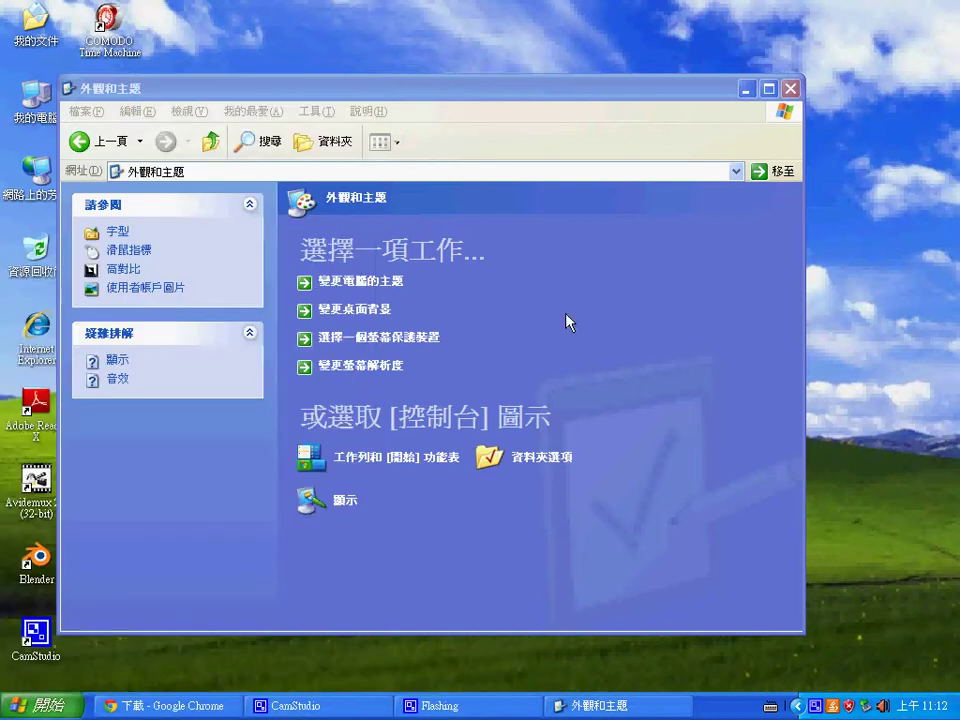
pyautogui.click(746, 90)
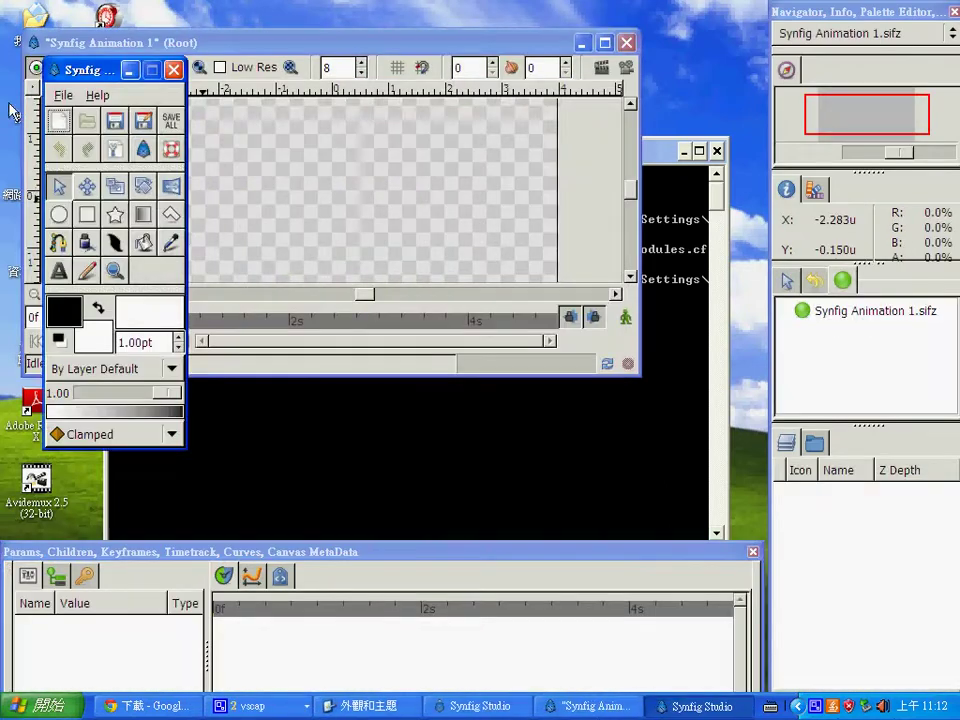
# Arrange the workspace with the toolbox in the screen corner, a taller canvas window beside it, and the parameters and timetrack window raised below.
pyautogui.moveTo(85, 68); pyautogui.dragTo(46, 7)
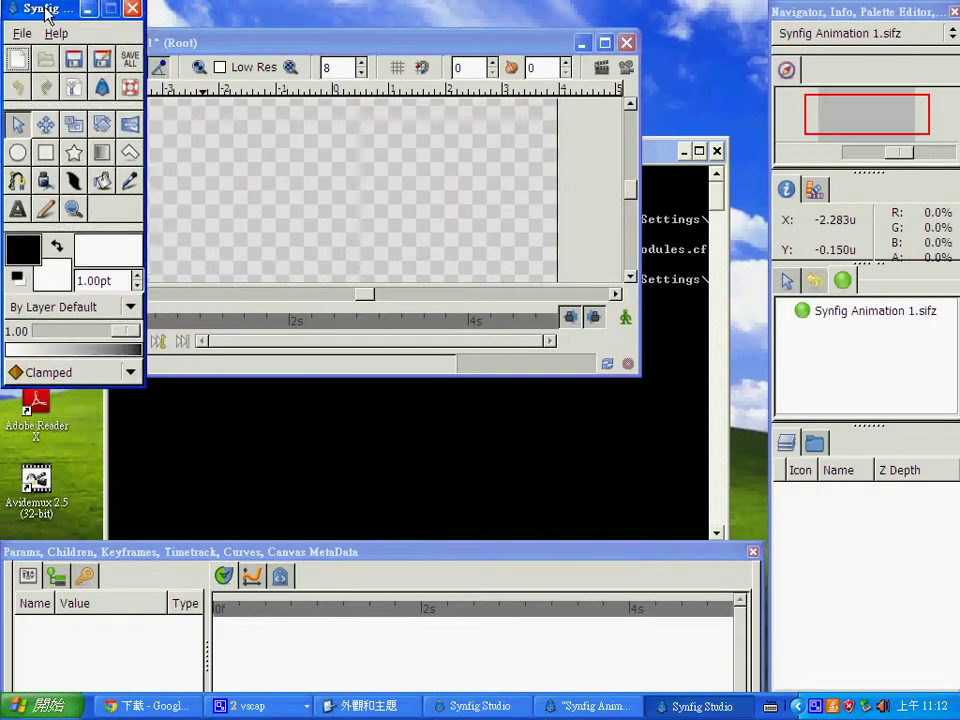
pyautogui.moveTo(235, 47); pyautogui.dragTo(361, 21)
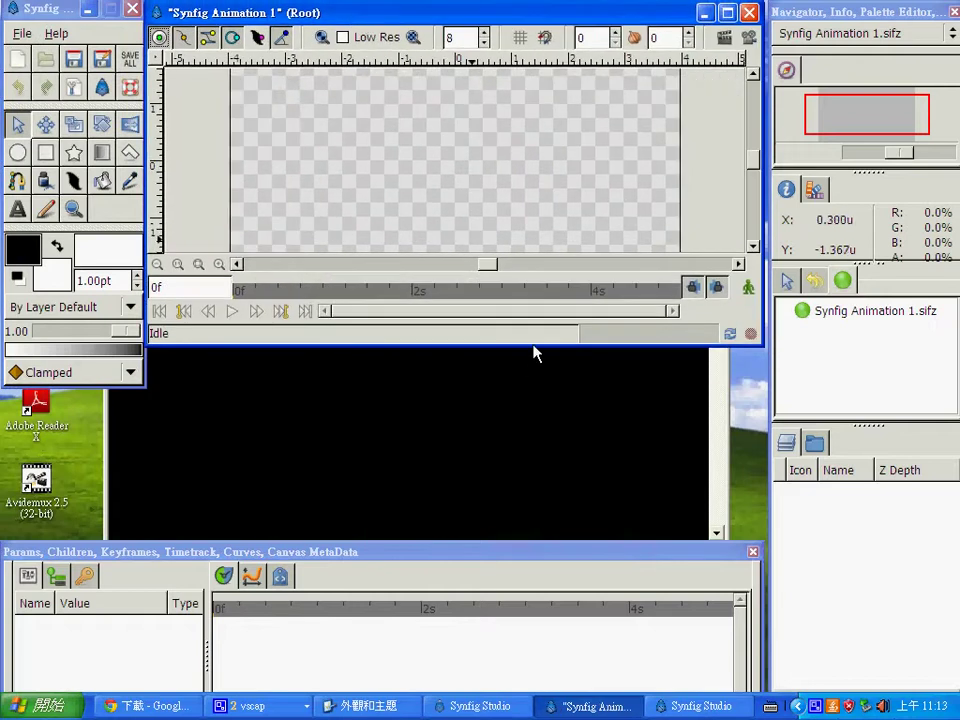
pyautogui.moveTo(534, 346); pyautogui.dragTo(521, 542)
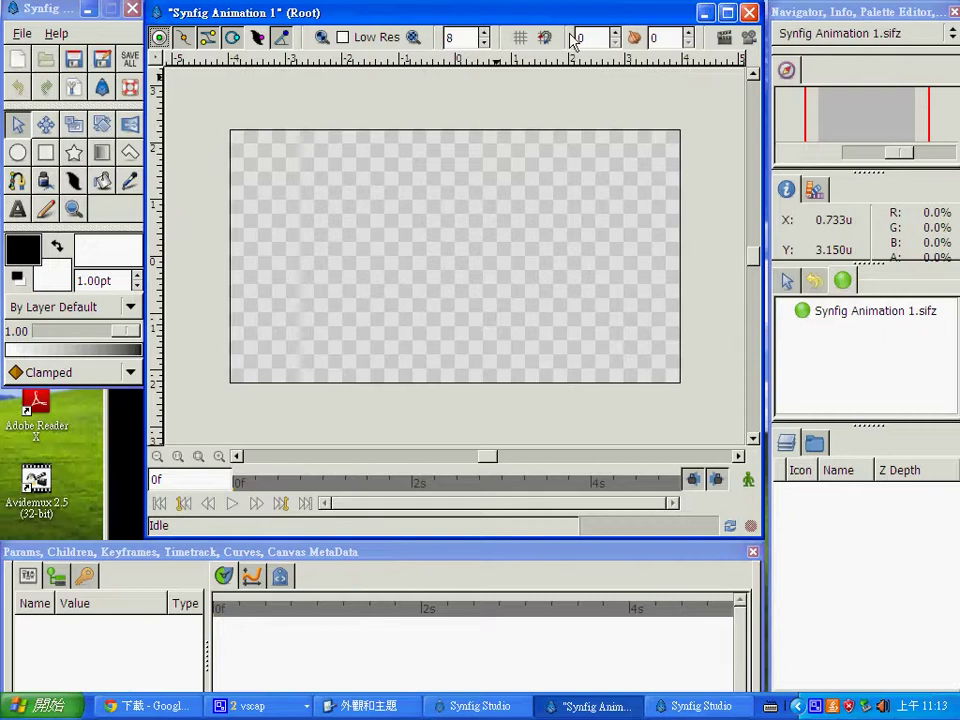
pyautogui.moveTo(590, 20); pyautogui.dragTo(595, 14)
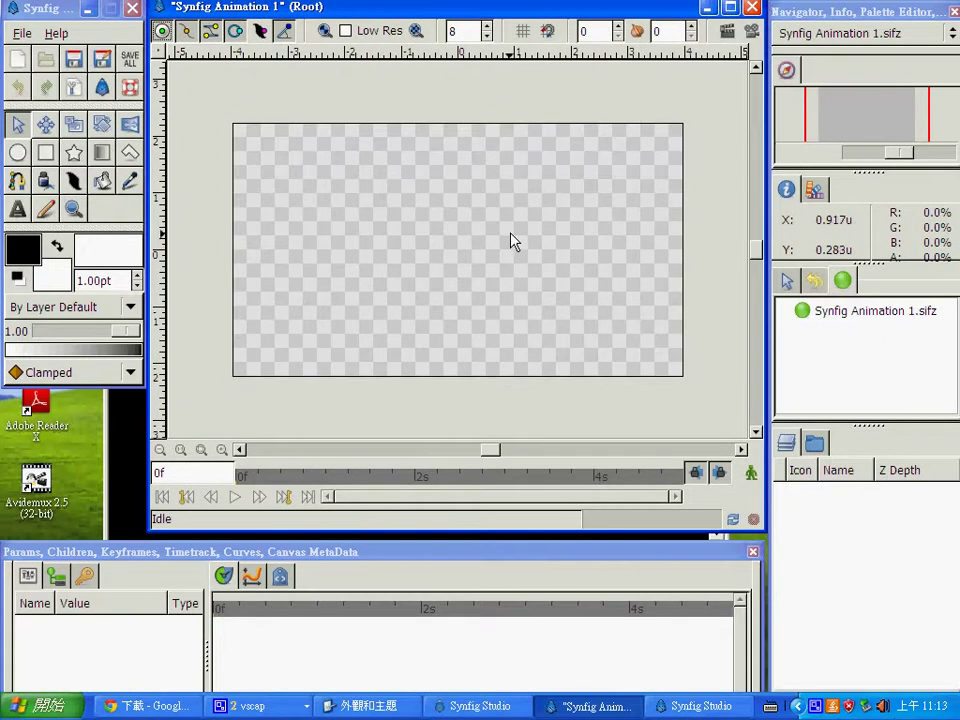
pyautogui.moveTo(521, 565); pyautogui.dragTo(522, 510)
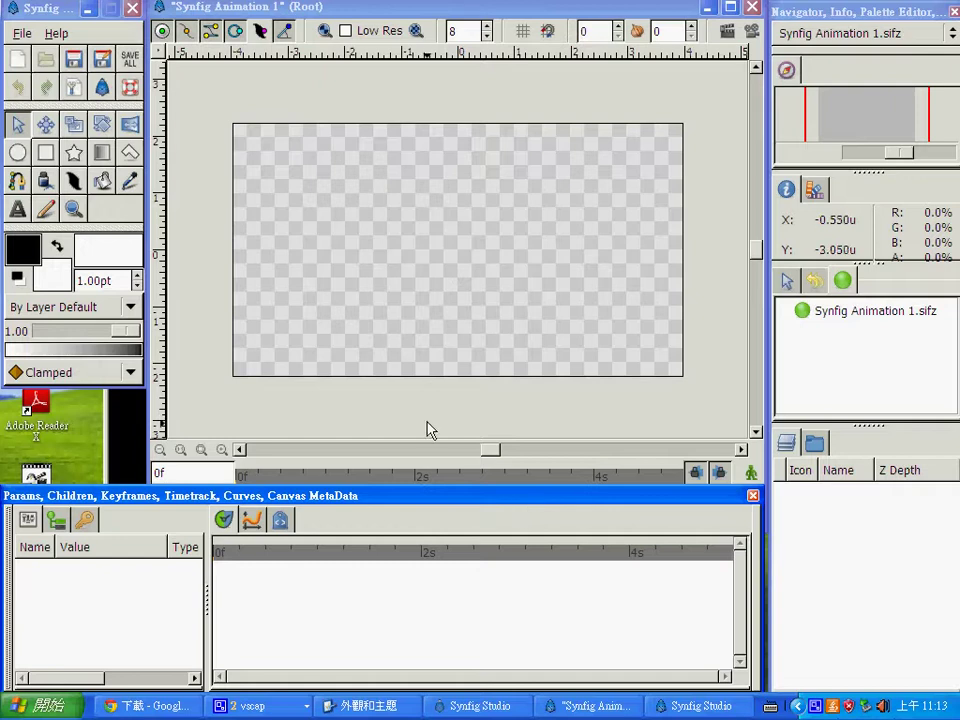
pyautogui.click(668, 14)
pyautogui.moveTo(668, 14); pyautogui.dragTo(668, 19)
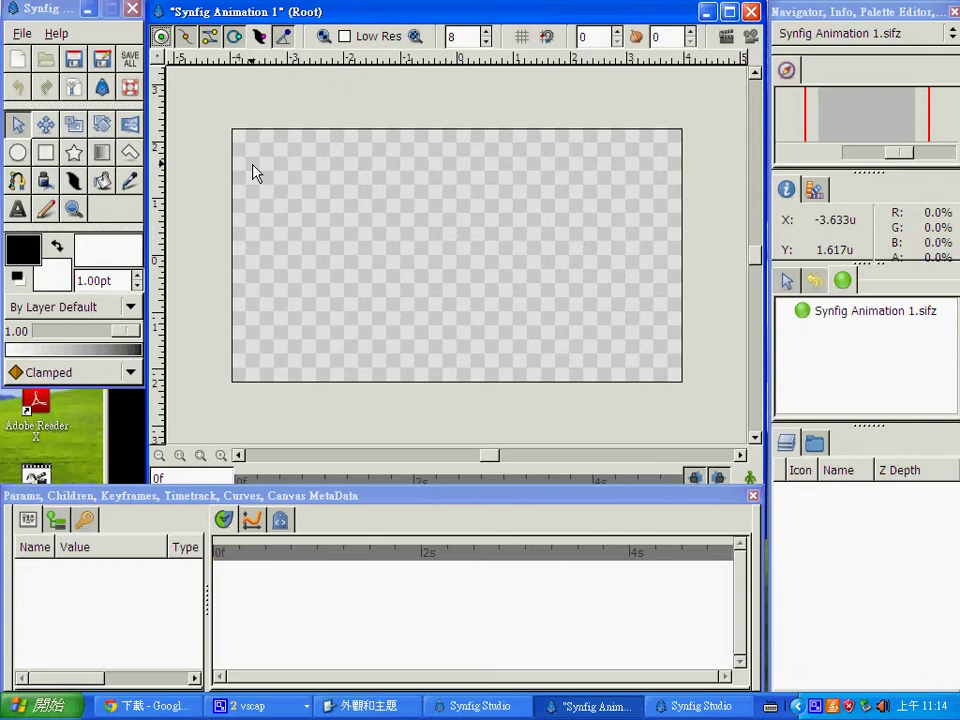
# Set the fill color to black (000000) and draw a rectangle slightly larger than the canvas frame so it covers the whole frame.
pyautogui.click(58, 283)
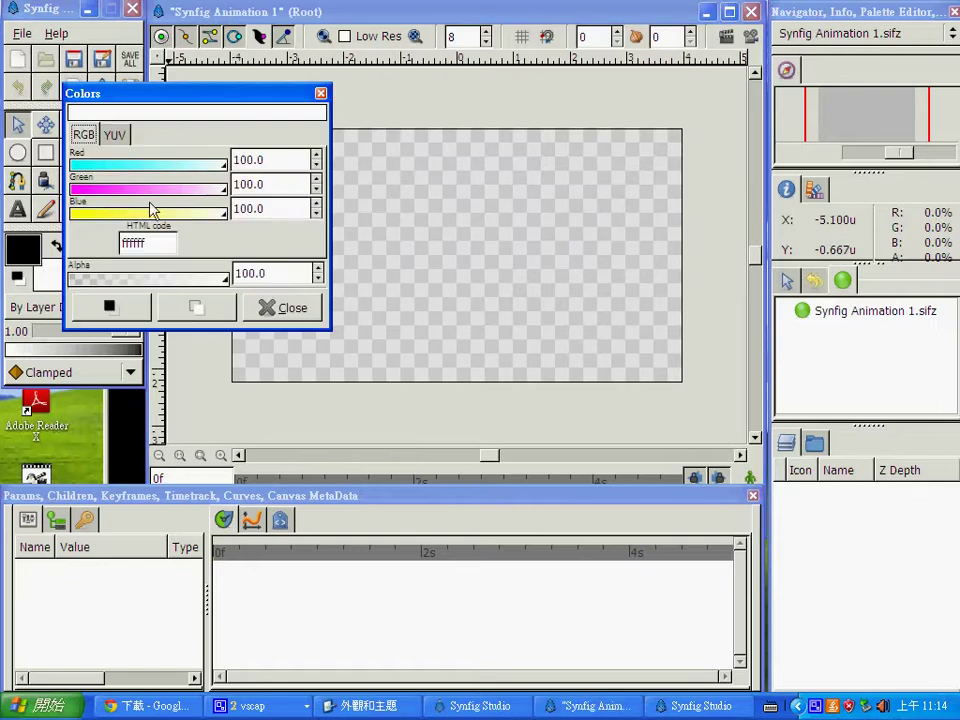
pyautogui.click(113, 164)
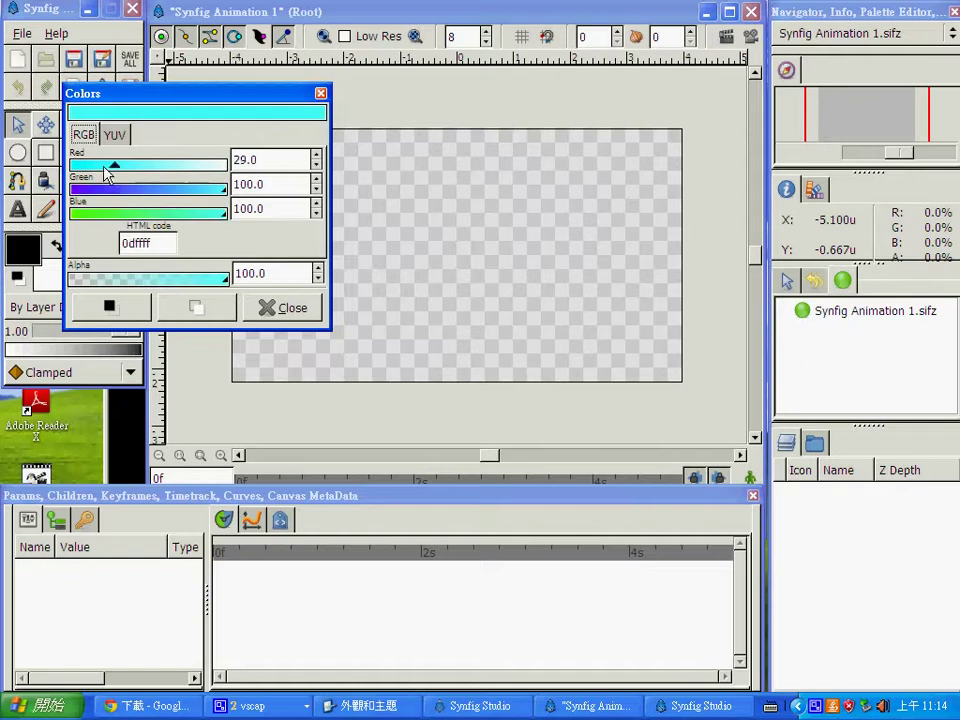
pyautogui.moveTo(106, 174); pyautogui.dragTo(68, 166)
pyautogui.click(206, 190)
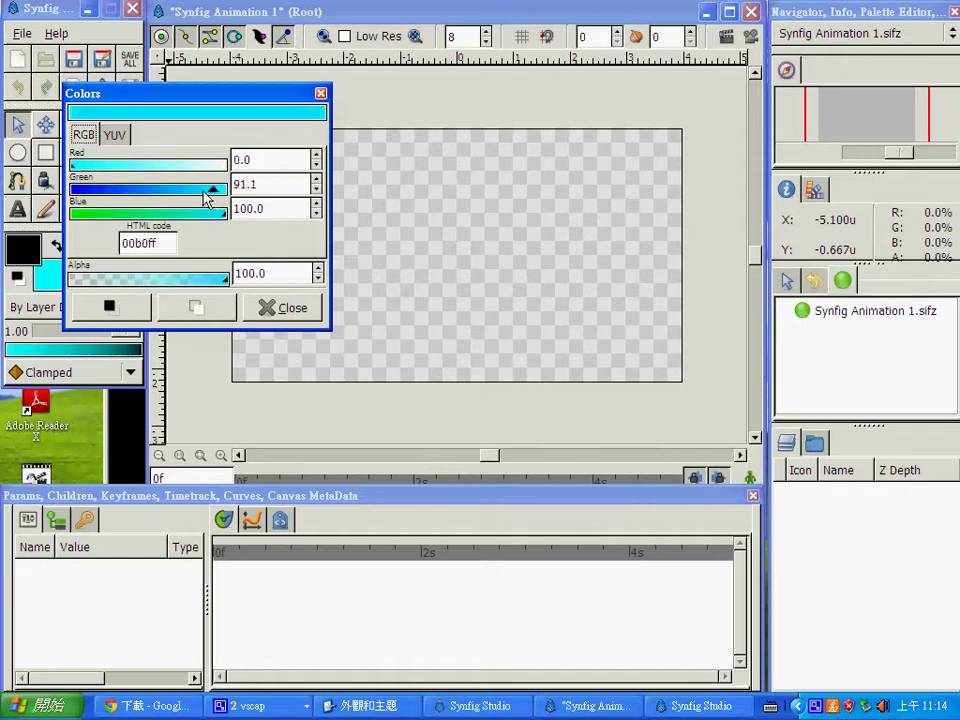
pyautogui.moveTo(204, 191); pyautogui.dragTo(70, 190)
pyautogui.click(227, 215)
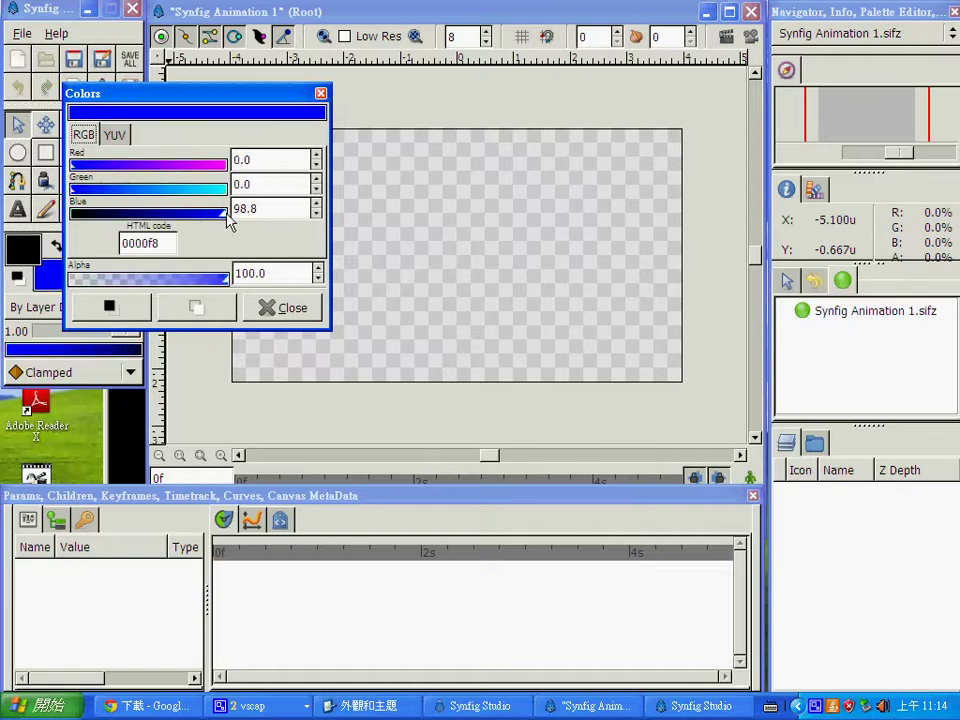
pyautogui.moveTo(227, 218); pyautogui.dragTo(70, 215)
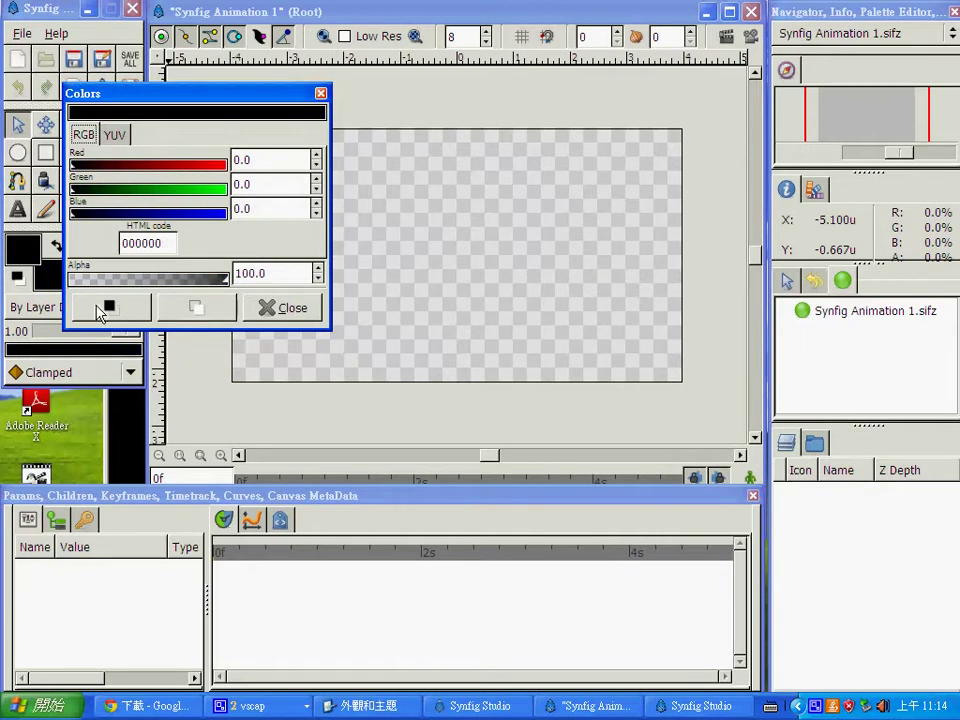
pyautogui.click(275, 311)
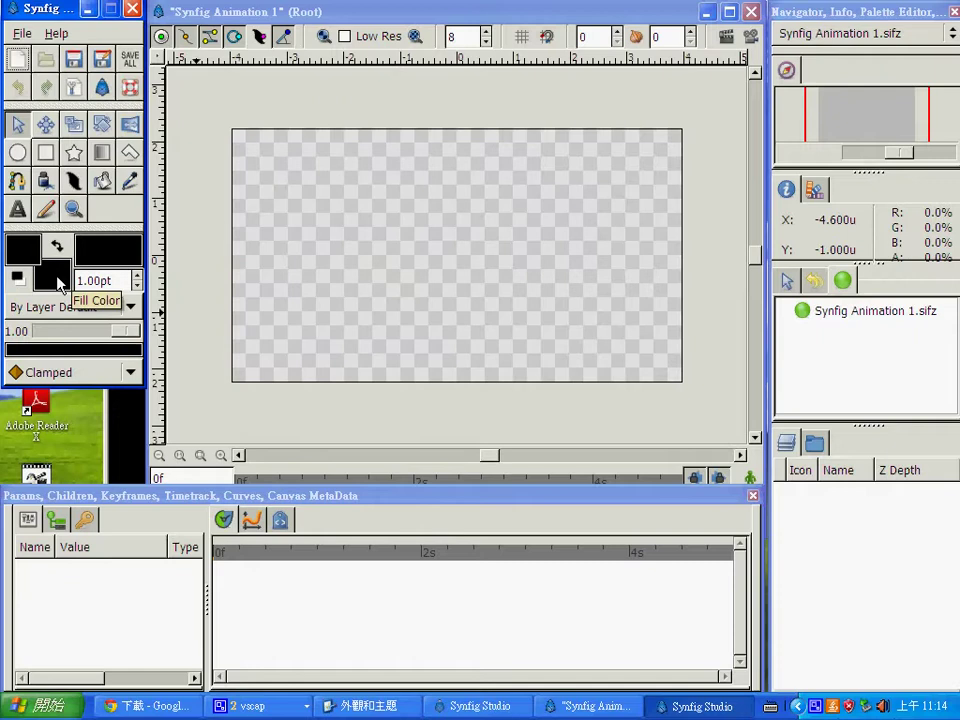
pyautogui.click(48, 154)
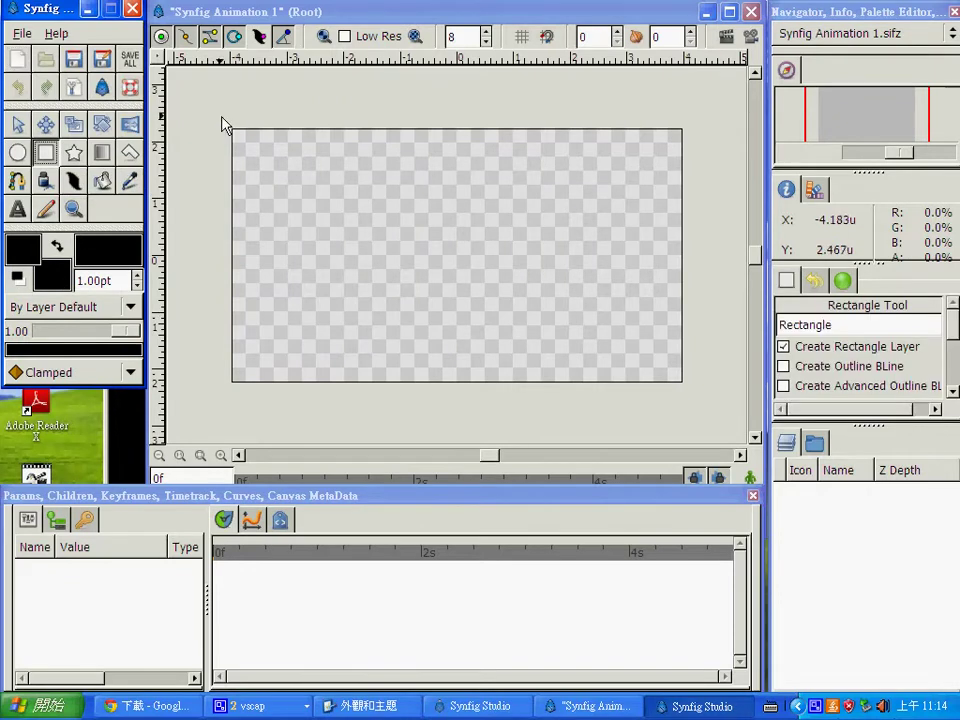
pyautogui.moveTo(221, 117); pyautogui.dragTo(699, 396)
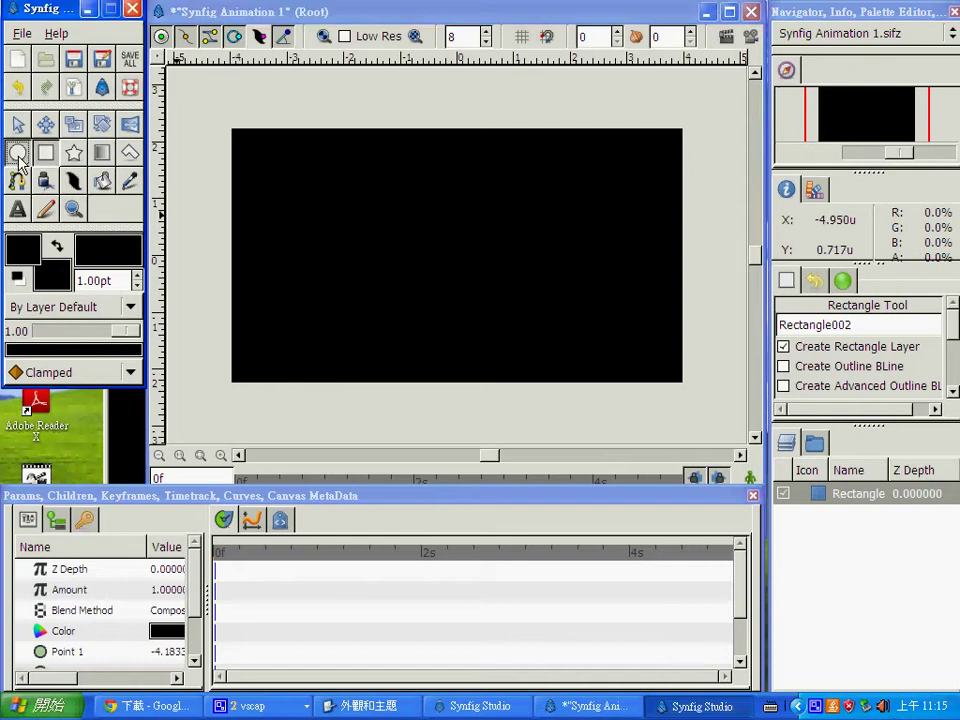
# Draw a small circle filled with red (ff0000) near the frame's upper-left corner and shift it slightly downward.
pyautogui.click(18, 155)
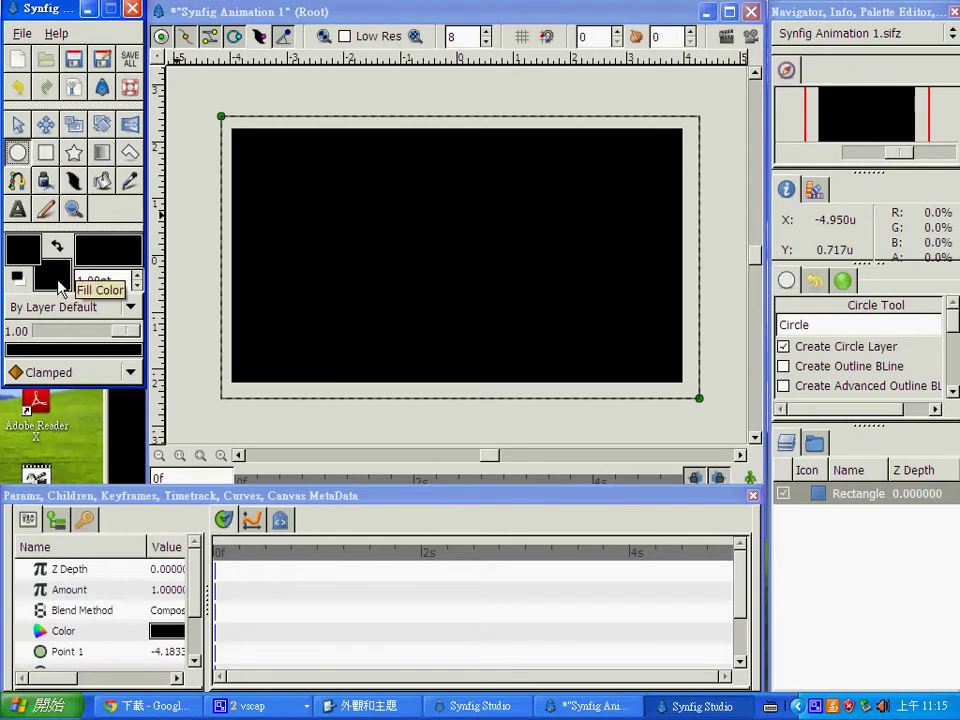
pyautogui.doubleClick(58, 276)
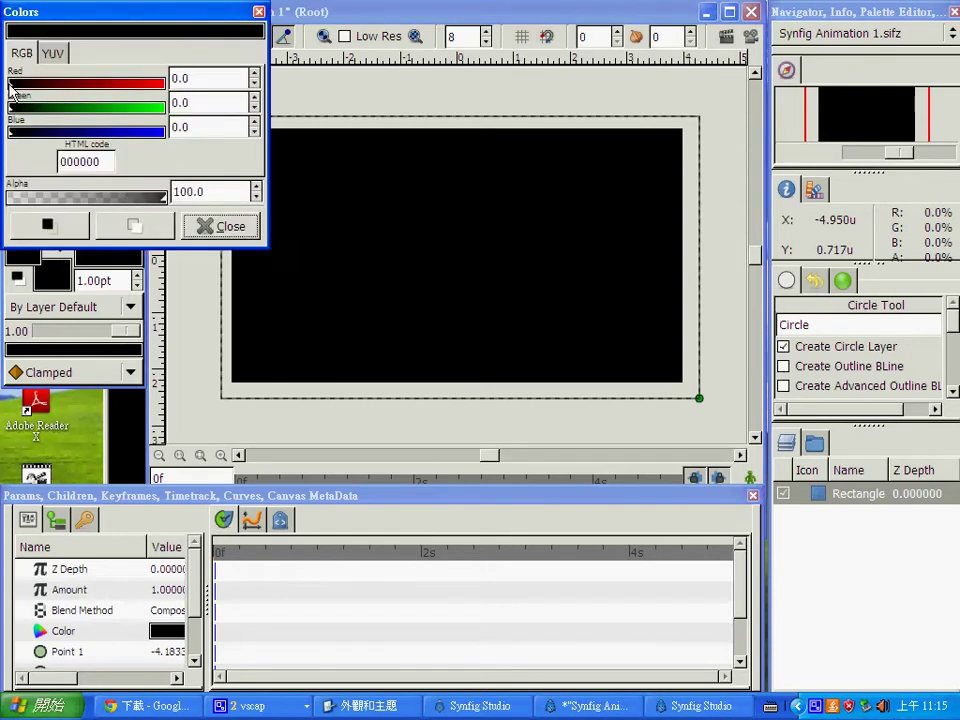
pyautogui.moveTo(12, 84); pyautogui.dragTo(178, 97)
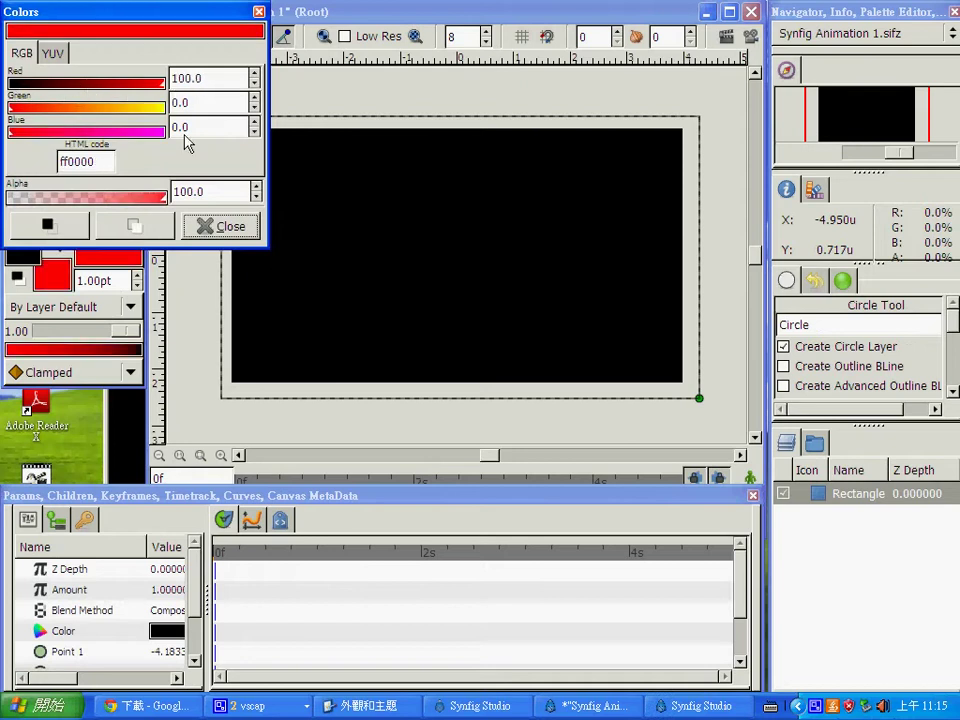
pyautogui.click(200, 227)
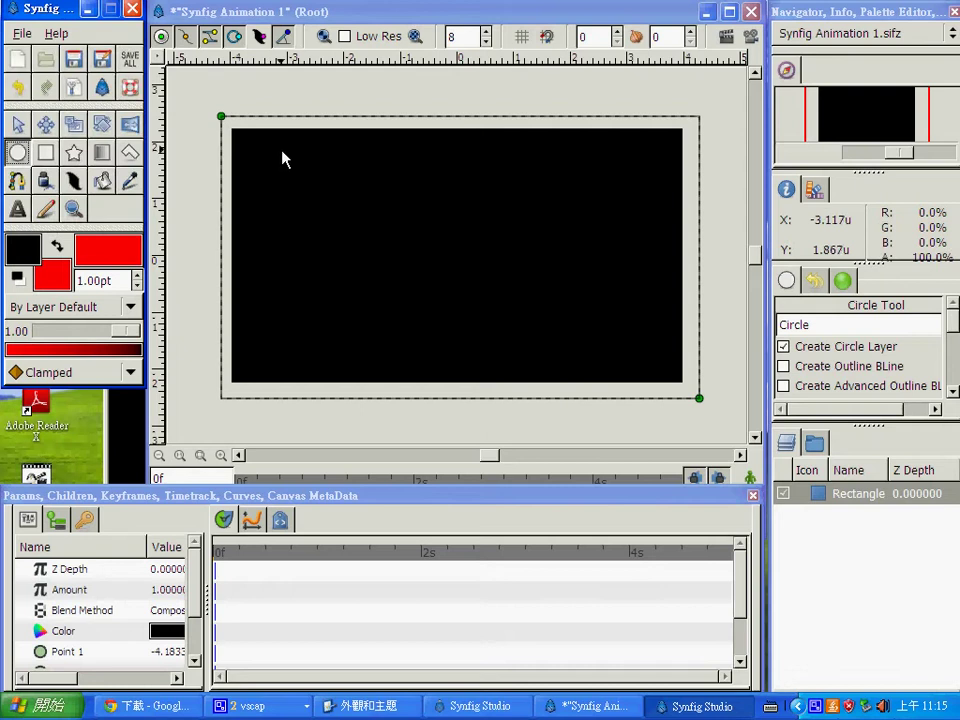
pyautogui.moveTo(281, 150); pyautogui.dragTo(300, 184)
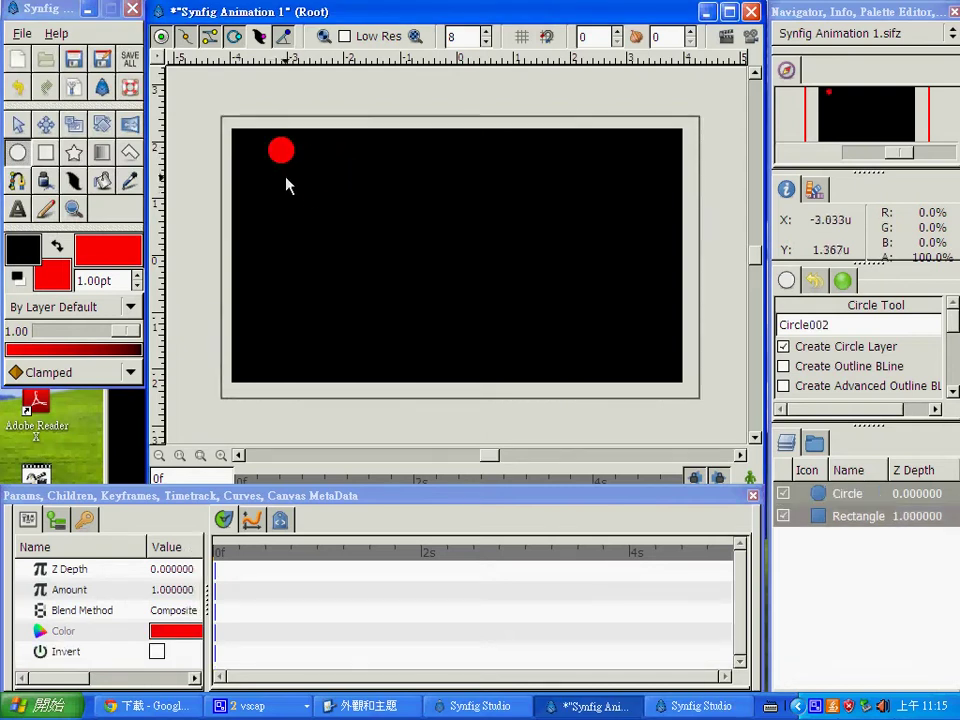
pyautogui.click(17, 124)
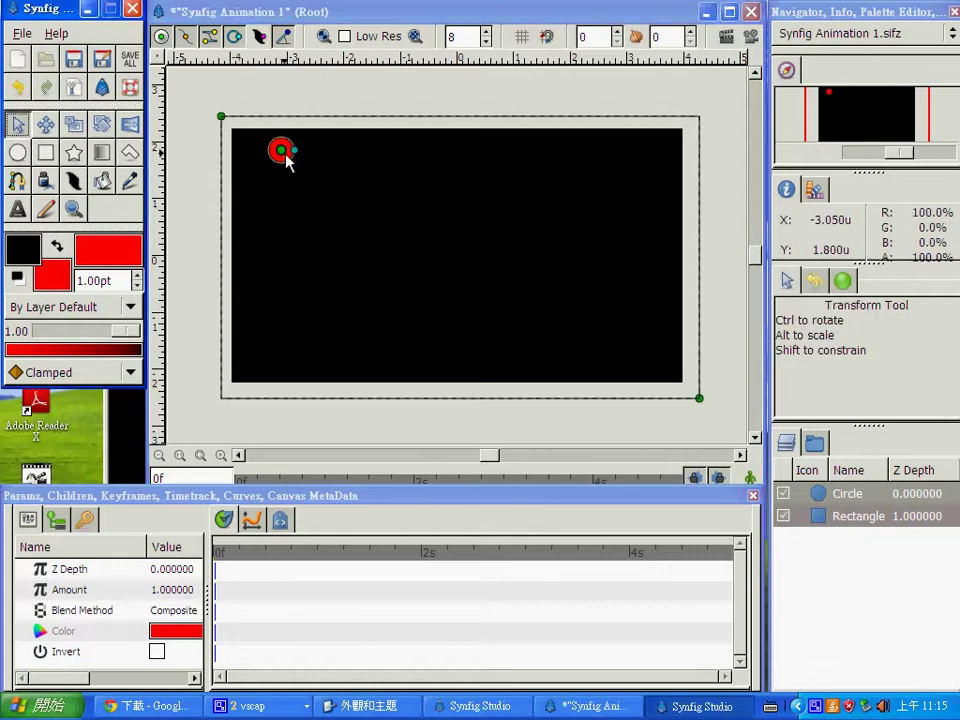
pyautogui.moveTo(285, 154); pyautogui.dragTo(288, 176)
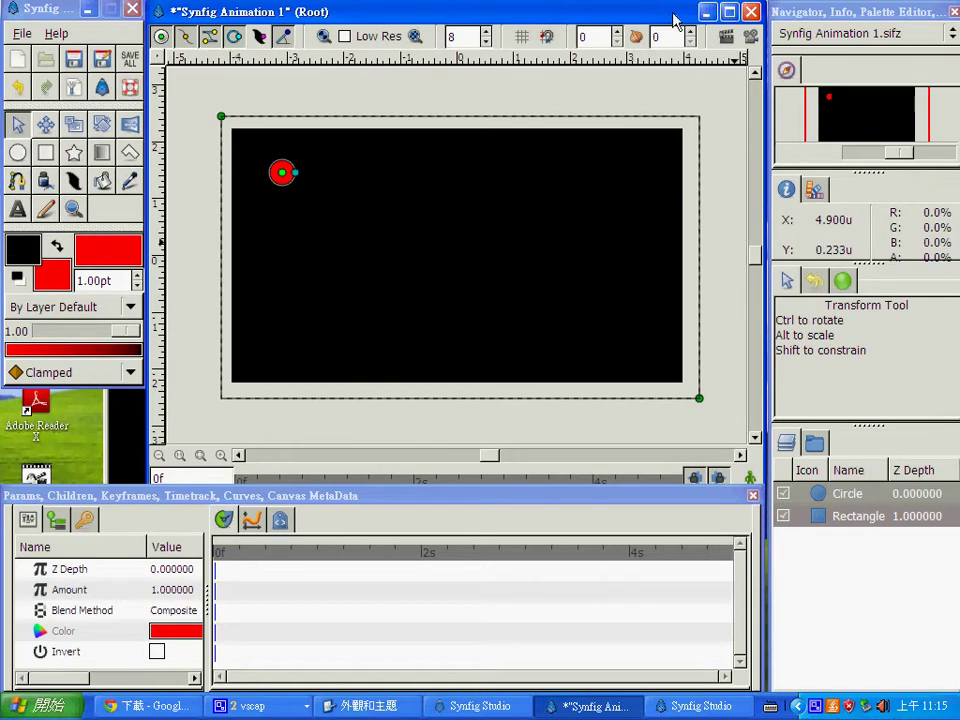
# Raise the canvas window slightly and turn on animate editing mode.
pyautogui.moveTo(670, 20); pyautogui.dragTo(673, 15)
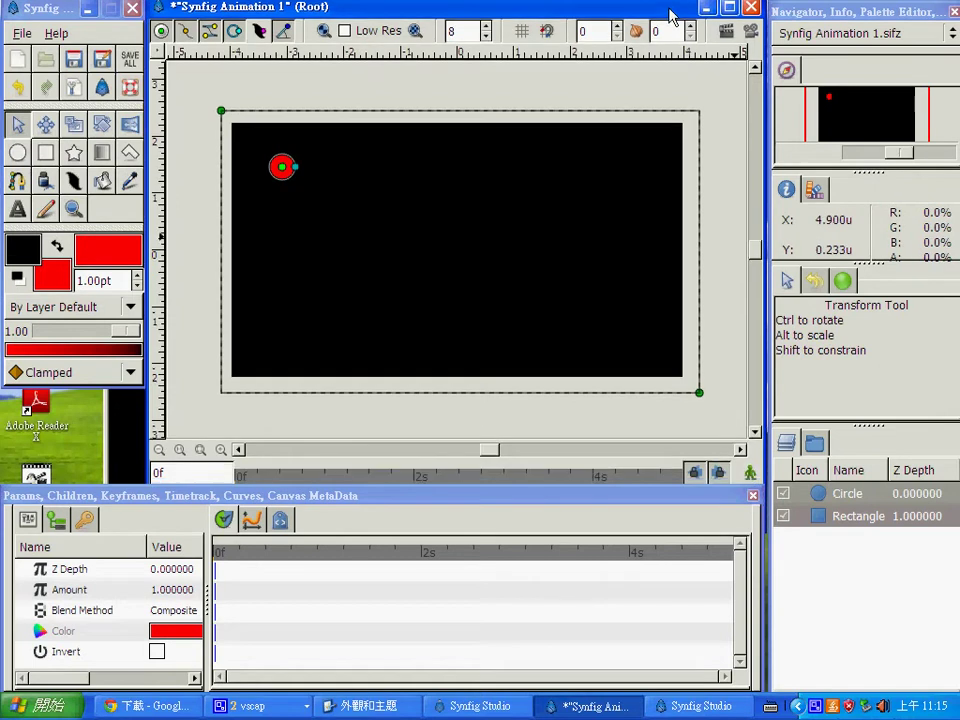
pyautogui.click(752, 474)
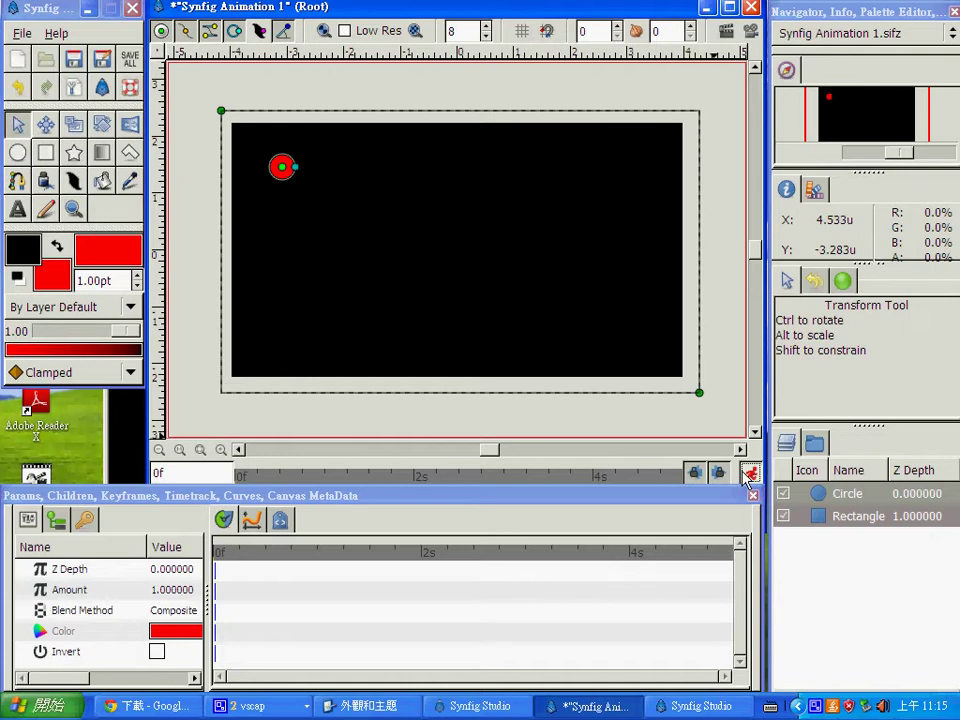
pyautogui.click(751, 474)
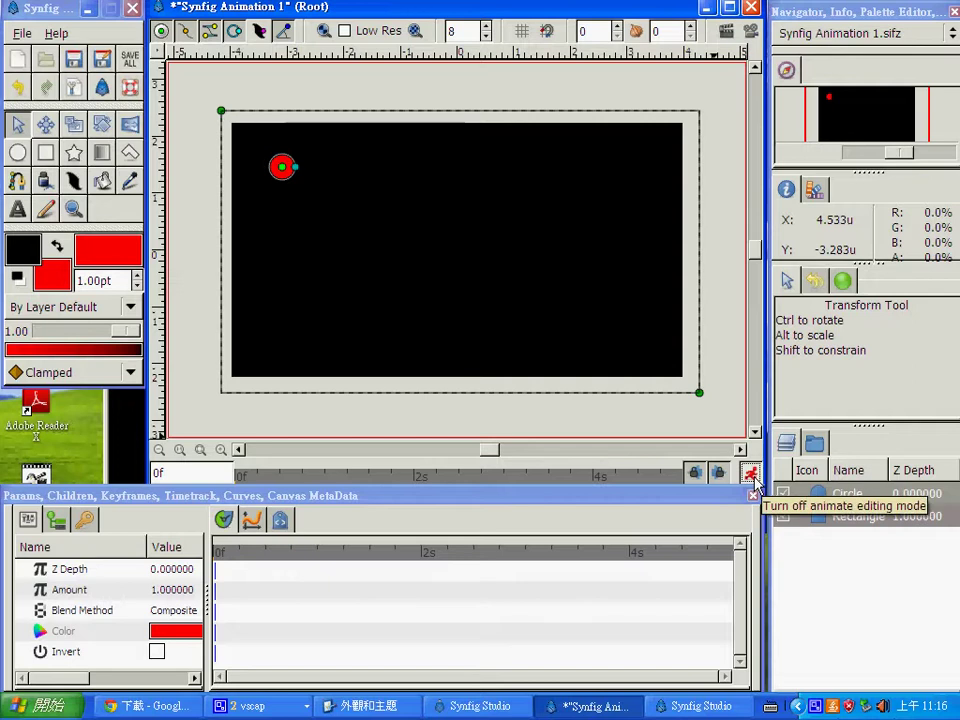
pyautogui.click(754, 482)
pyautogui.click(754, 482)
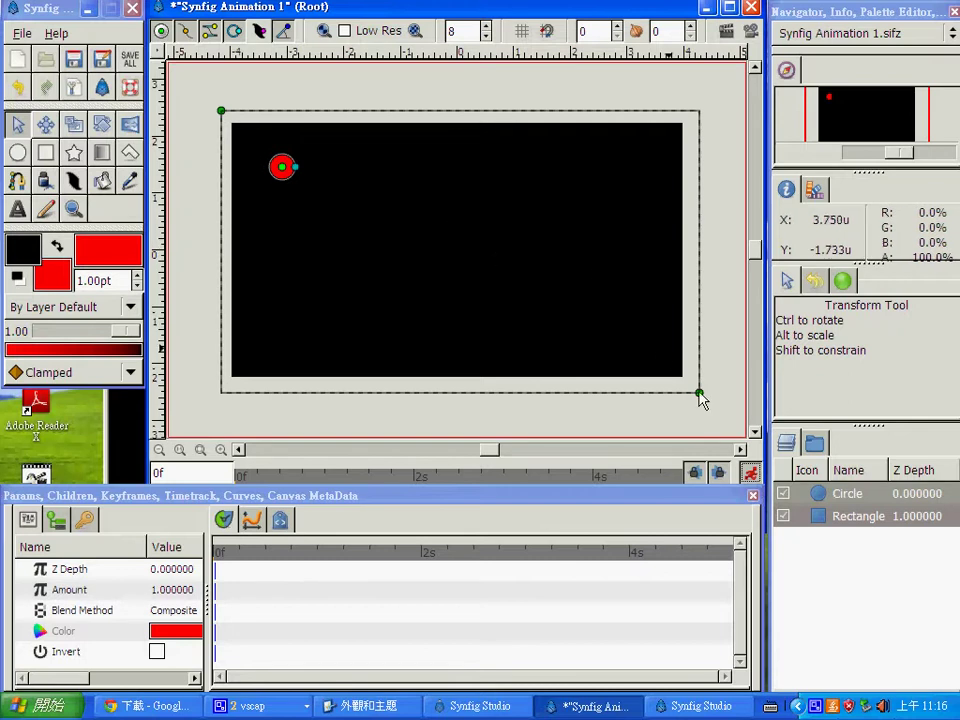
pyautogui.click(750, 473)
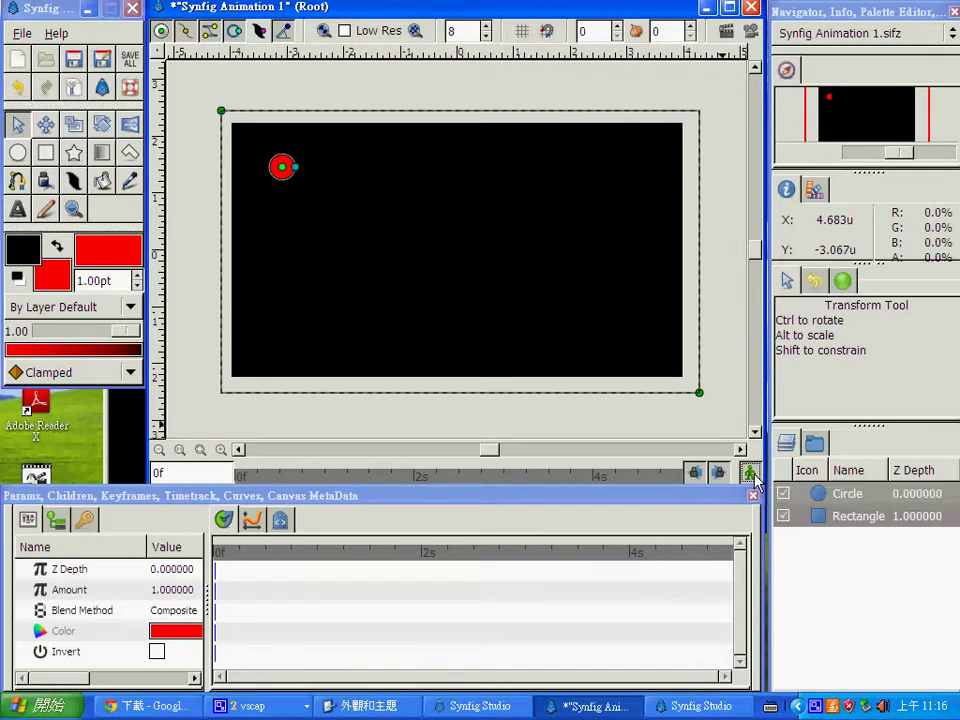
pyautogui.click(756, 480)
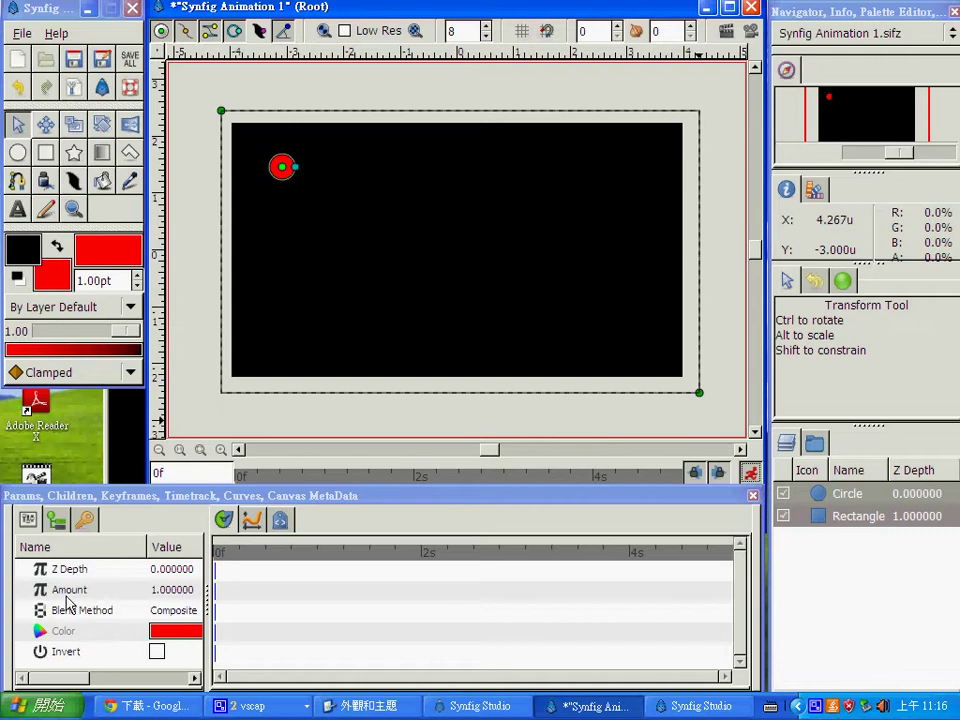
# Show the keyframe list, raise and enlarge its window, and add a keyframe at 0f.
pyautogui.click(60, 523)
pyautogui.click(84, 520)
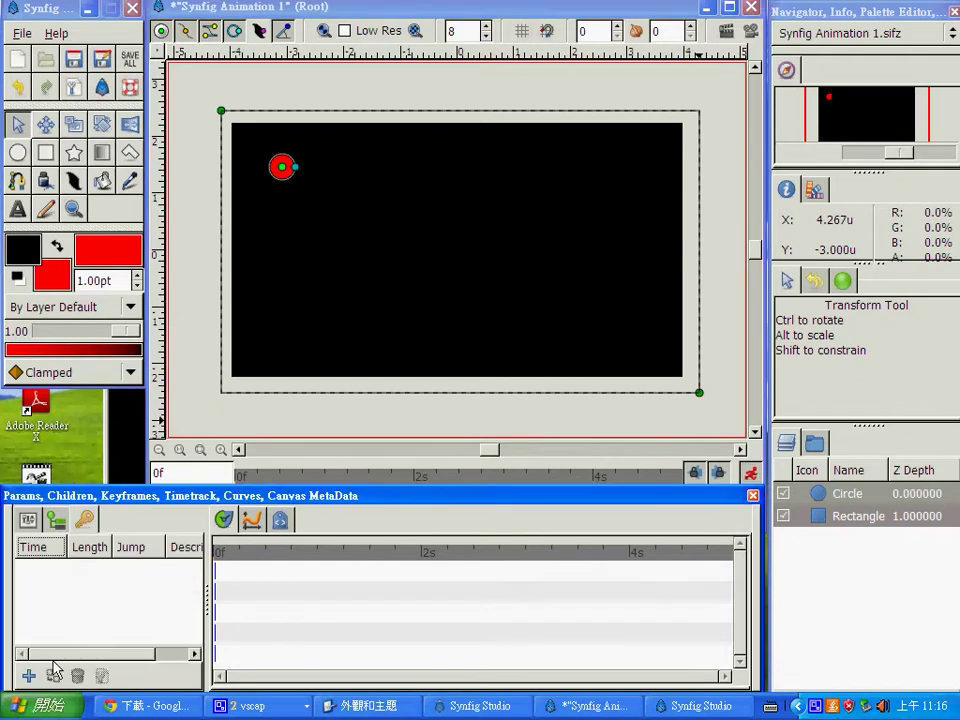
pyautogui.moveTo(197, 497); pyautogui.dragTo(195, 455)
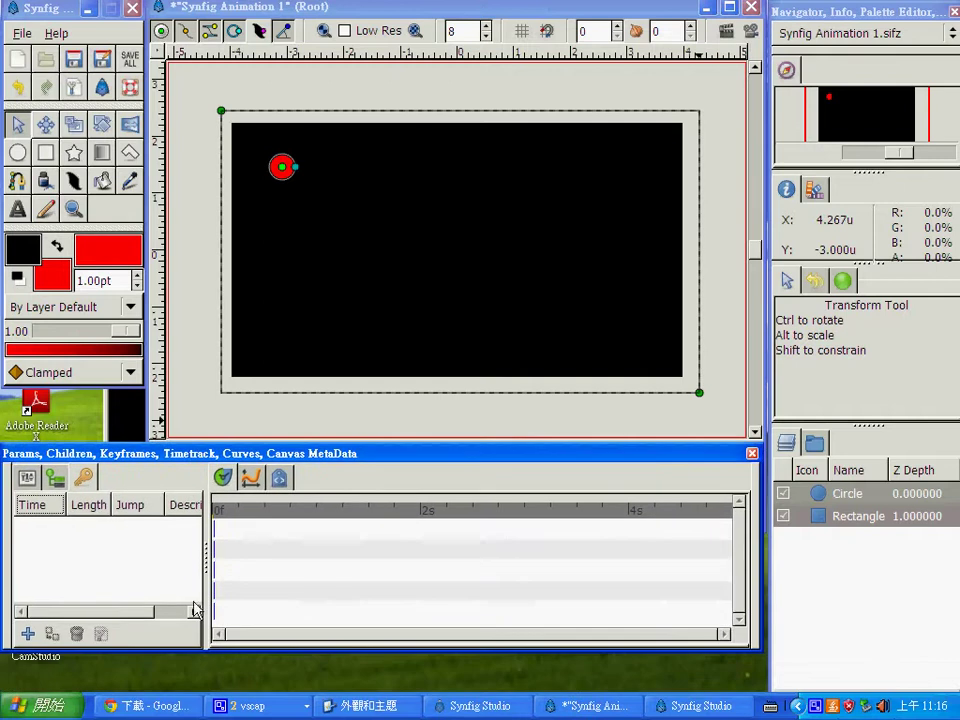
pyautogui.moveTo(224, 651); pyautogui.dragTo(229, 678)
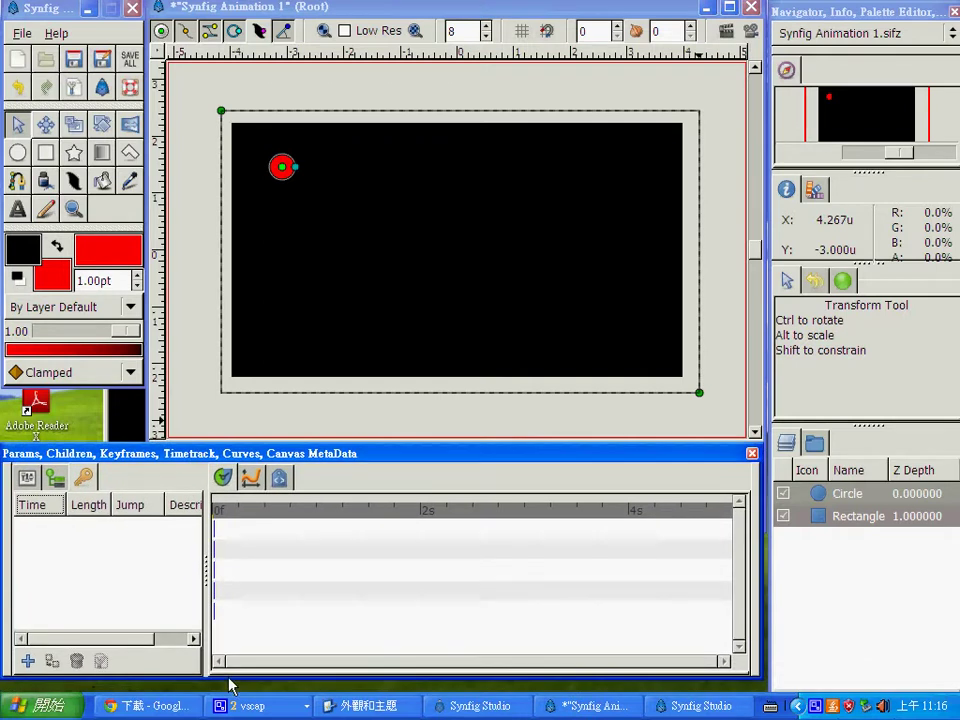
pyautogui.click(28, 661)
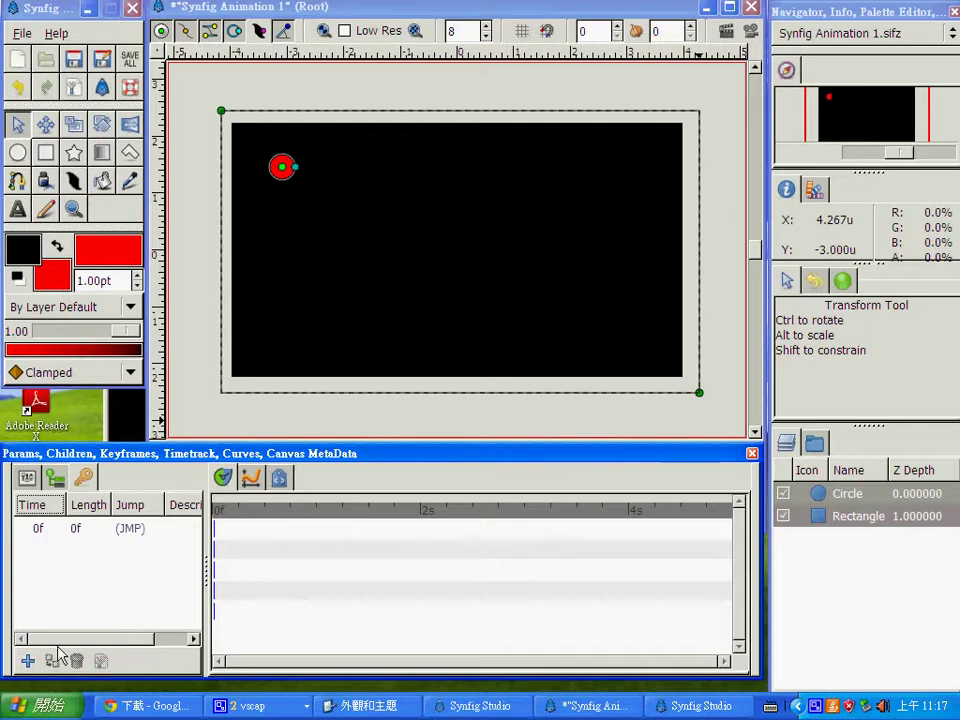
# Add a keyframe at 1s and shorten the canvas window so its time and playback controls are uncovered.
pyautogui.moveTo(270, 459); pyautogui.dragTo(268, 497)
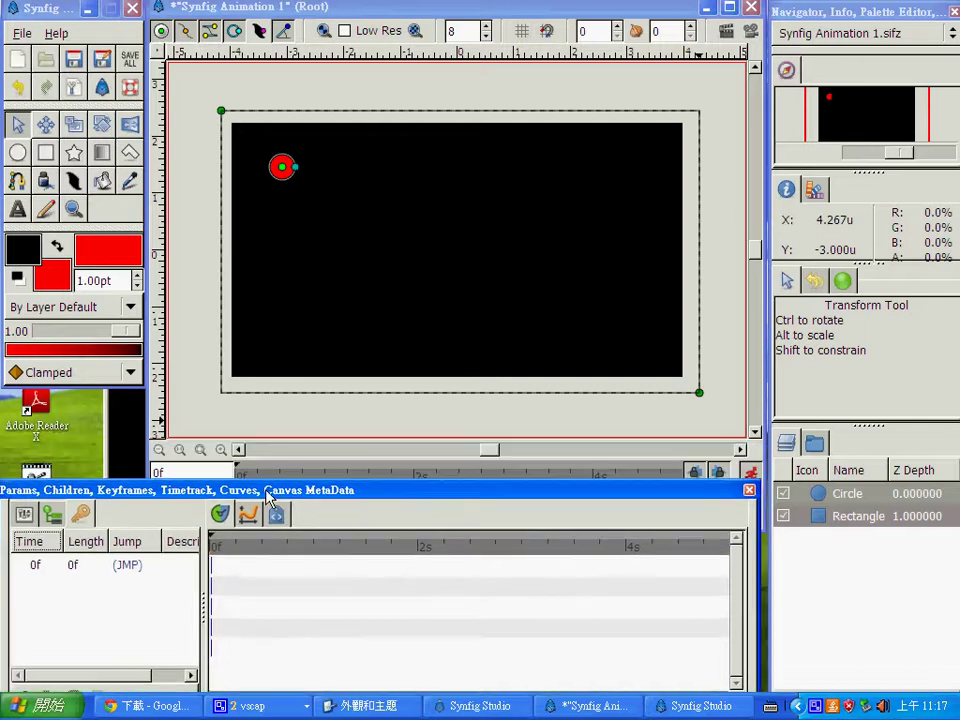
pyautogui.click(62, 570)
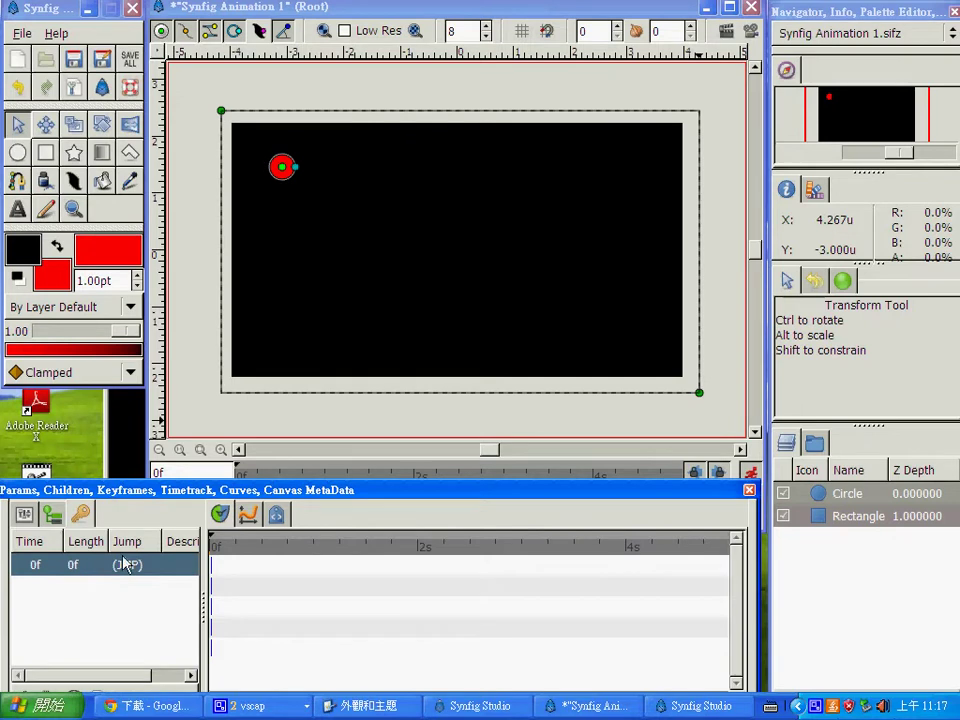
pyautogui.click(185, 476)
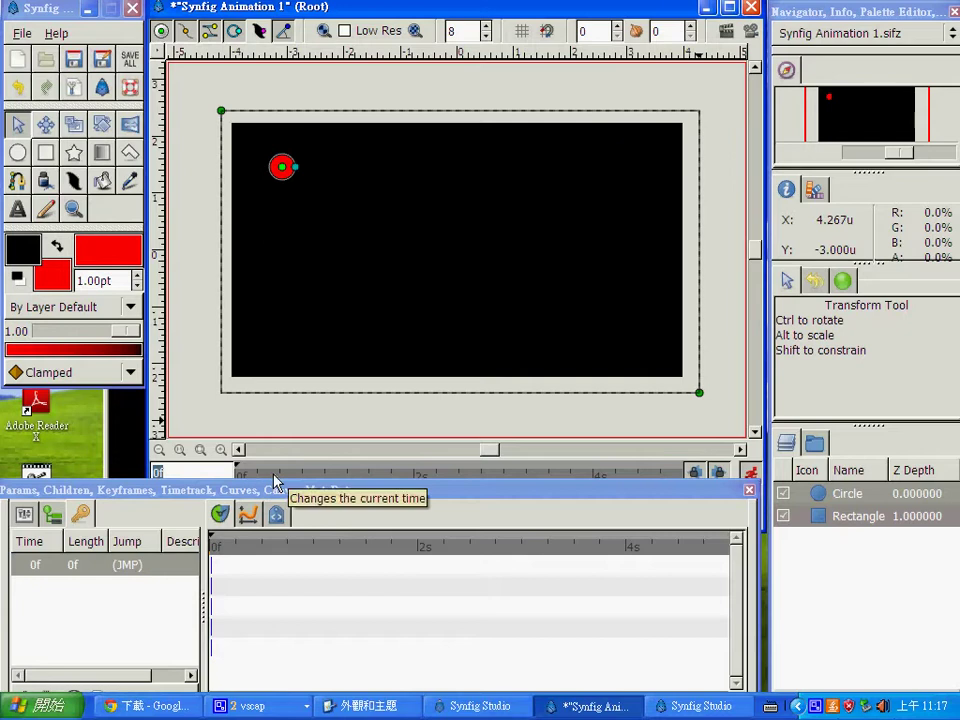
pyautogui.write('1s')
pyautogui.press('Return')
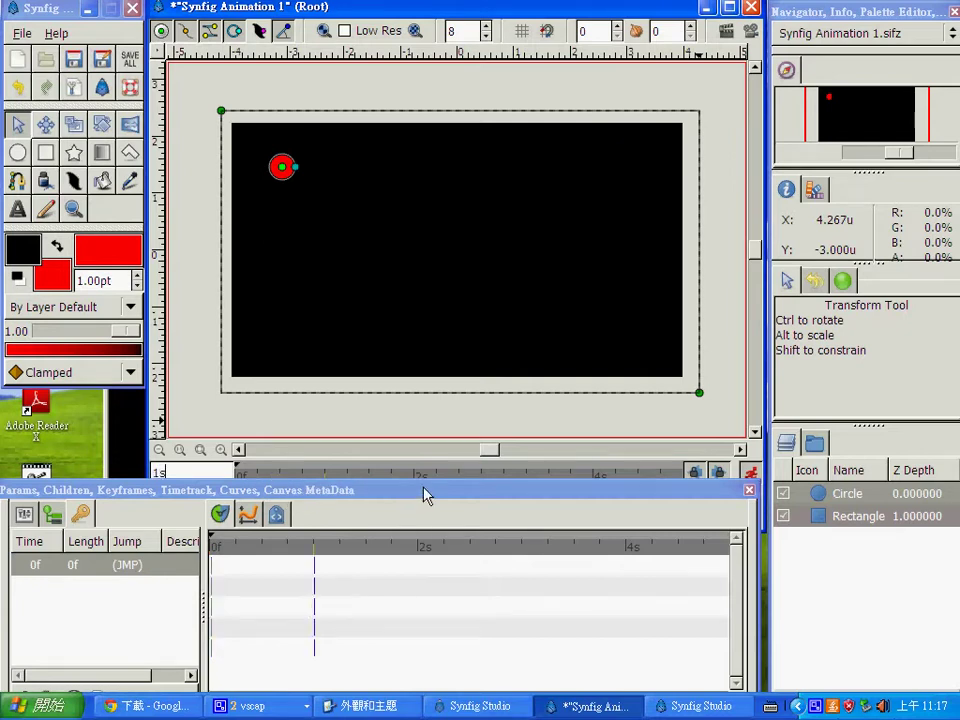
pyautogui.moveTo(426, 495)
pyautogui.mouseDown()
pyautogui.moveTo(424, 509)
pyautogui.moveTo(426, 499)
pyautogui.mouseUp()
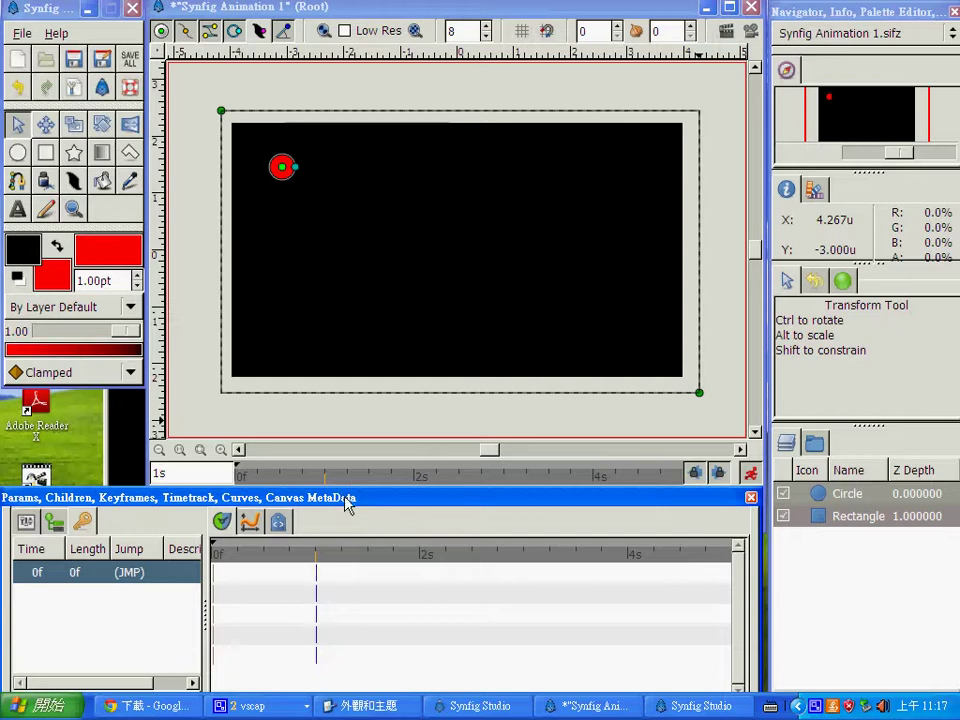
pyautogui.moveTo(345, 496); pyautogui.dragTo(321, 482)
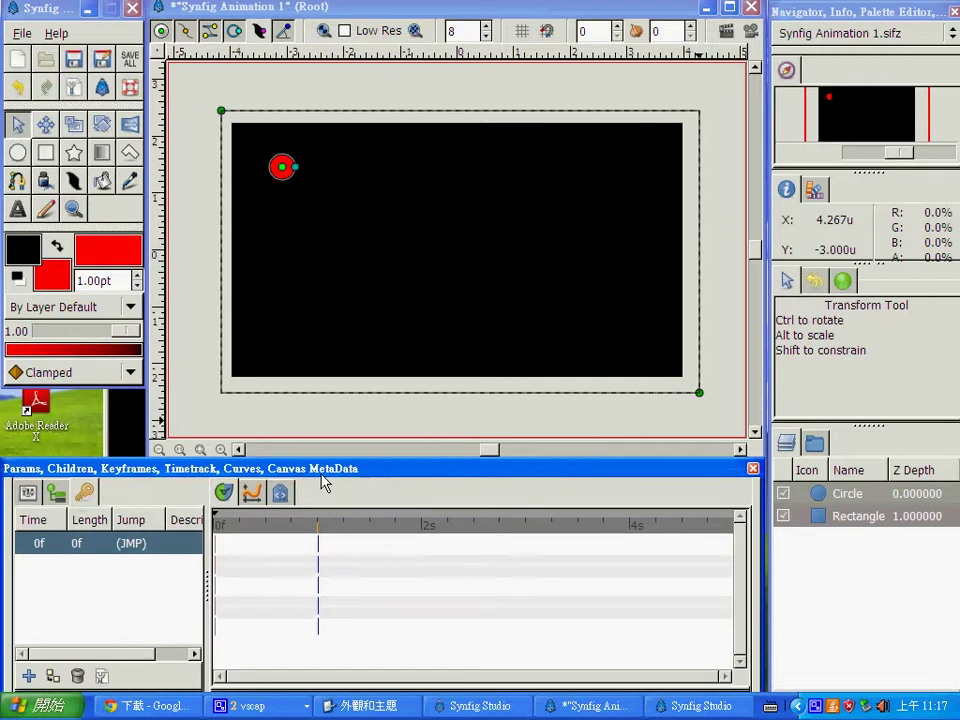
pyautogui.click(28, 676)
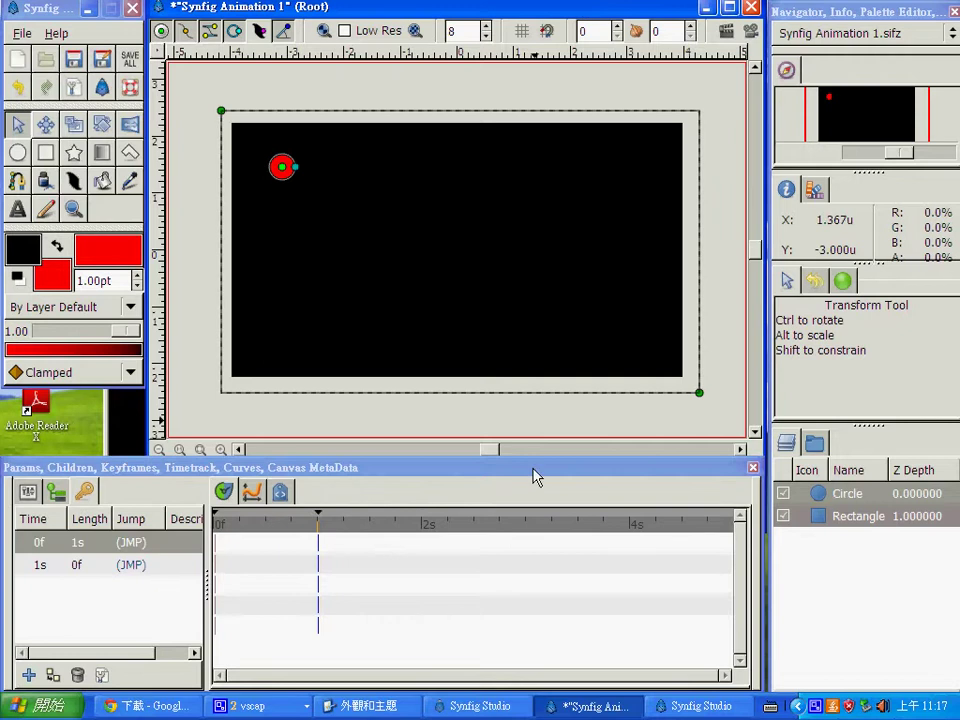
pyautogui.moveTo(533, 472); pyautogui.dragTo(535, 444)
pyautogui.moveTo(506, 549); pyautogui.dragTo(503, 462)
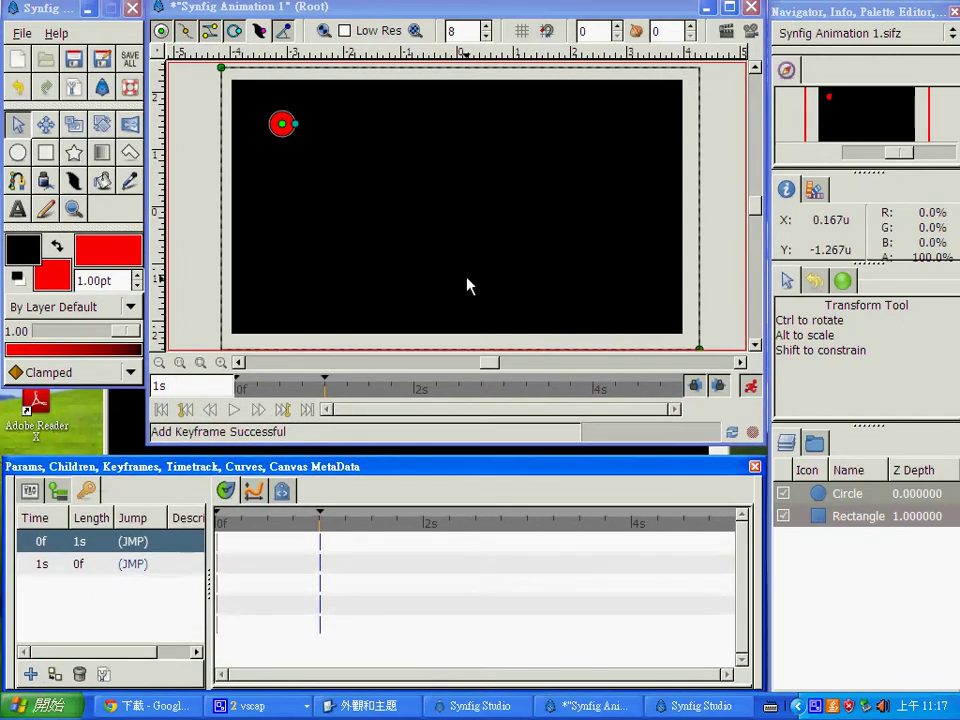
# At the 1s keyframe, move the red circle across to the frame's upper-right corner and play the animation.
pyautogui.click(93, 543)
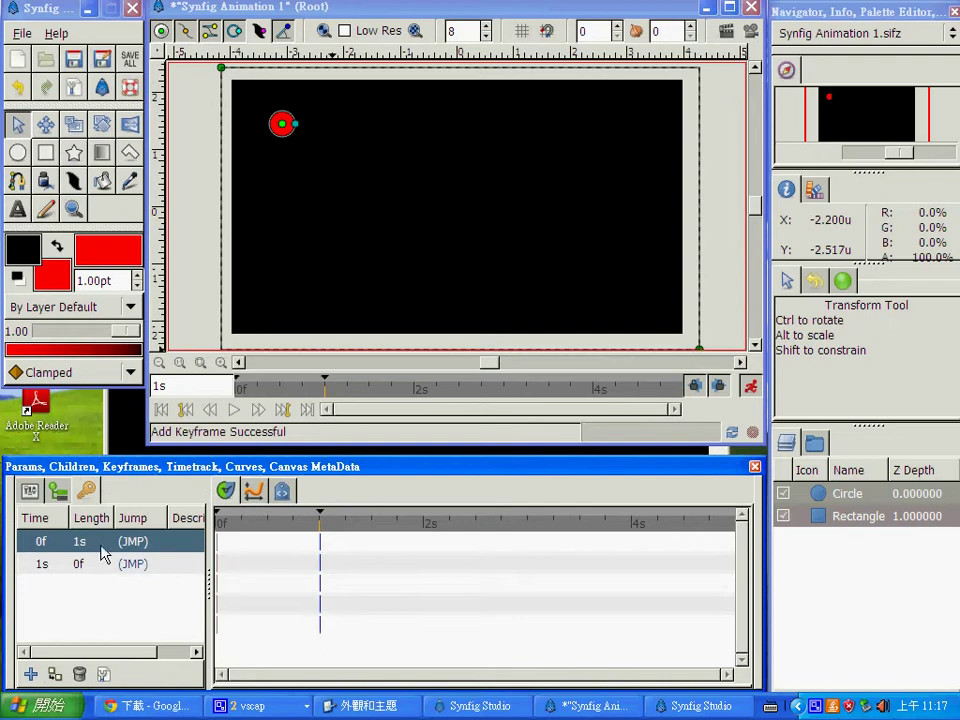
pyautogui.click(42, 566)
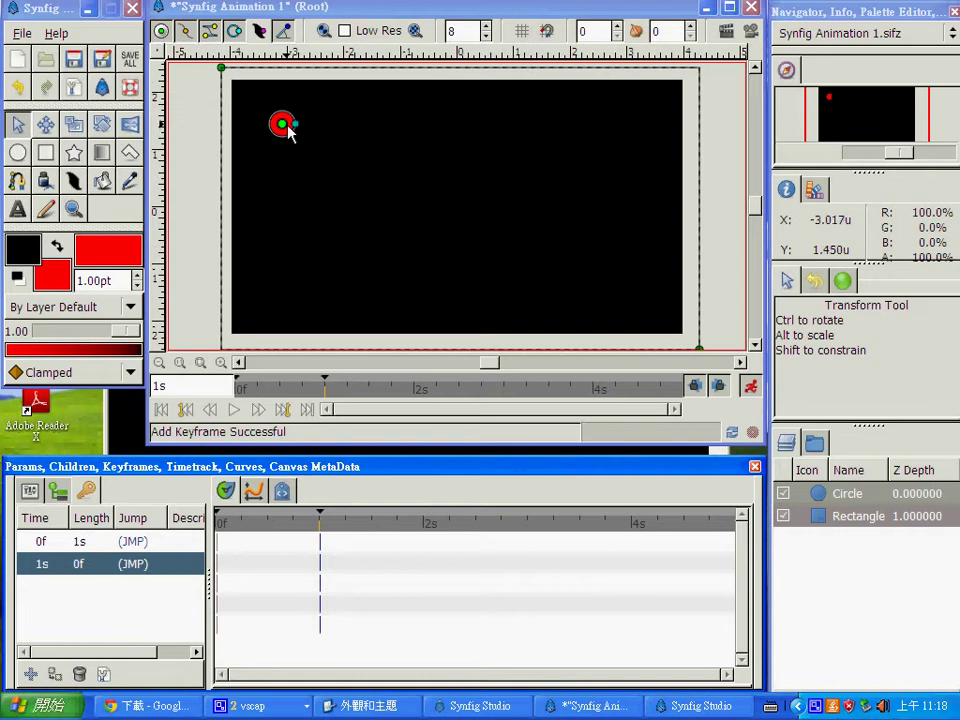
pyautogui.moveTo(287, 131); pyautogui.dragTo(623, 122)
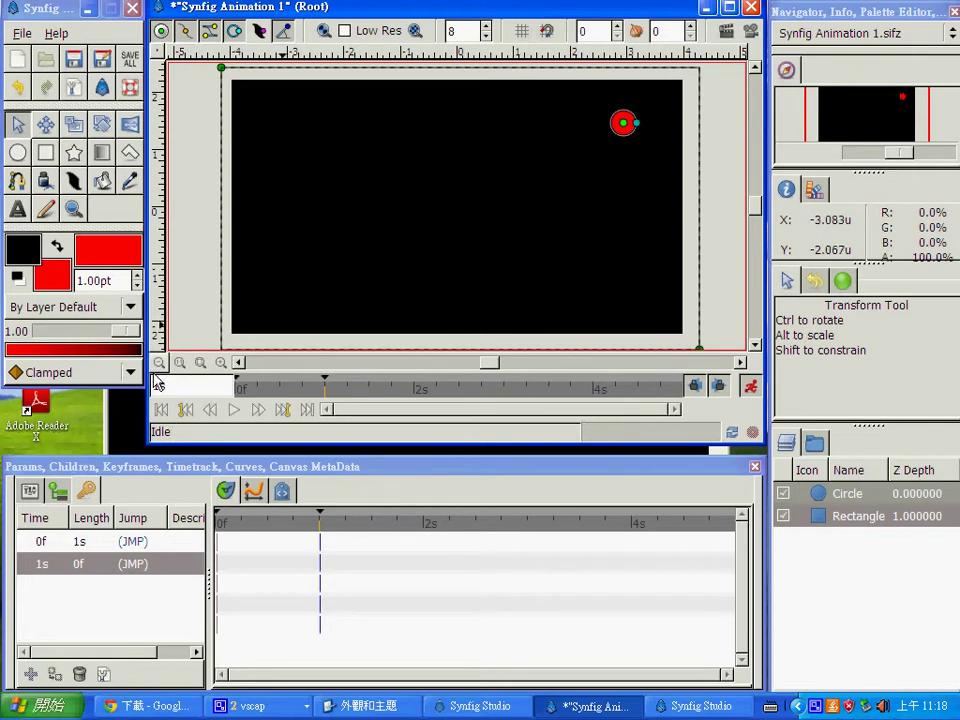
pyautogui.click(231, 413)
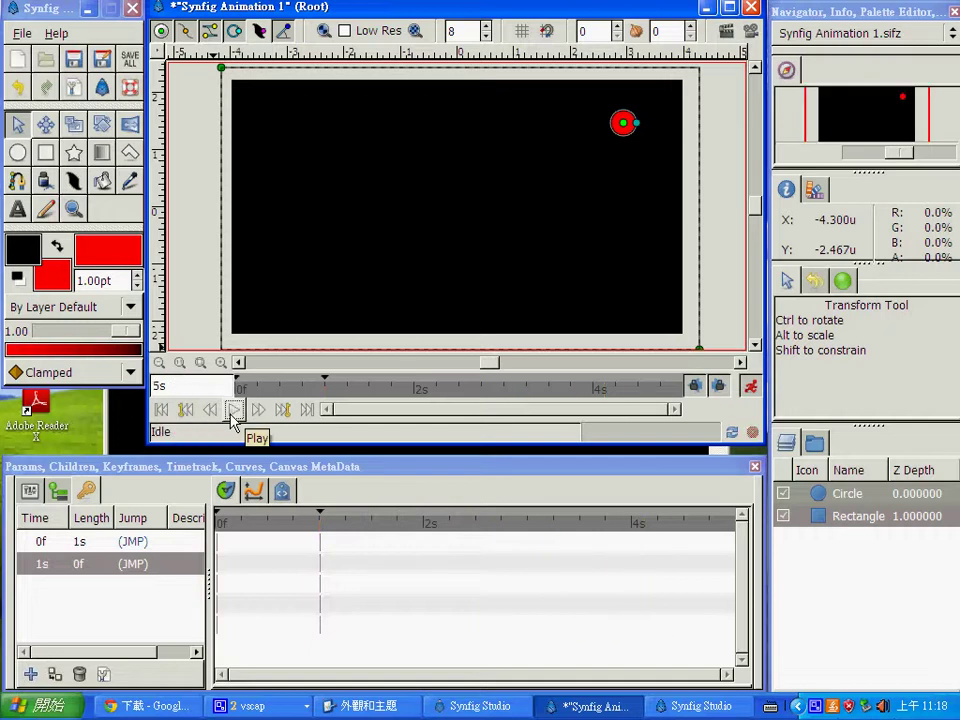
pyautogui.click(232, 412)
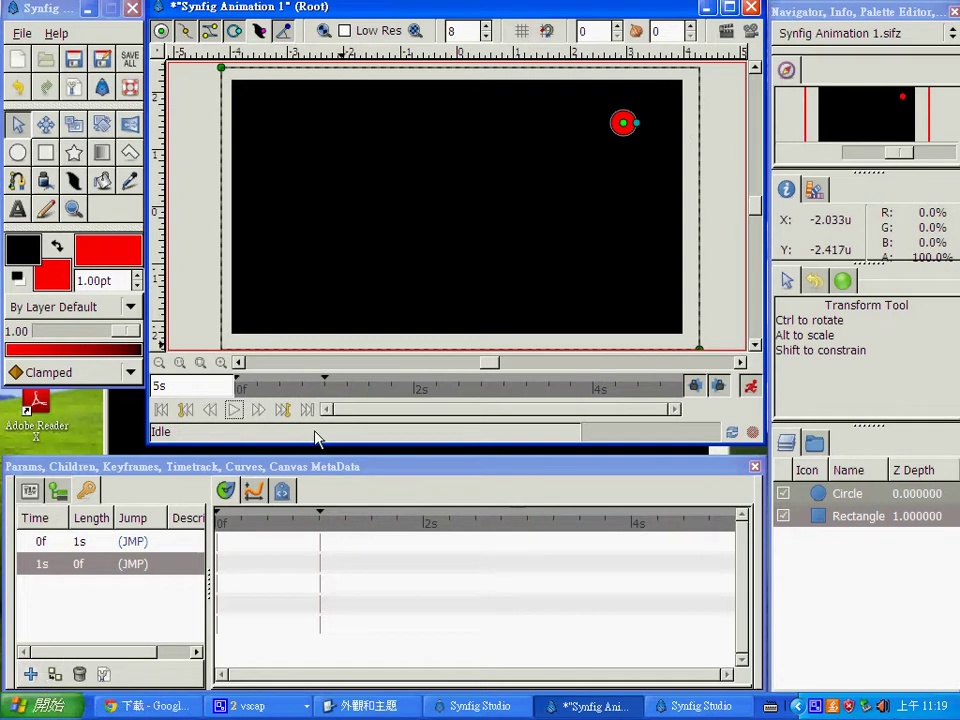
# Set the current time to 2s and add a keyframe there.
pyautogui.doubleClick(151, 386)
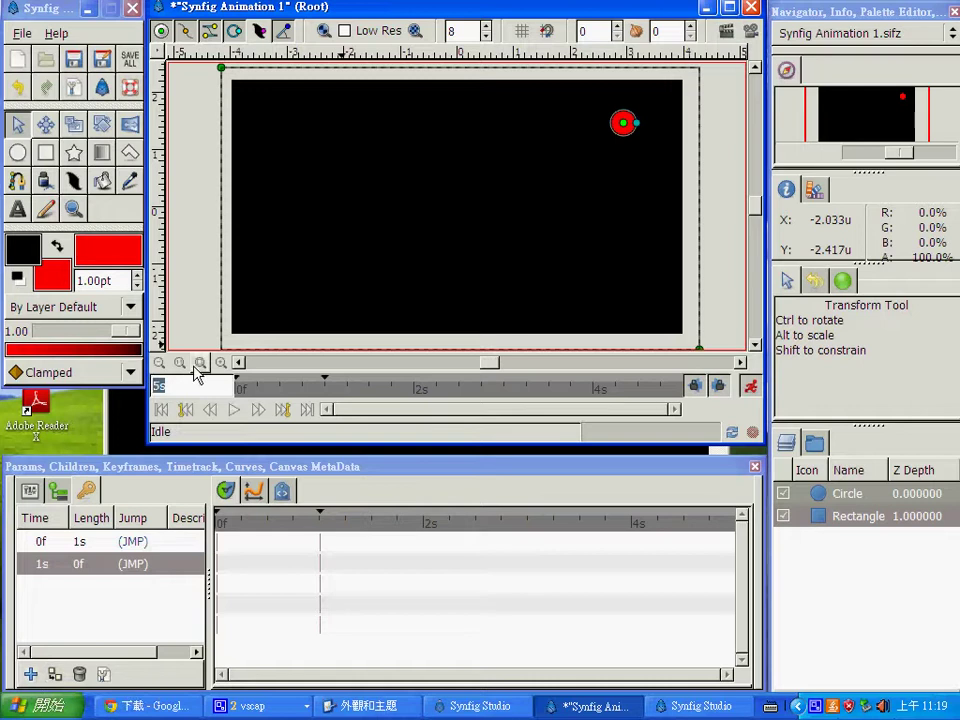
pyautogui.write('2')
pyautogui.press('Return')
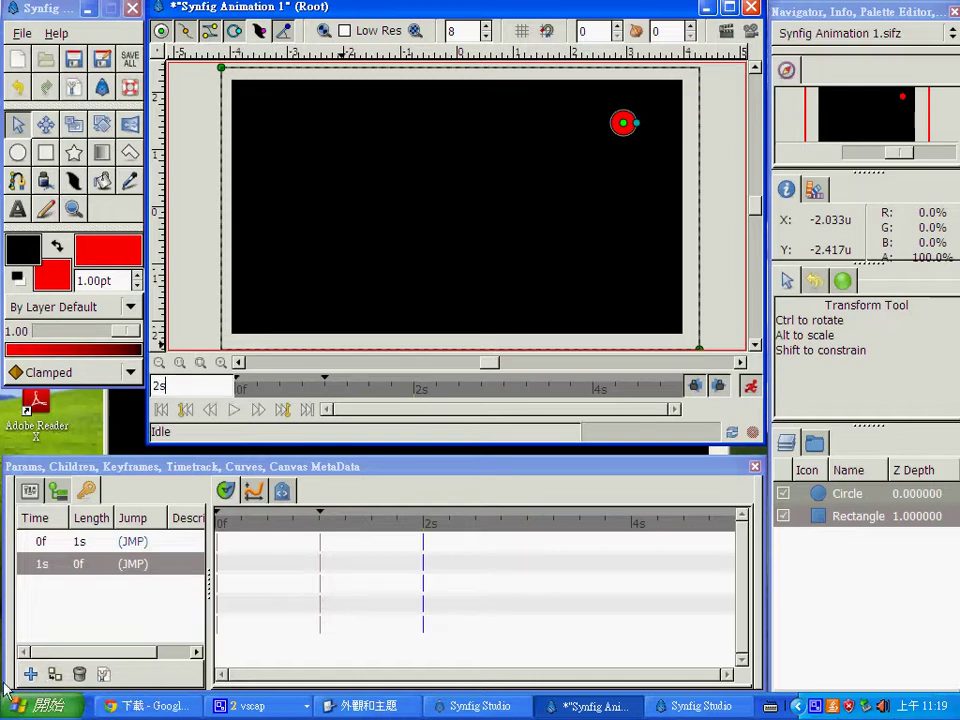
pyautogui.click(30, 674)
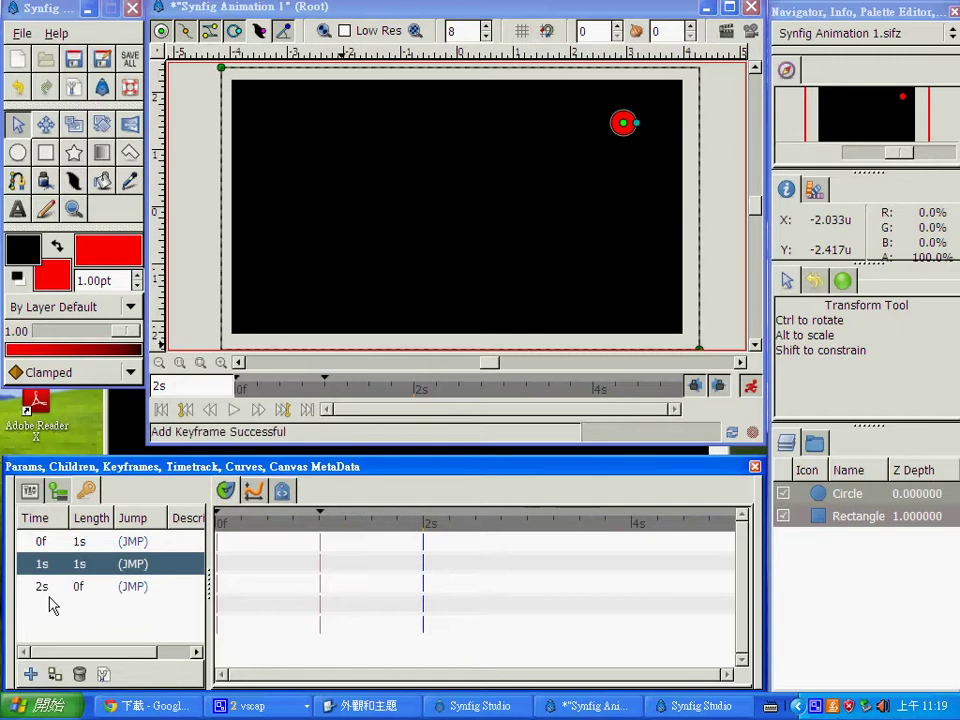
# At the 2s keyframe, move the red circle down to the frame's lower-right corner and play the animation.
pyautogui.click(48, 588)
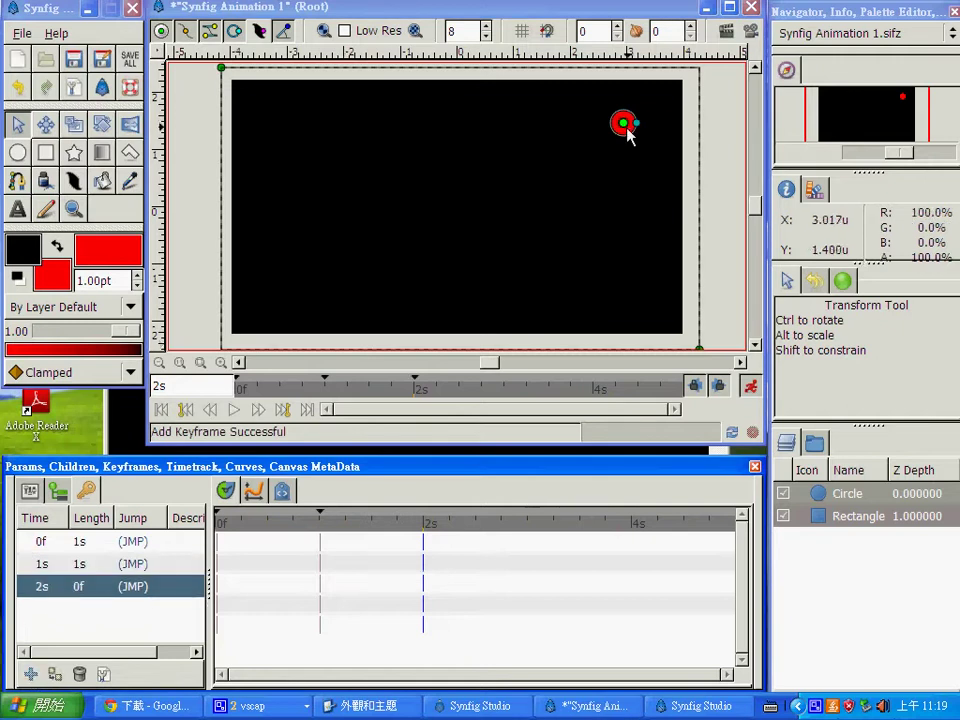
pyautogui.moveTo(626, 128); pyautogui.dragTo(627, 285)
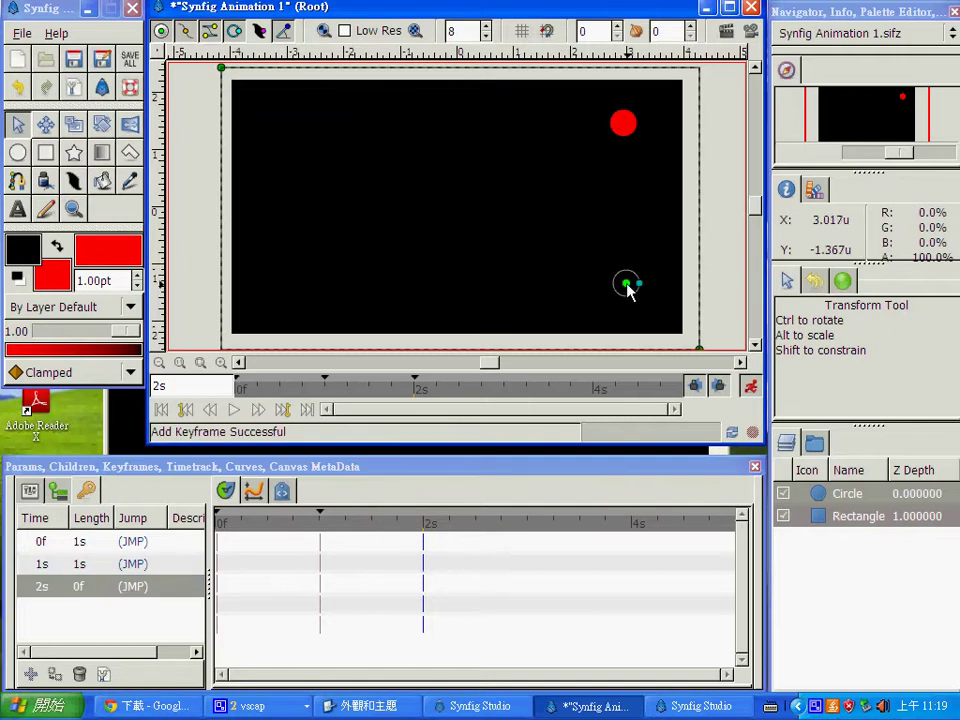
pyautogui.moveTo(627, 284); pyautogui.dragTo(628, 285)
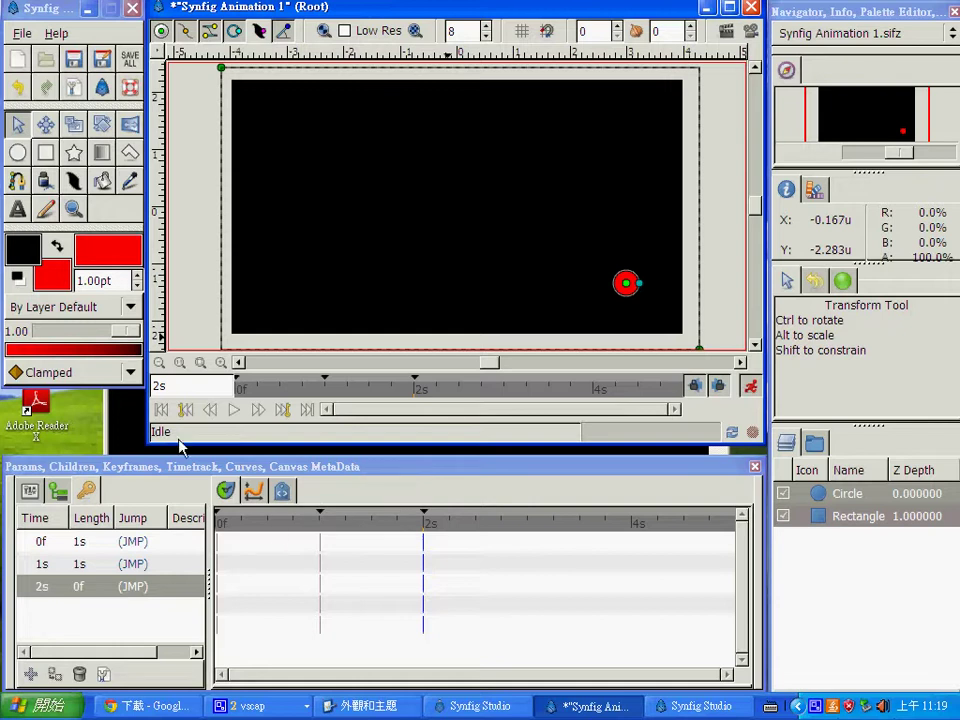
pyautogui.click(233, 410)
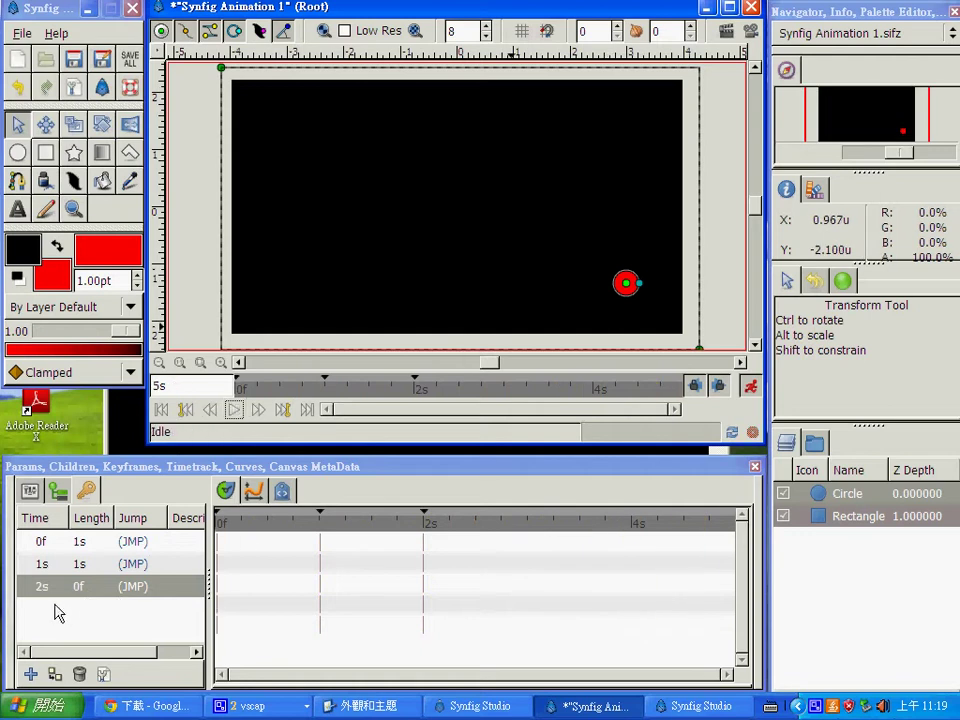
# Set the current time to 3s and add a keyframe there.
pyautogui.doubleClick(197, 387)
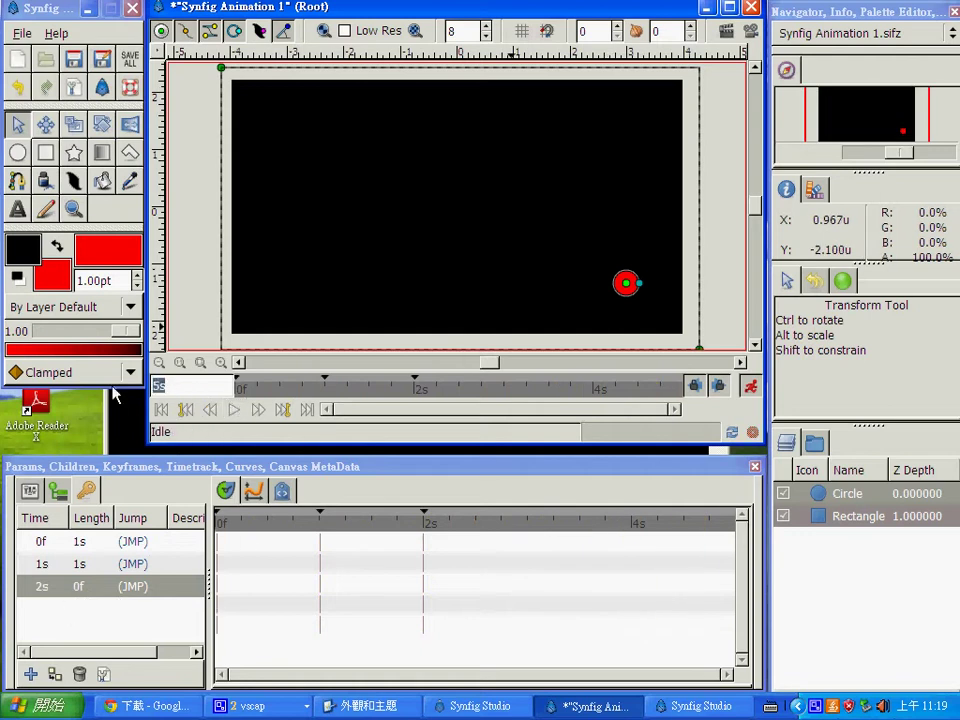
pyautogui.write('3s')
pyautogui.press('Return')
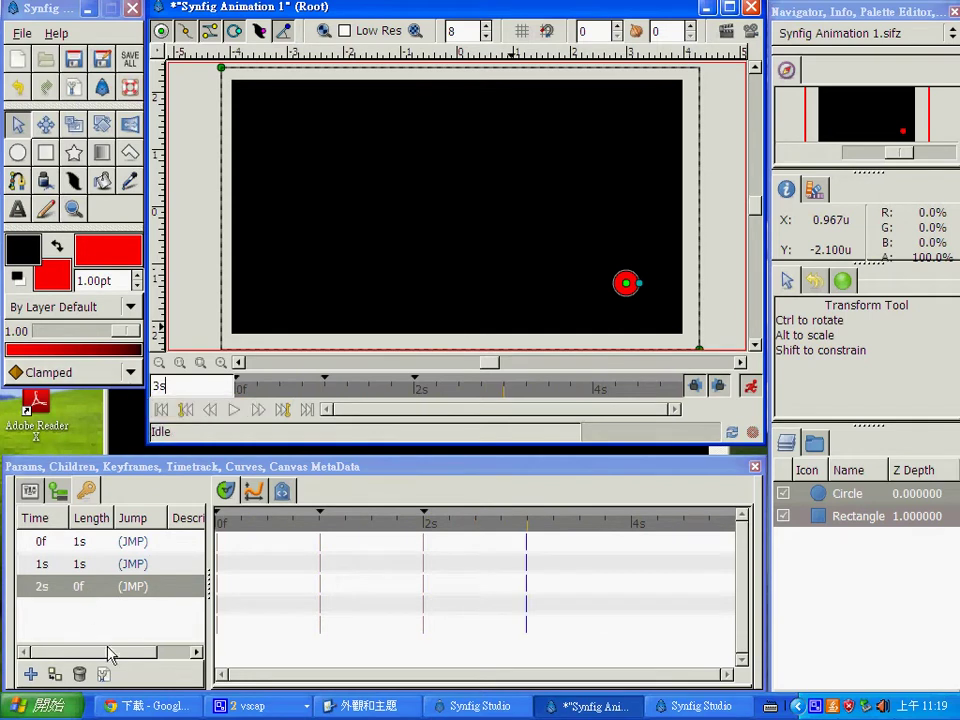
pyautogui.click(31, 676)
pyautogui.click(31, 676)
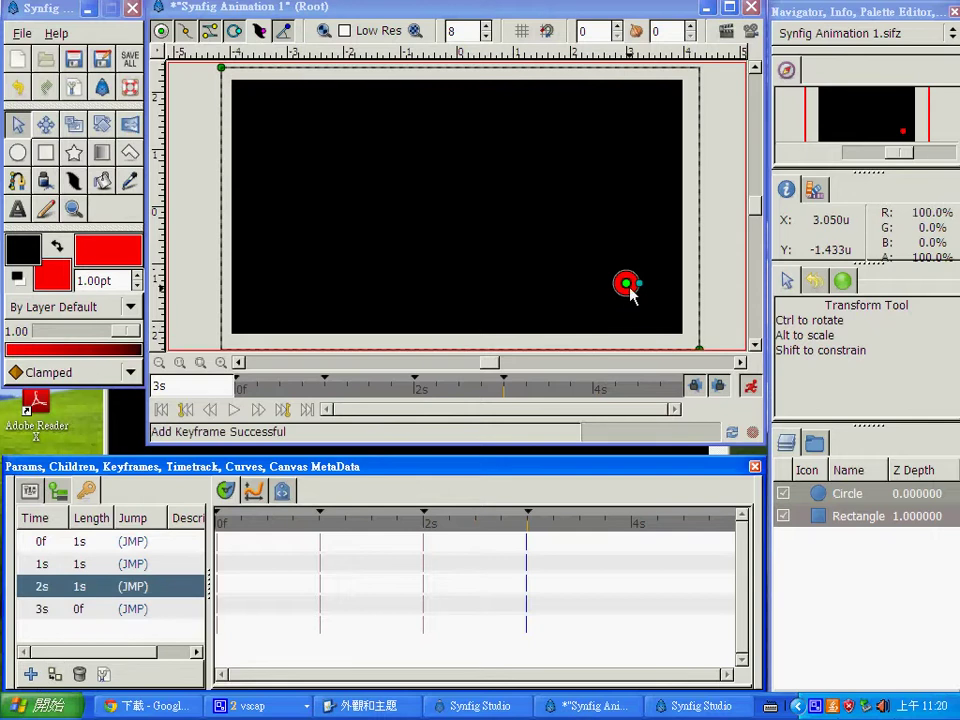
# At 3s, move the red circle diagonally back to the frame's upper-left corner and play the animation.
pyautogui.moveTo(629, 287); pyautogui.dragTo(278, 122)
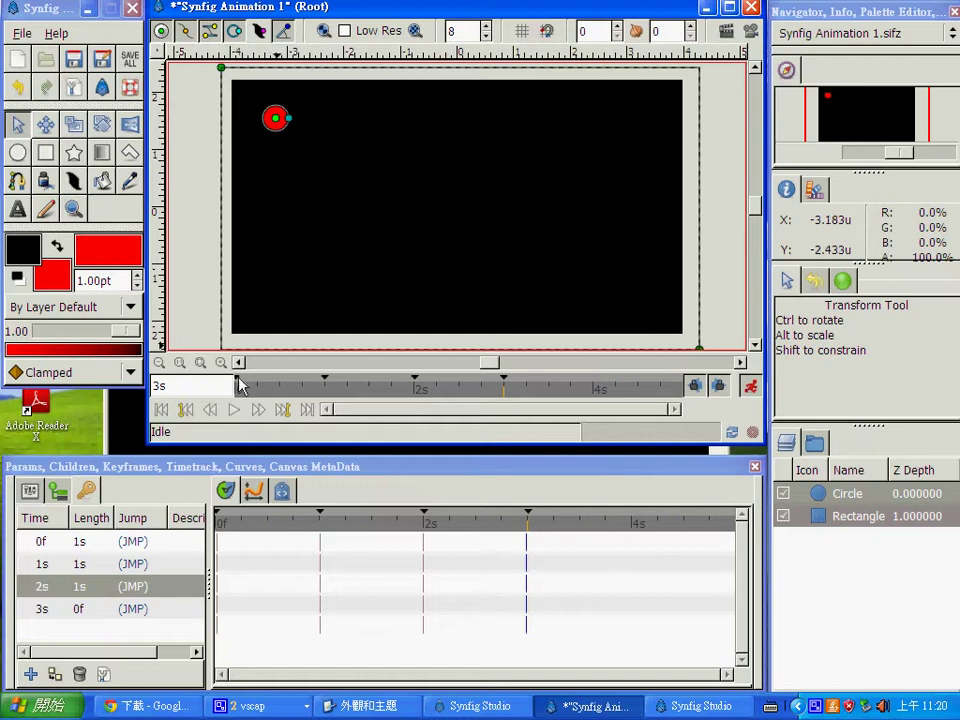
pyautogui.click(234, 410)
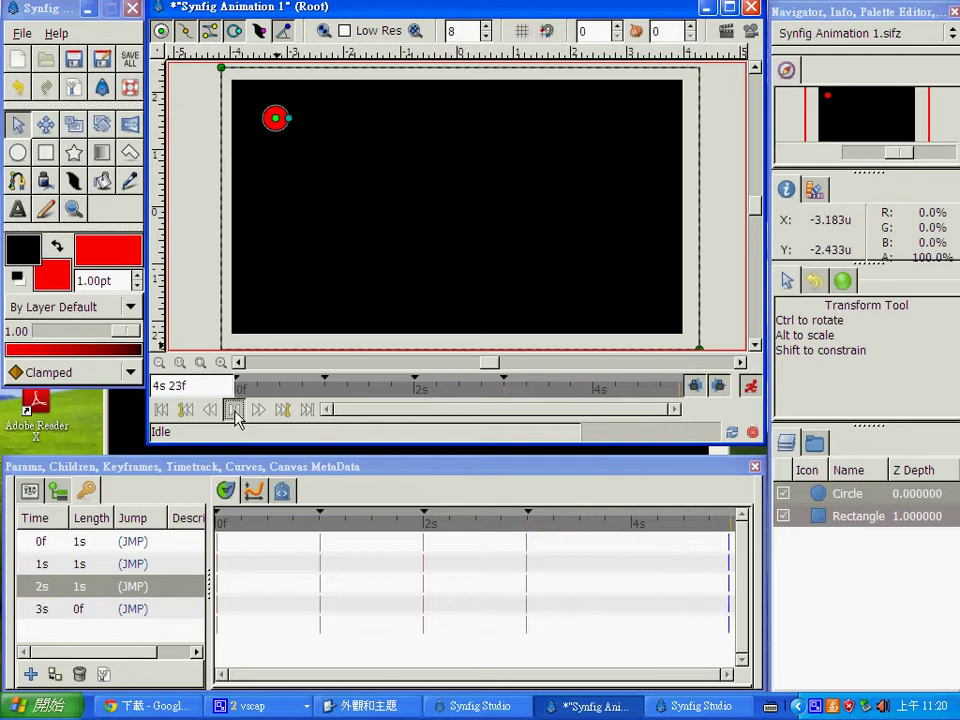
# Replay the ball animation through to its end, selecting the 3s keyframe between playbacks.
pyautogui.click(234, 410)
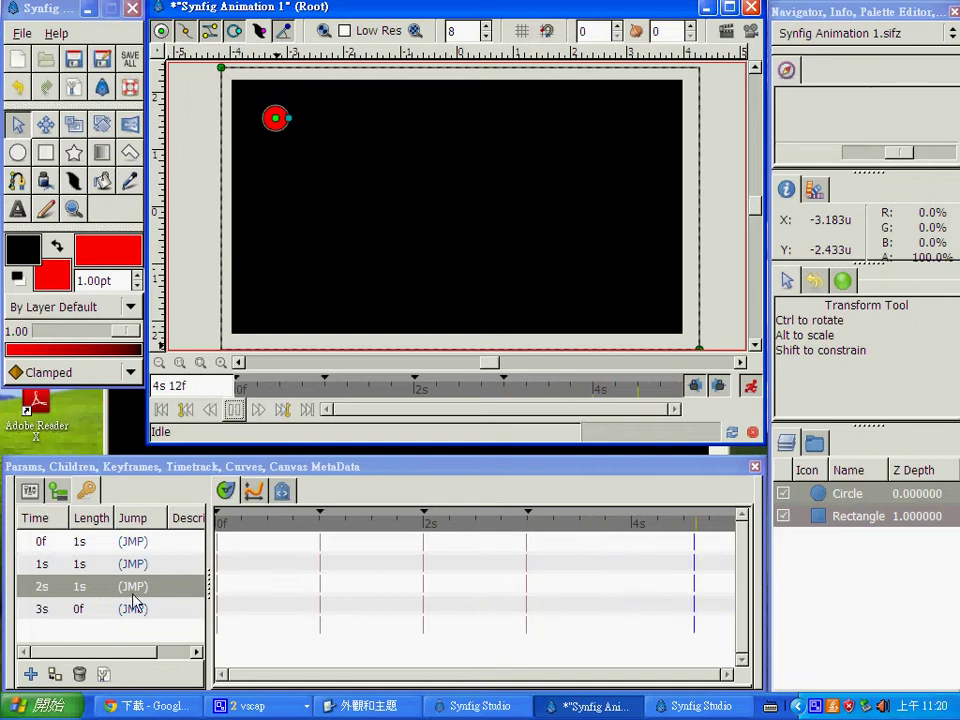
pyautogui.click(105, 609)
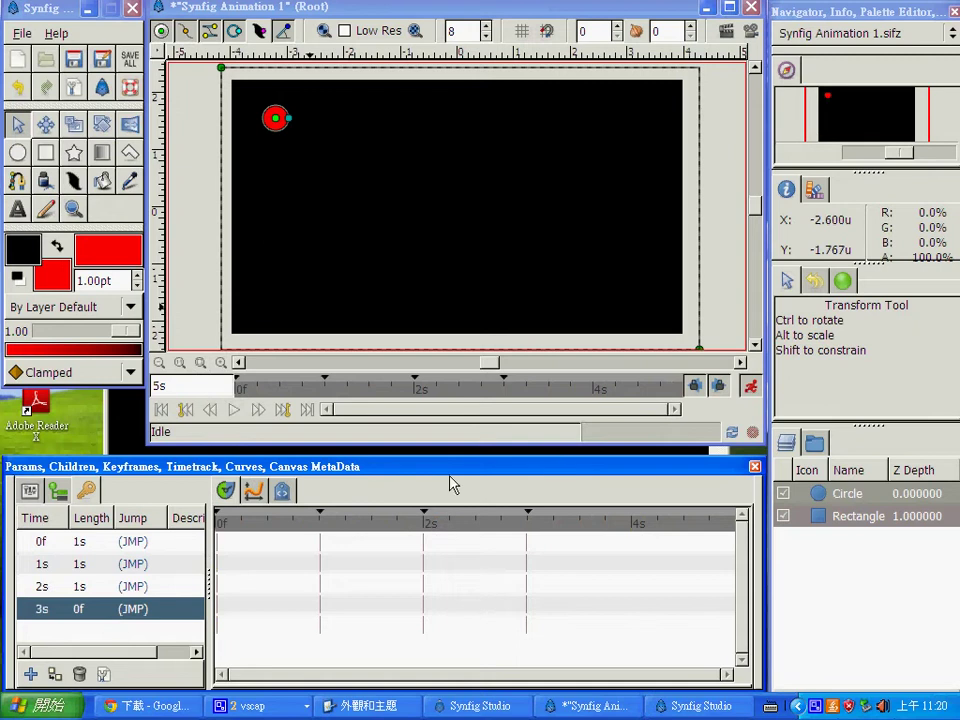
pyautogui.click(233, 409)
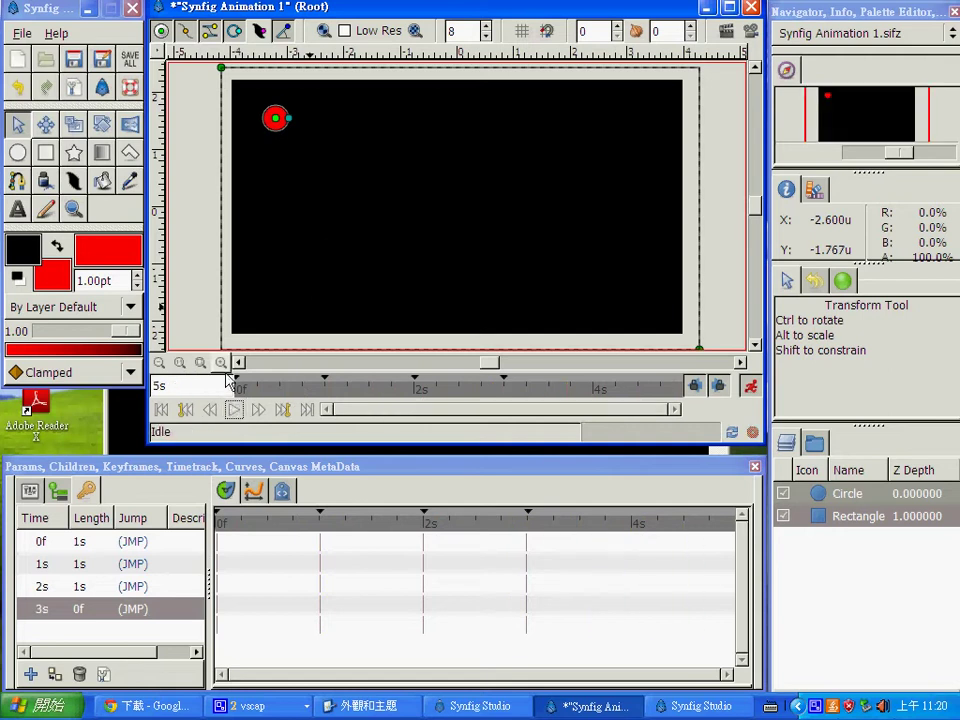
pyautogui.click(188, 388)
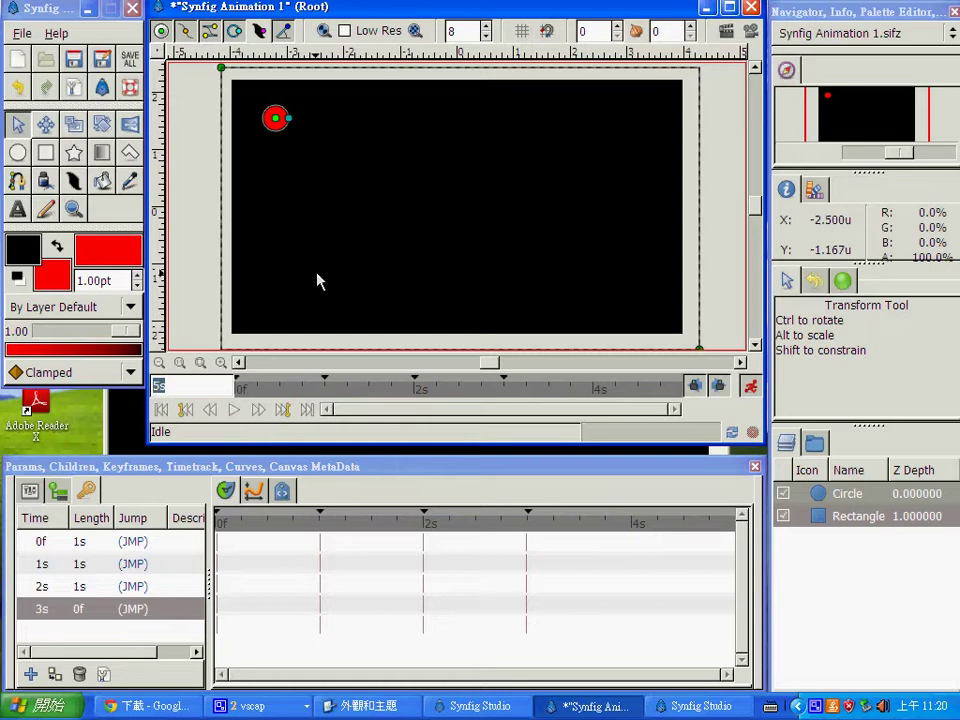
# Open the canvas properties and rename the canvas to "Ball Move Triangle".
pyautogui.click(157, 60)
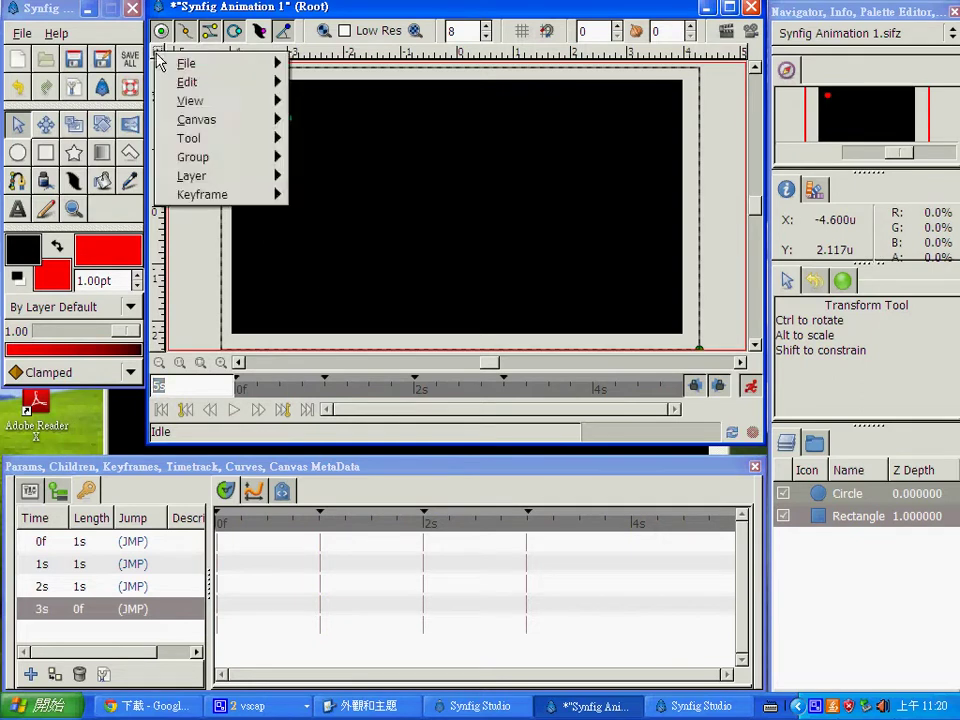
pyautogui.moveTo(190, 84)
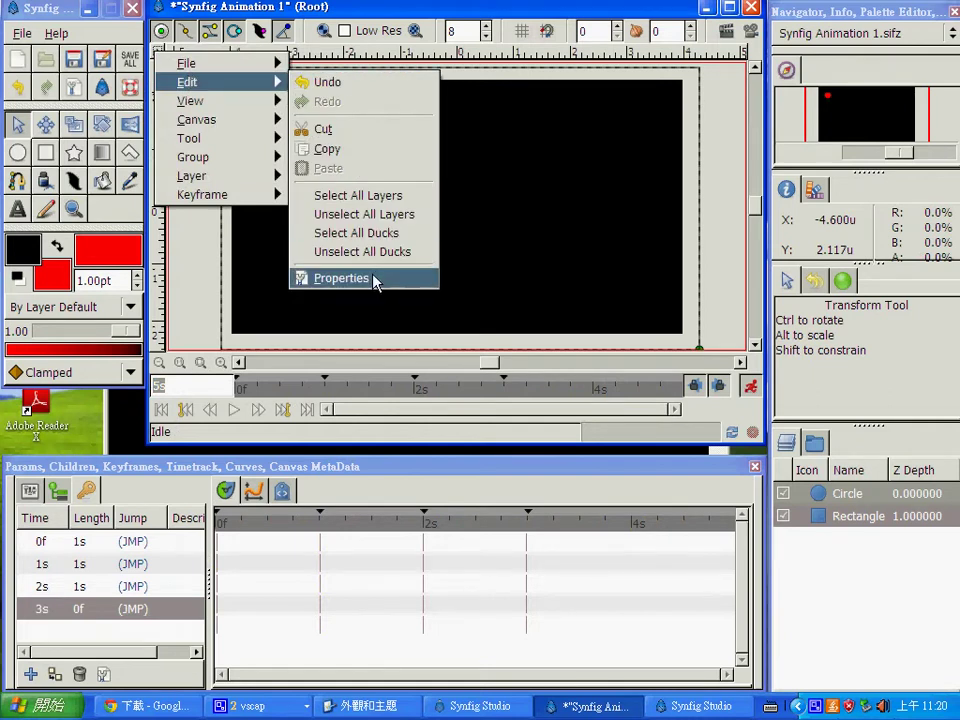
pyautogui.click(341, 278)
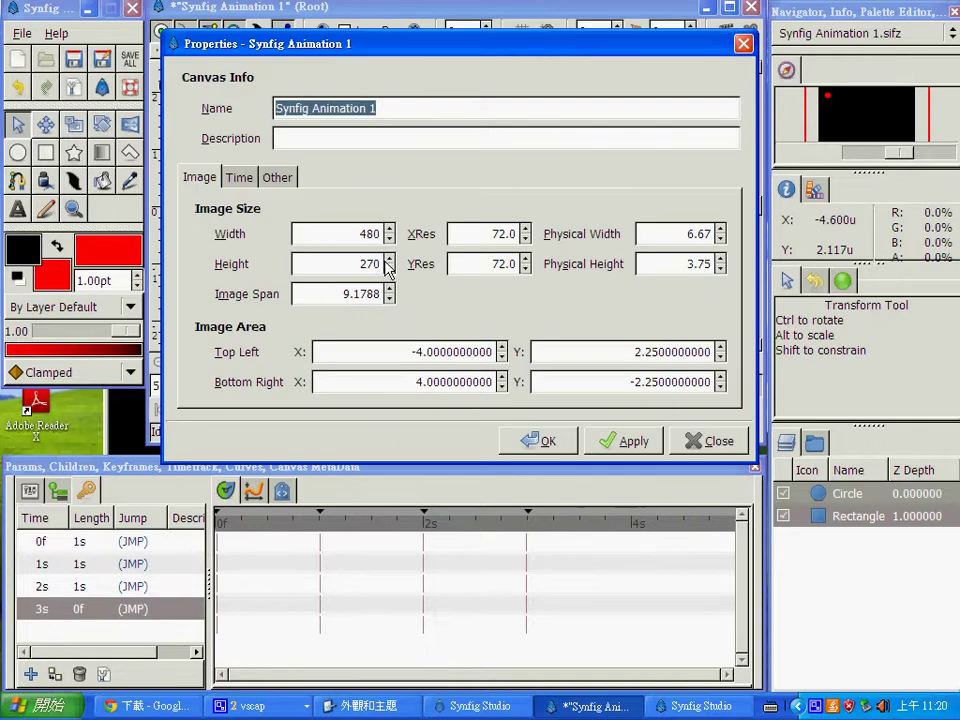
pyautogui.click(390, 108)
pyautogui.moveTo(390, 108); pyautogui.dragTo(285, 88)
pyautogui.press('BackSpace')
pyautogui.write('Ball Move')
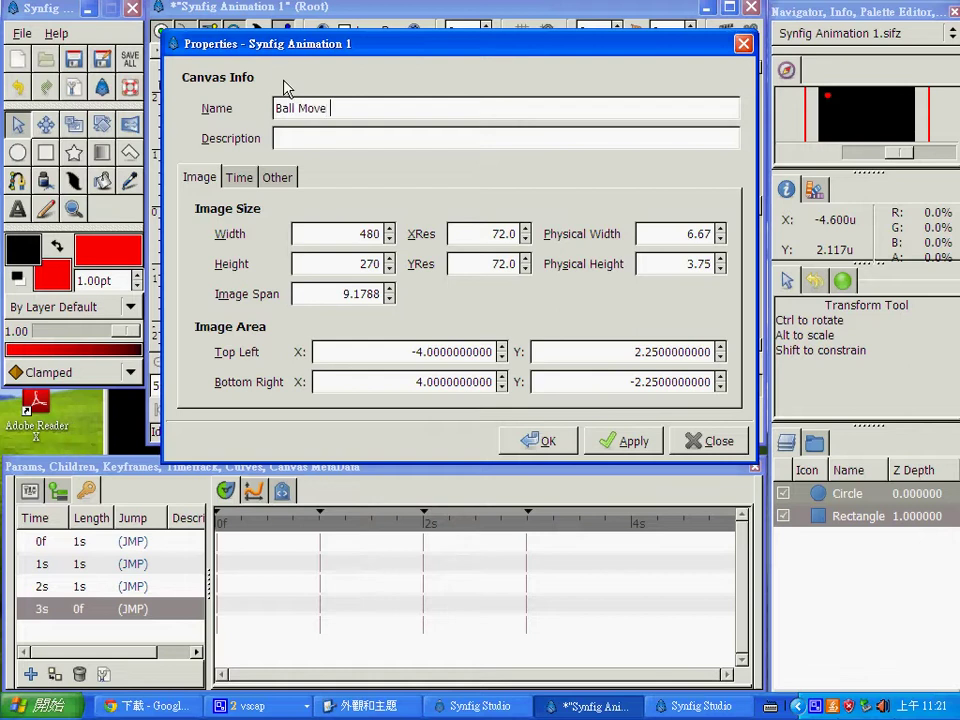
pyautogui.write(' Triangle')
pyautogui.moveTo(454, 112); pyautogui.dragTo(275, 106)
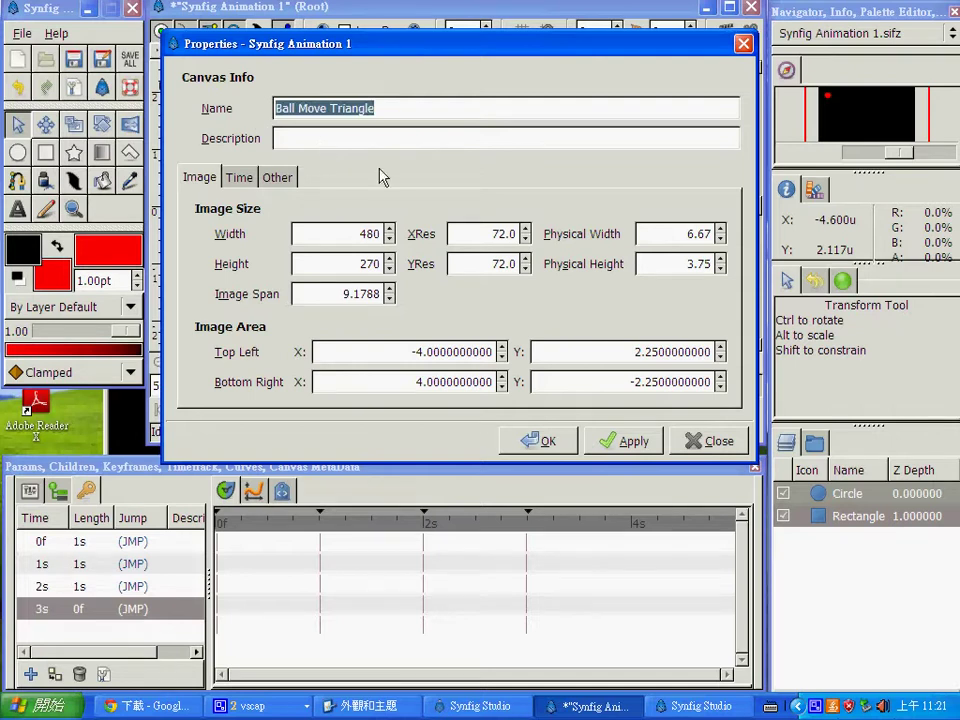
# Set the canvas end time to 3s, apply the properties and play the shortened animation.
pyautogui.click(241, 179)
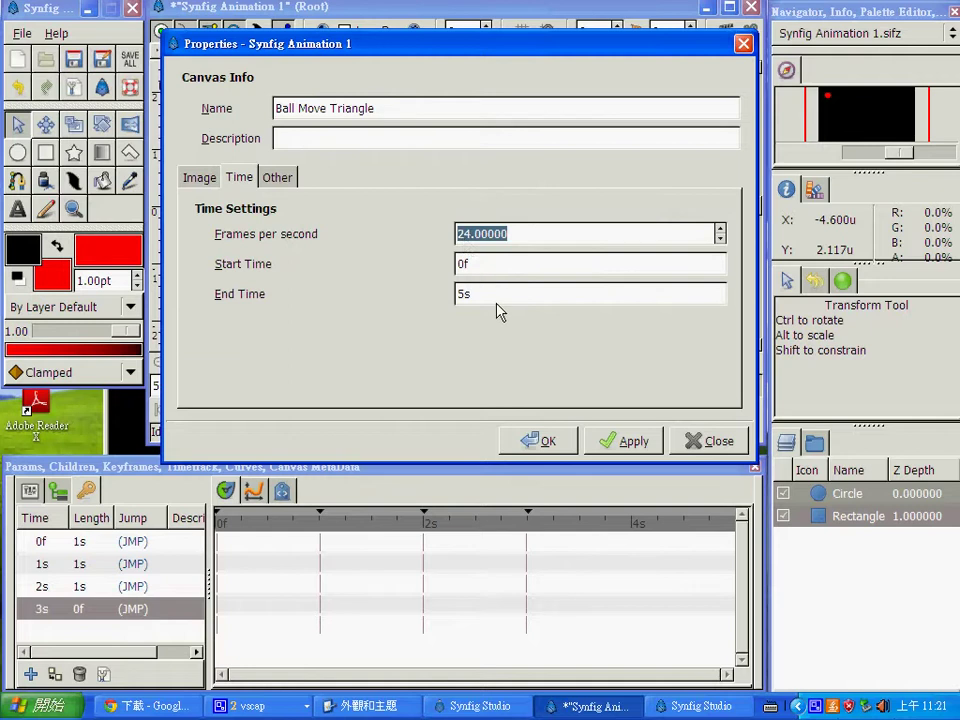
pyautogui.moveTo(480, 294); pyautogui.dragTo(455, 293)
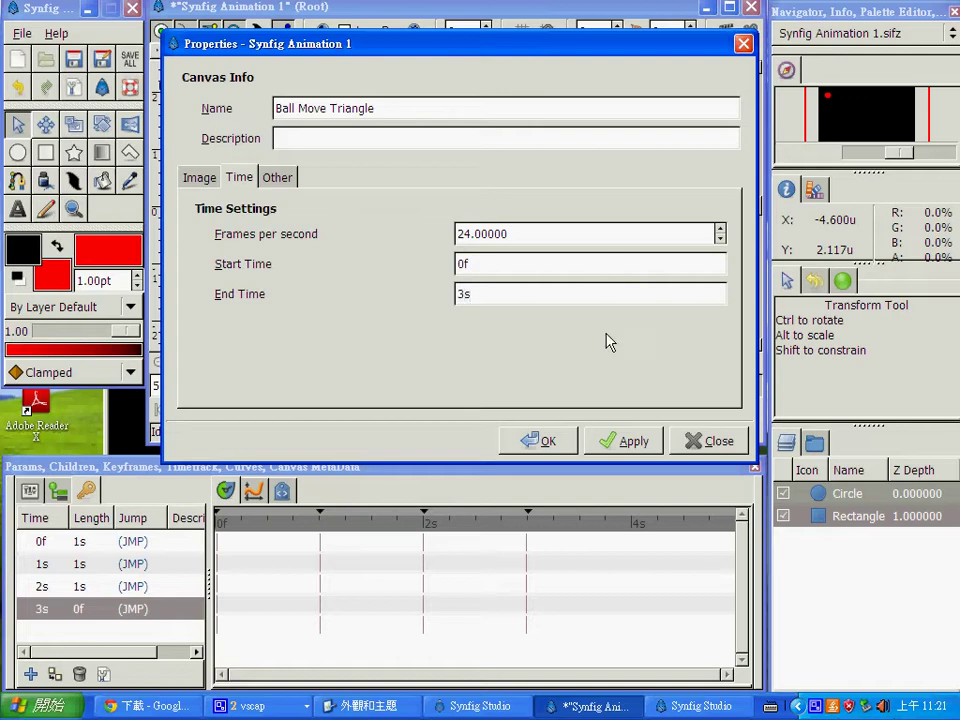
pyautogui.click(643, 450)
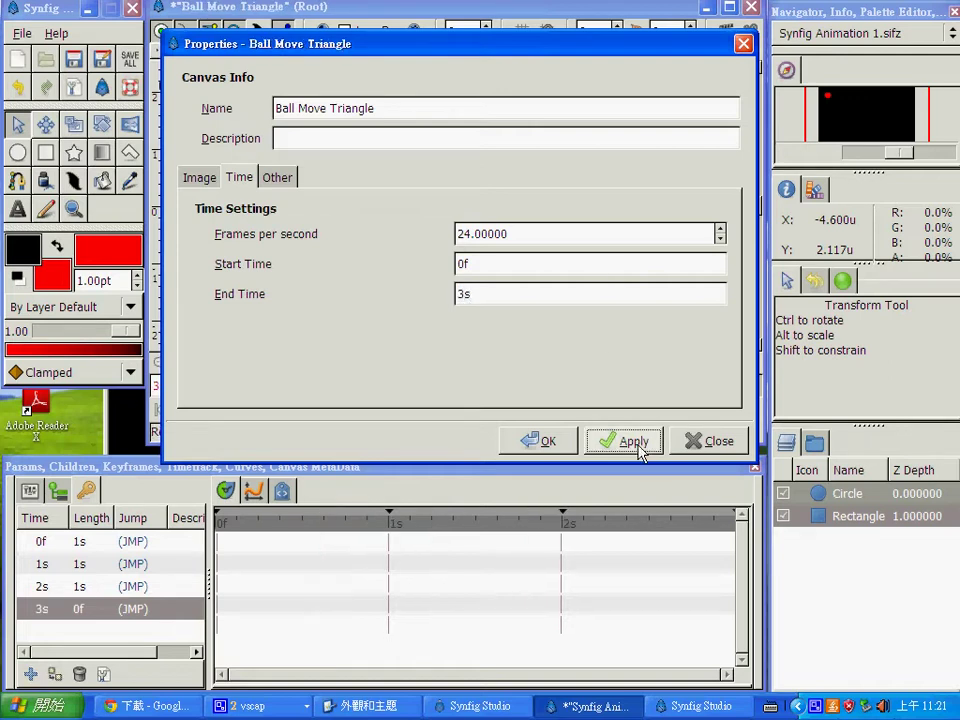
pyautogui.click(546, 441)
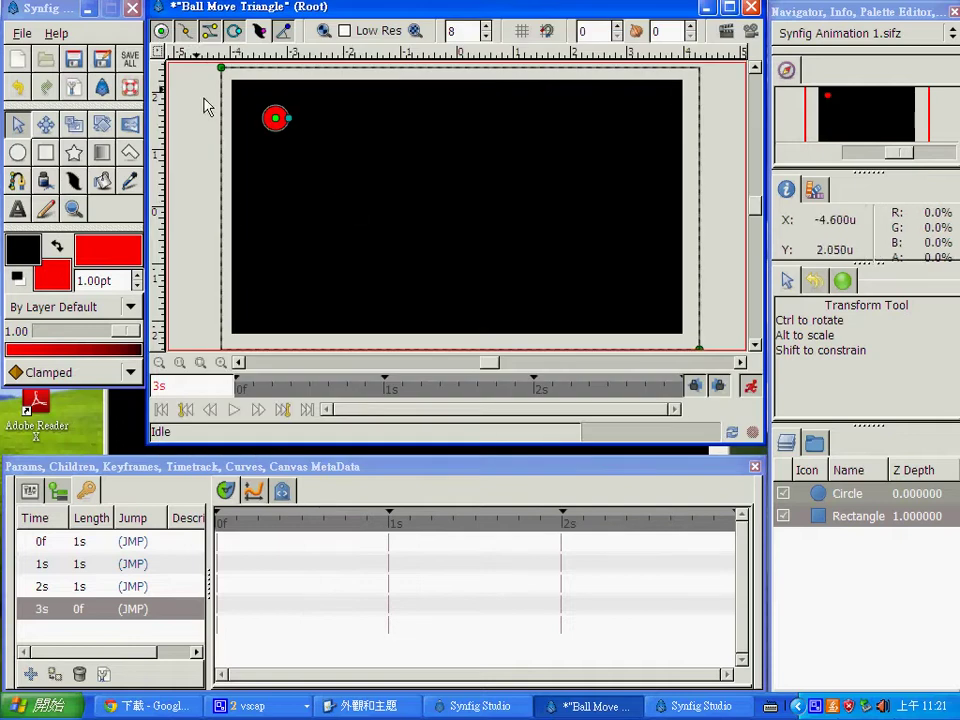
pyautogui.click(234, 409)
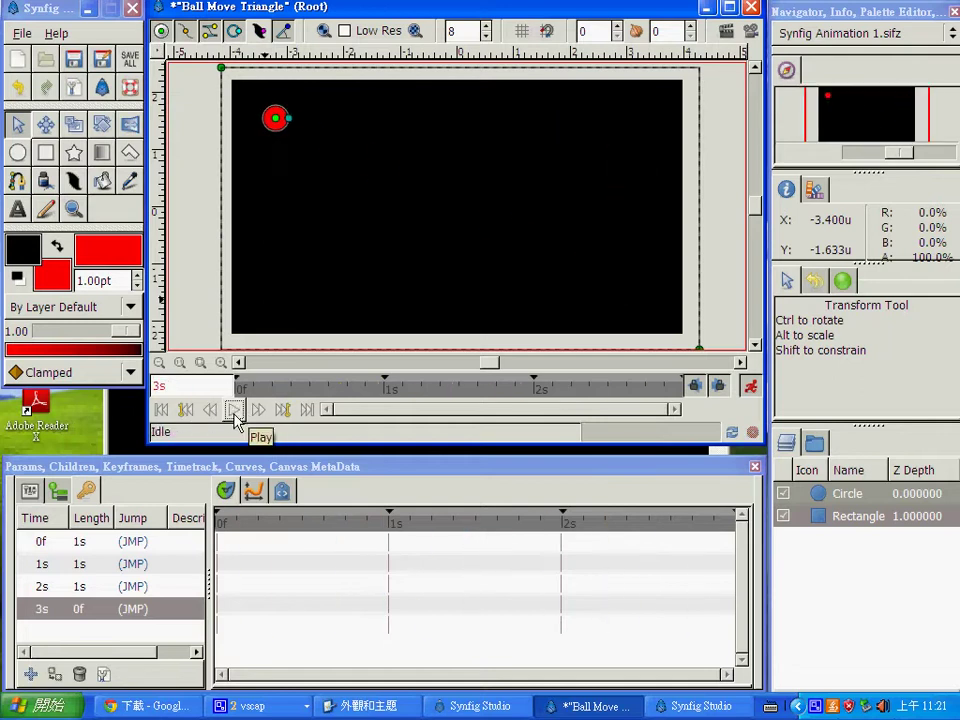
pyautogui.click(234, 409)
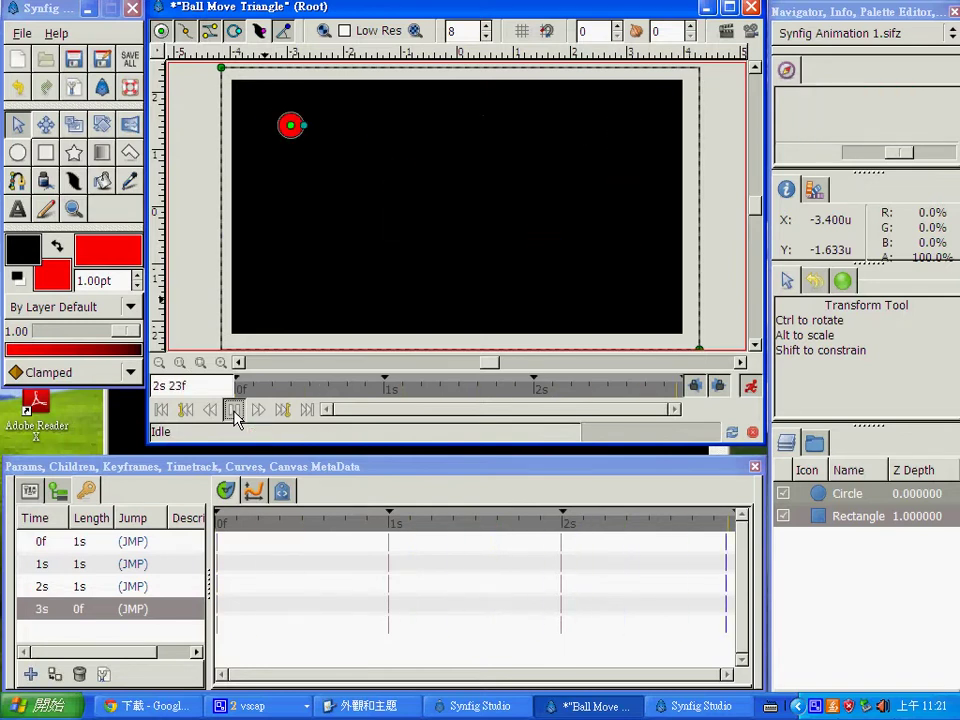
# Start saving the animation as a new file and name it BallMove.sifz.
pyautogui.click(160, 55)
pyautogui.moveTo(195, 58)
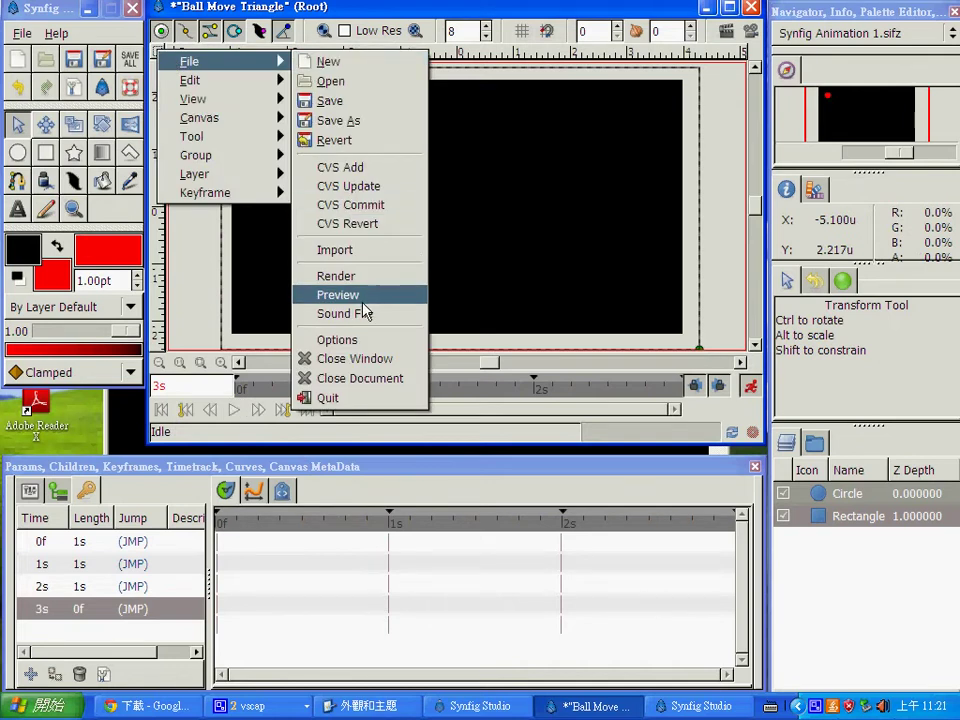
pyautogui.click(369, 108)
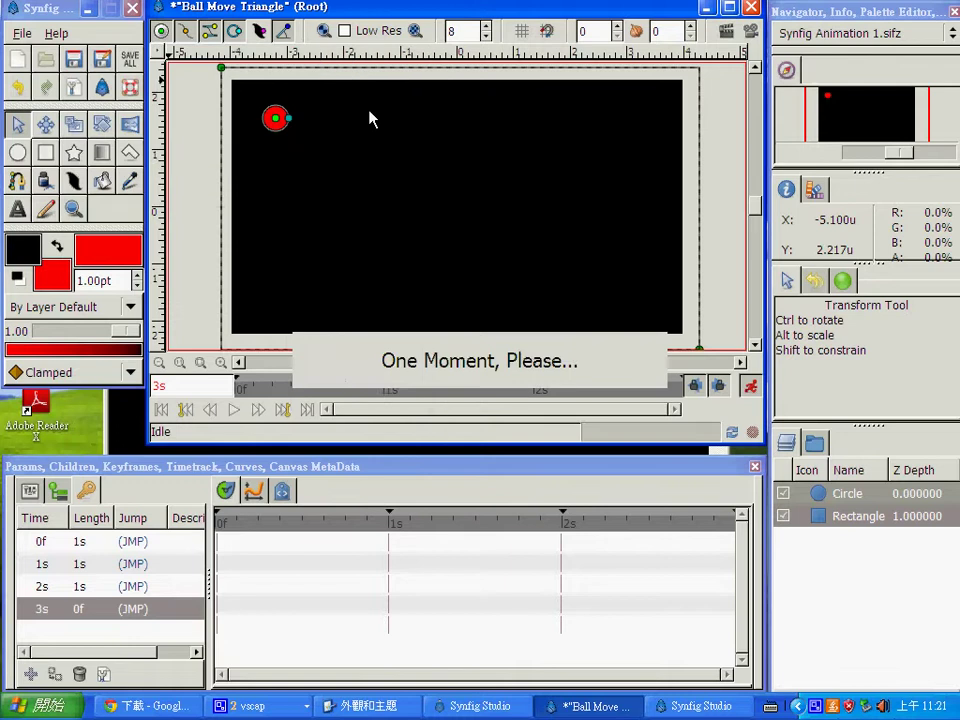
pyautogui.click(368, 197)
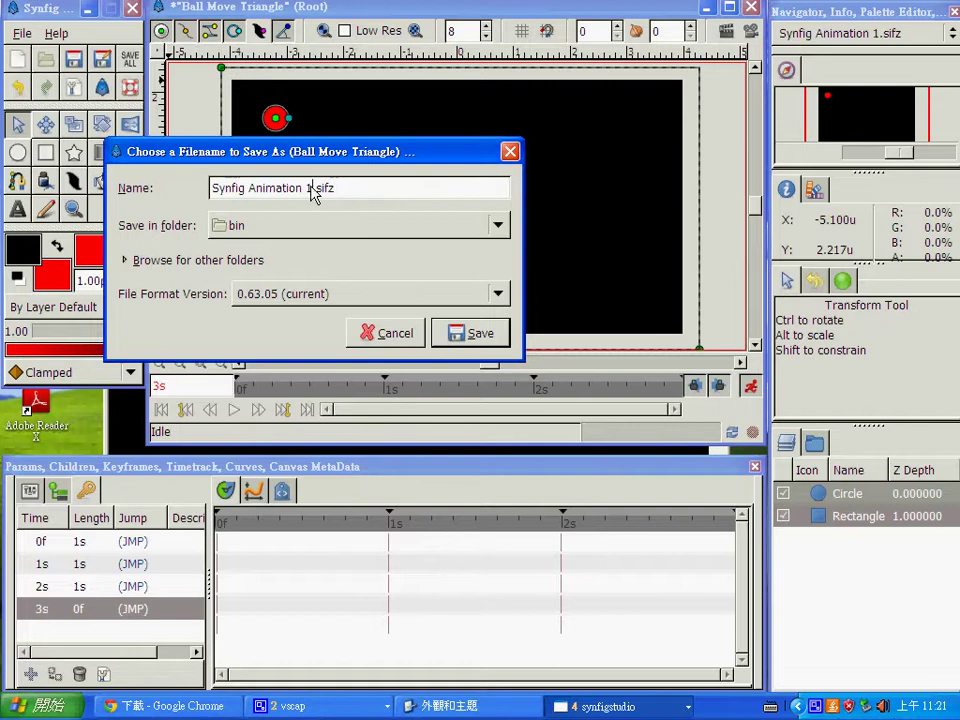
pyautogui.moveTo(312, 193); pyautogui.dragTo(211, 188)
pyautogui.press('BackSpace')
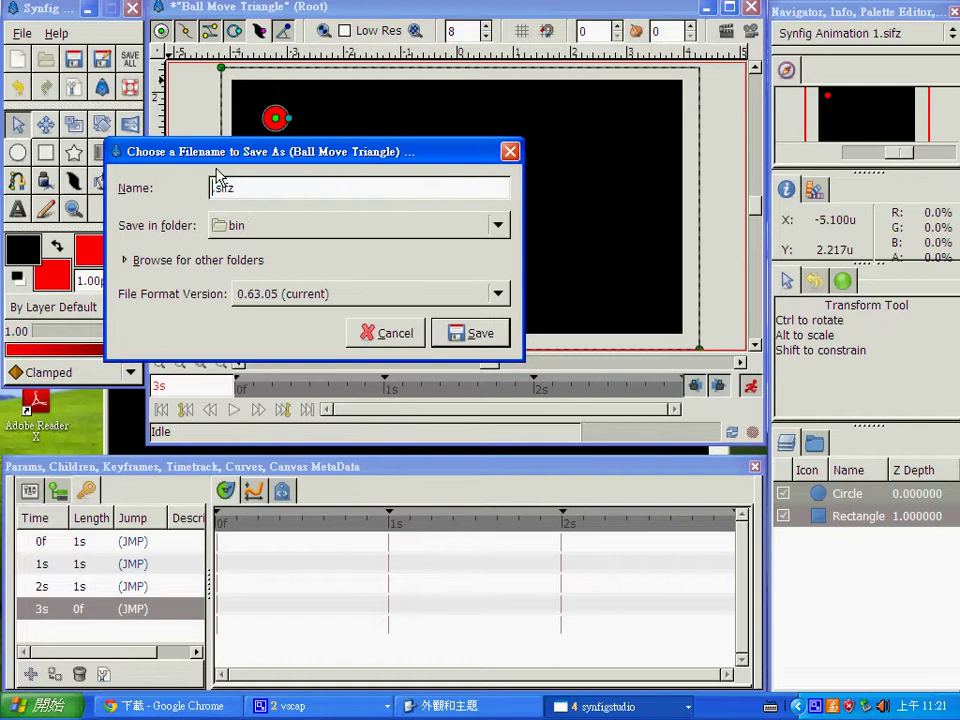
pyautogui.write('BallMove')
pyautogui.click(498, 225)
pyautogui.click(369, 127)
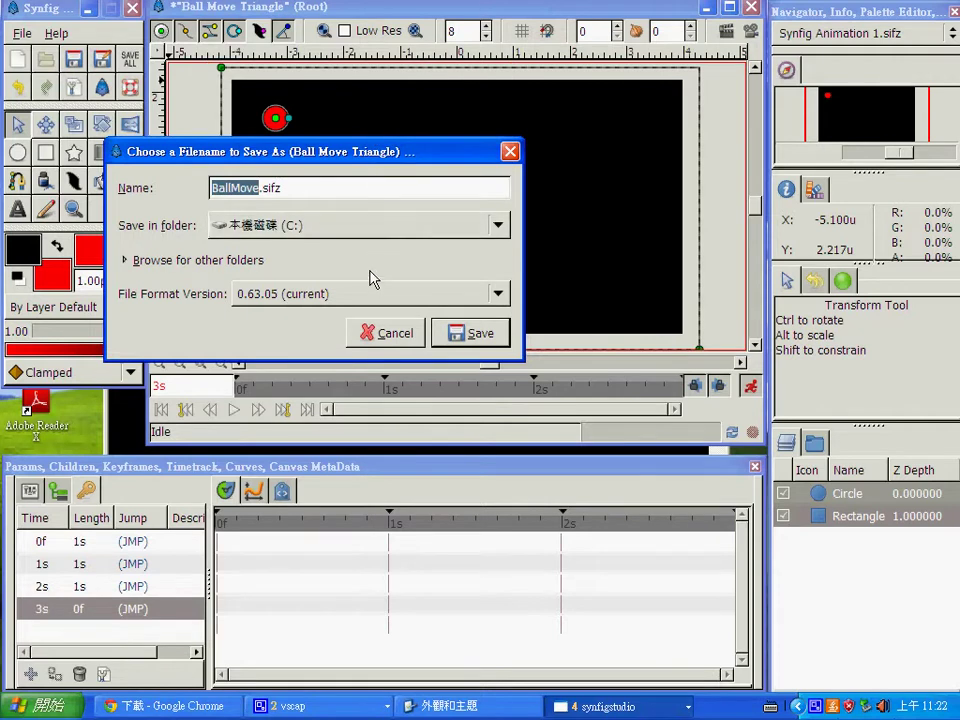
pyautogui.click(497, 226)
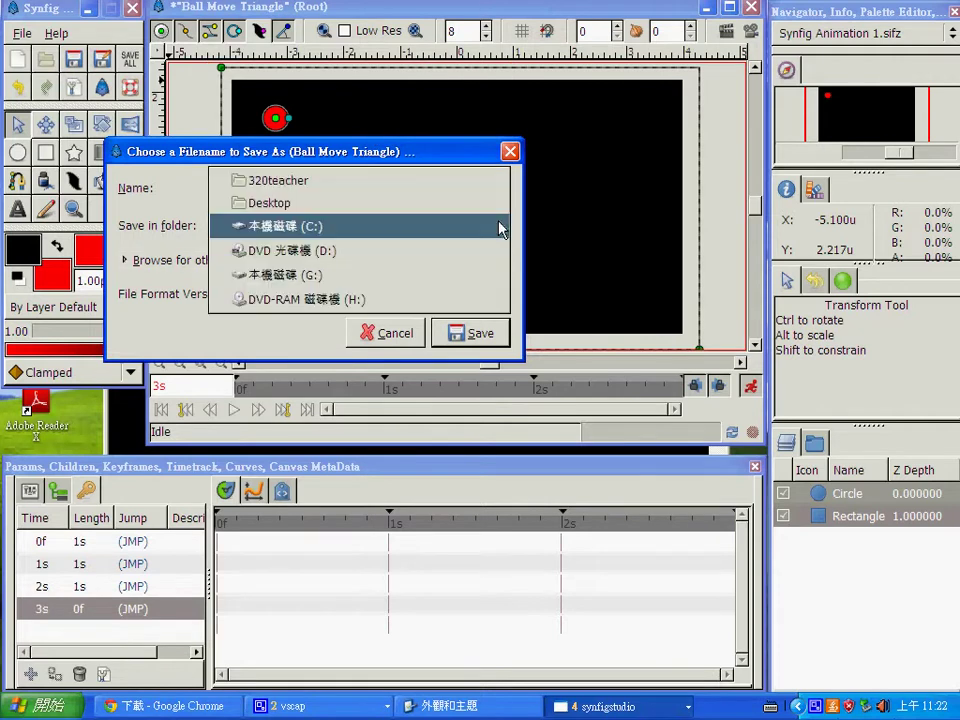
pyautogui.click(330, 226)
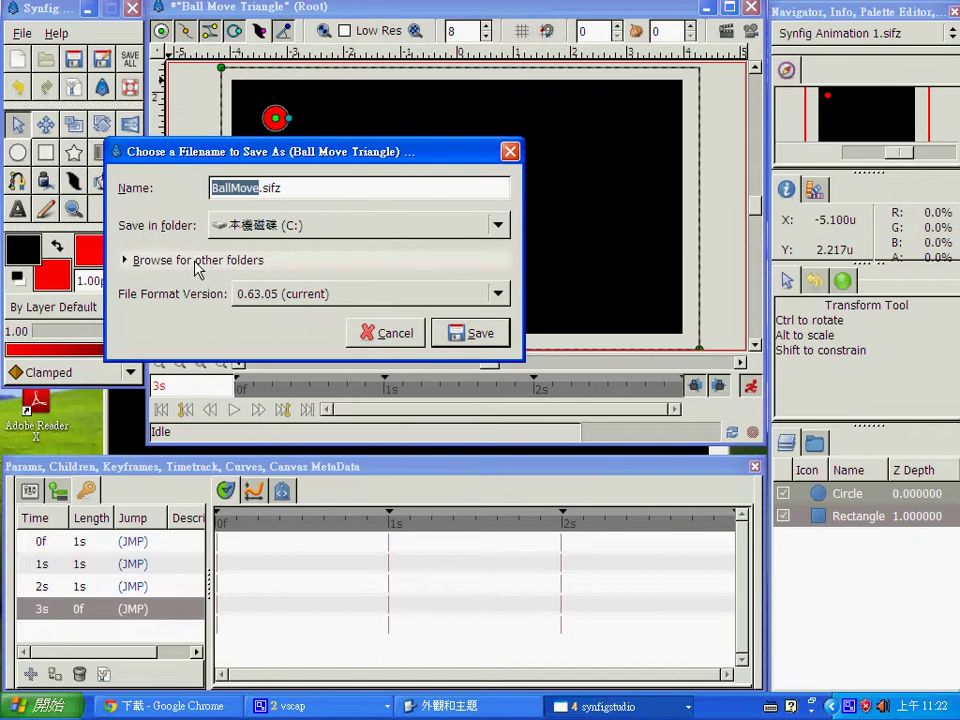
pyautogui.click(497, 225)
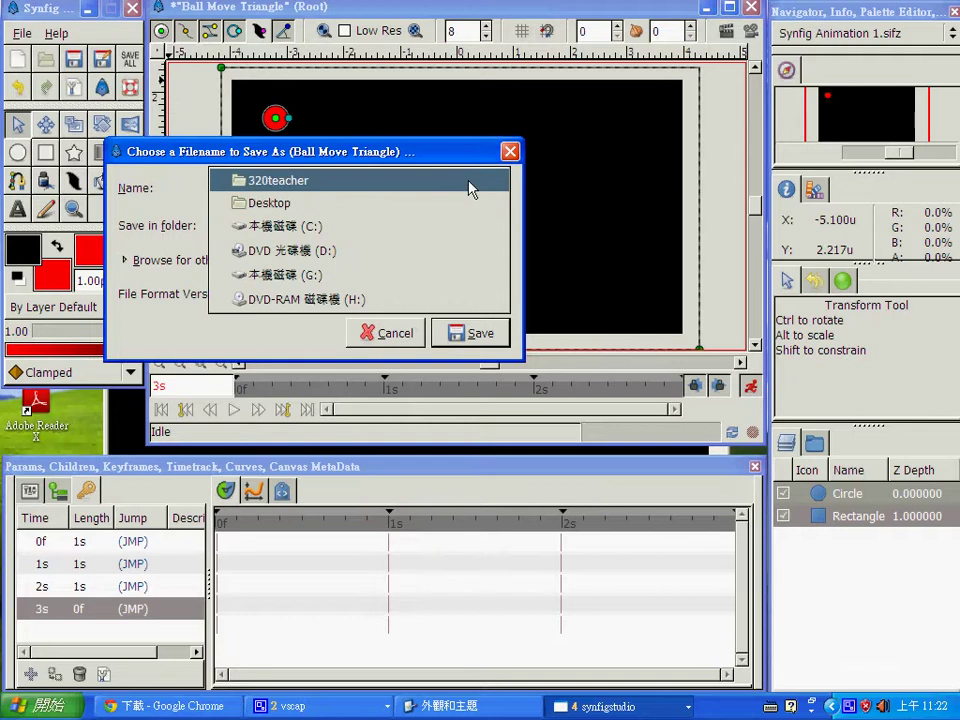
pyautogui.click(469, 202)
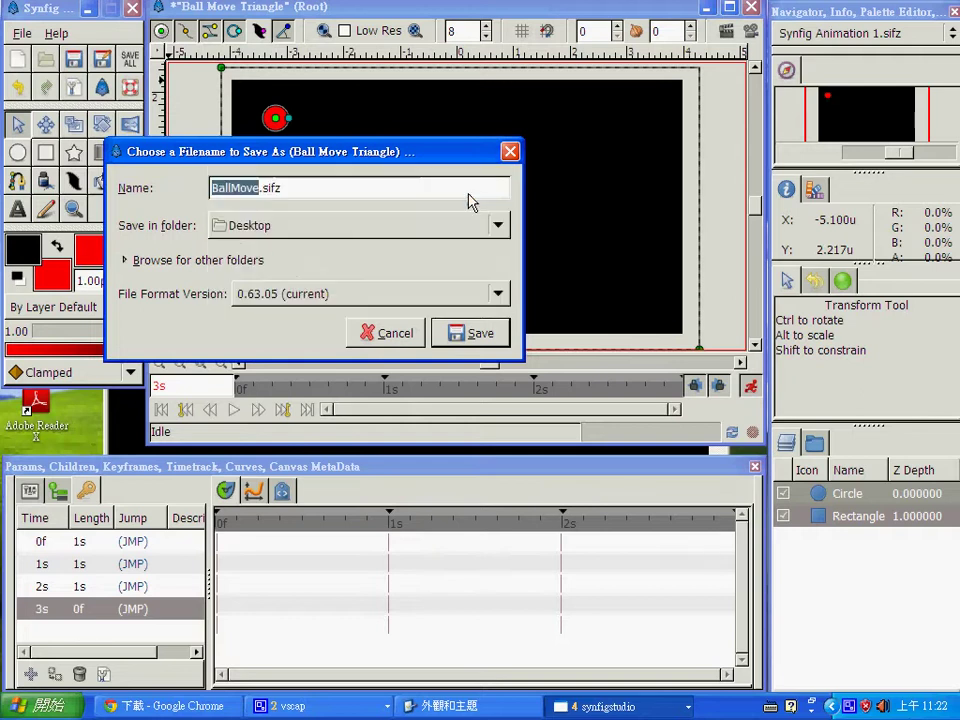
pyautogui.click(497, 227)
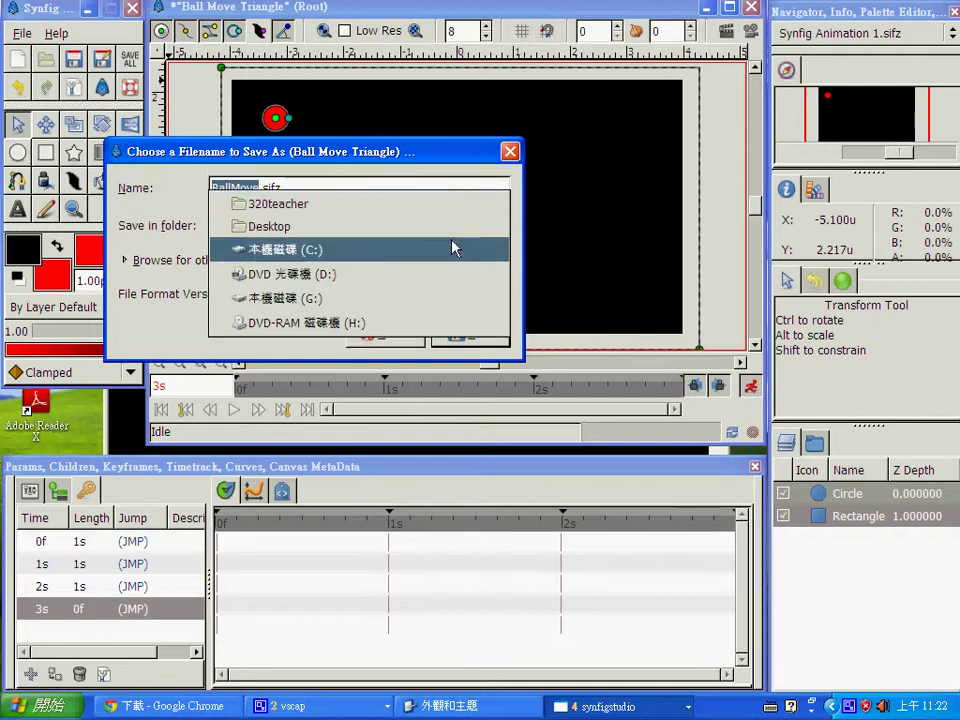
pyautogui.click(453, 247)
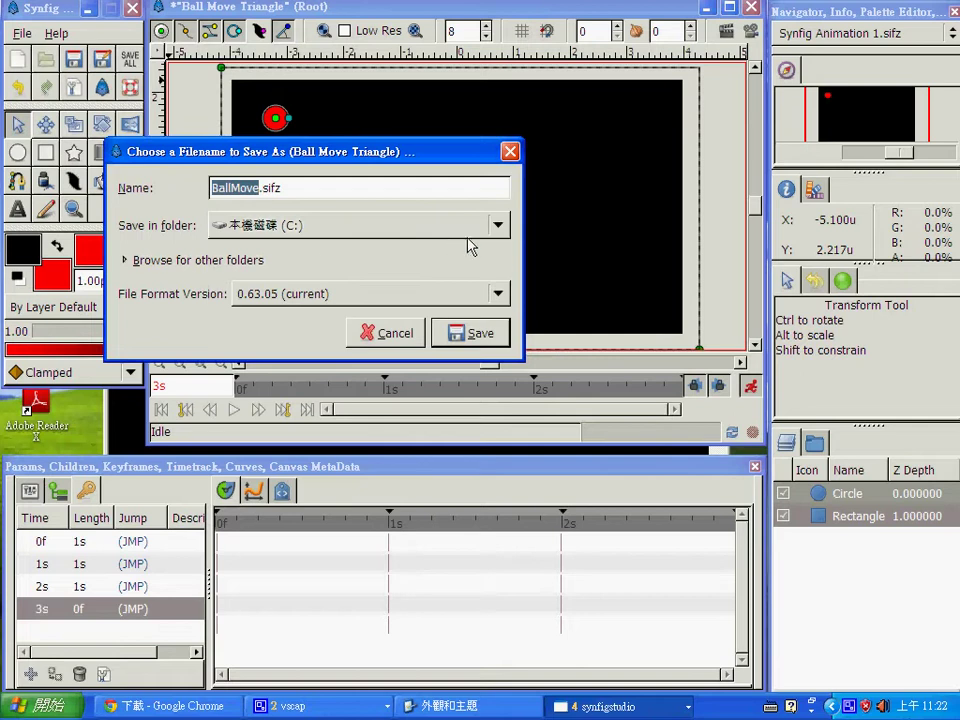
# Choose the G: drive as the save location and browse into its ccc102 folder.
pyautogui.click(424, 228)
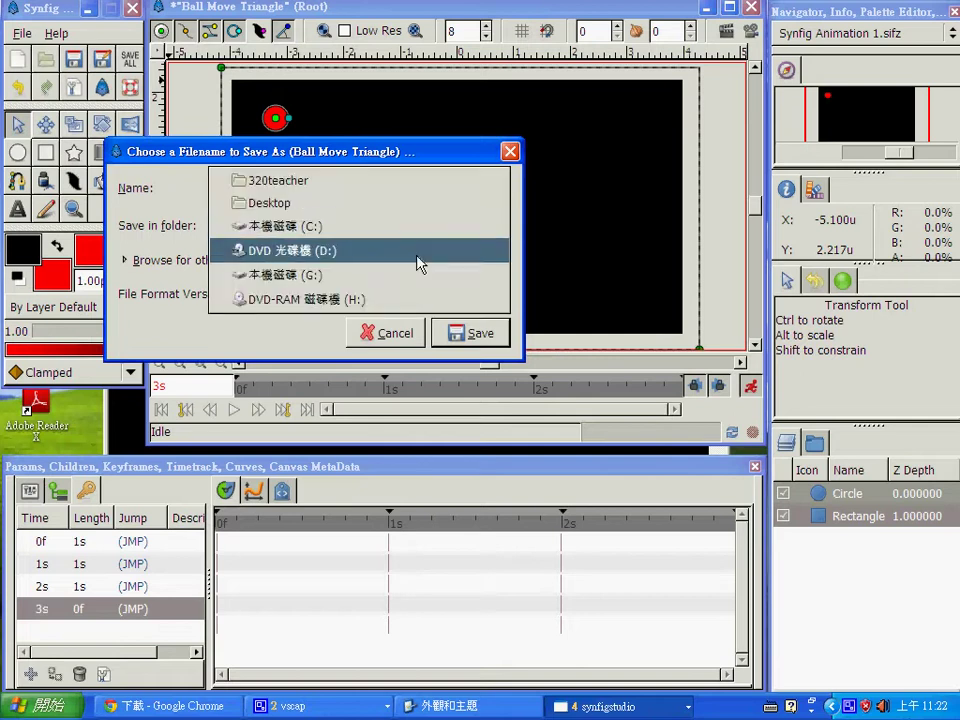
pyautogui.click(418, 275)
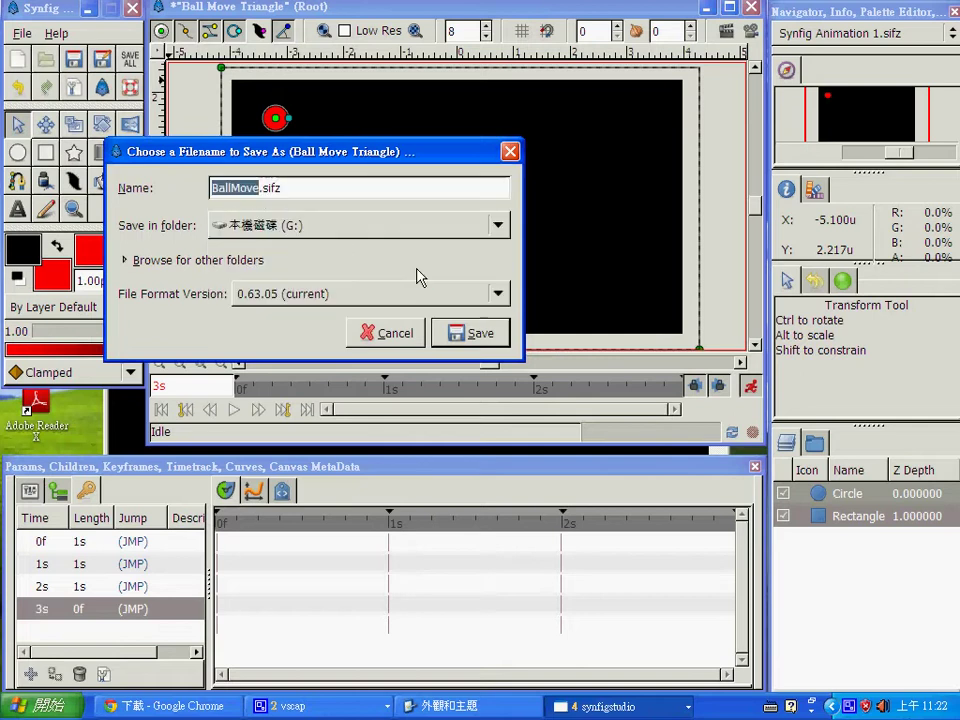
pyautogui.click(127, 262)
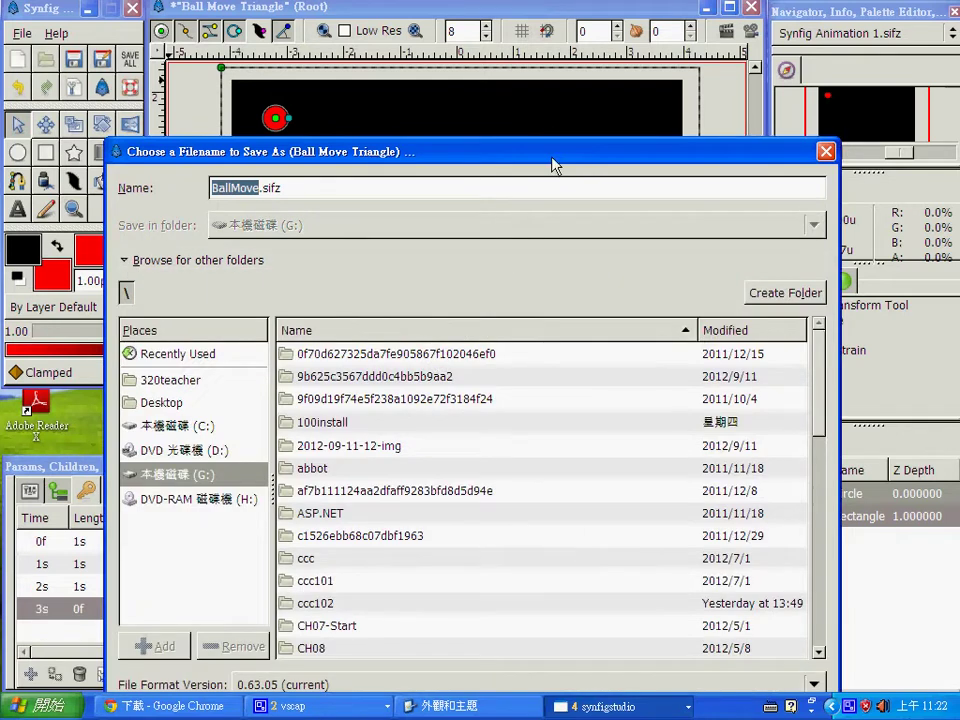
pyautogui.moveTo(553, 165); pyautogui.dragTo(553, 28)
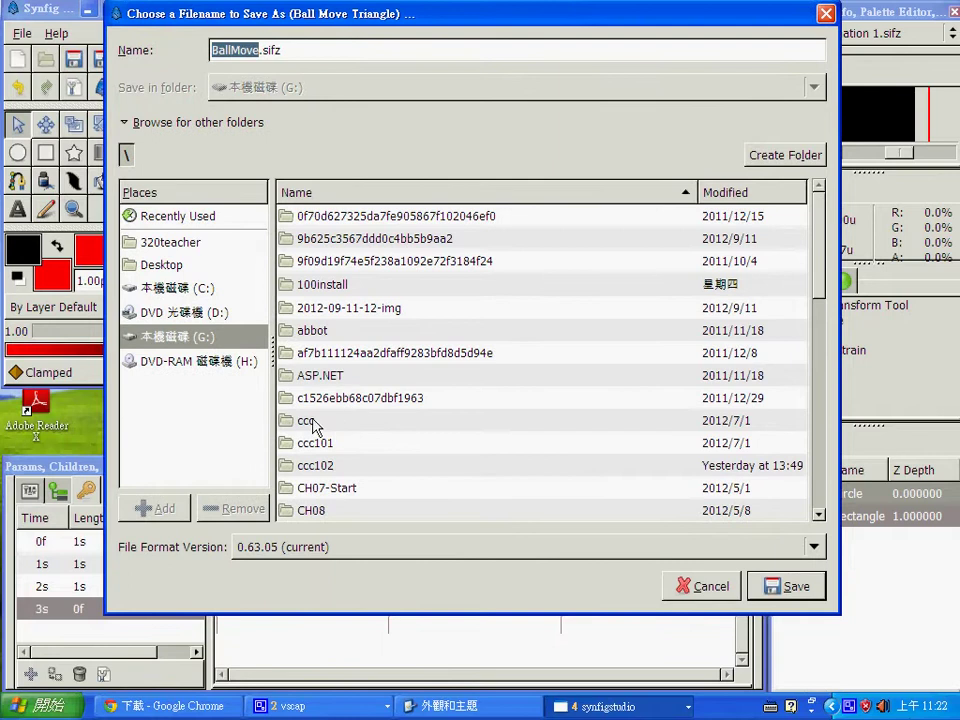
pyautogui.click(320, 468)
pyautogui.doubleClick(320, 468)
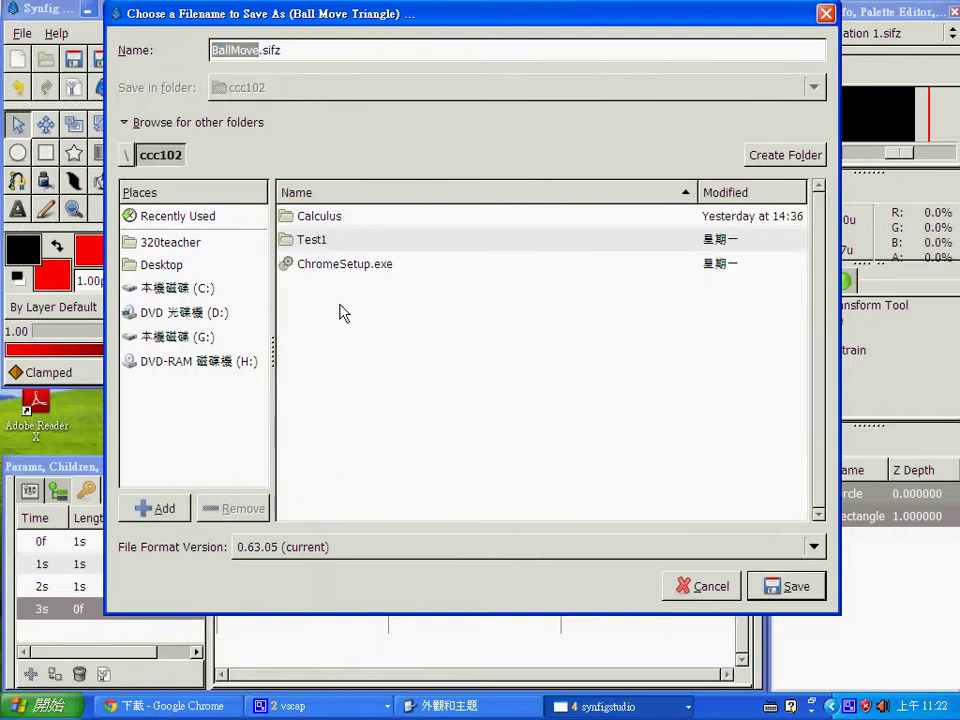
# Create a new folder named Synfig inside ccc102 as the save location.
pyautogui.rightClick(337, 341)
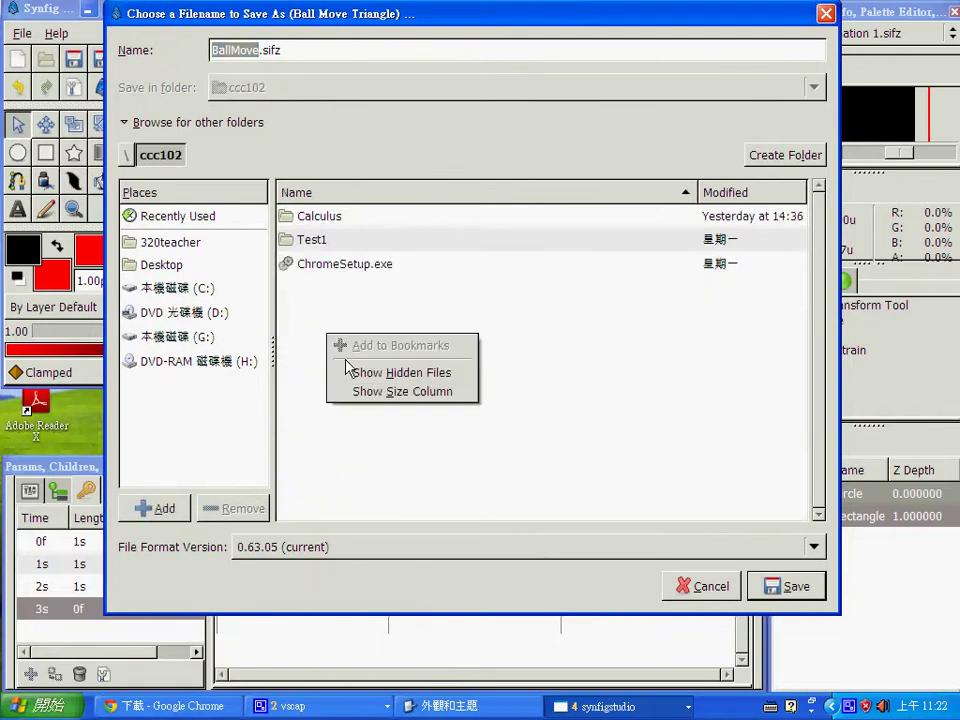
pyautogui.click(300, 349)
pyautogui.click(779, 157)
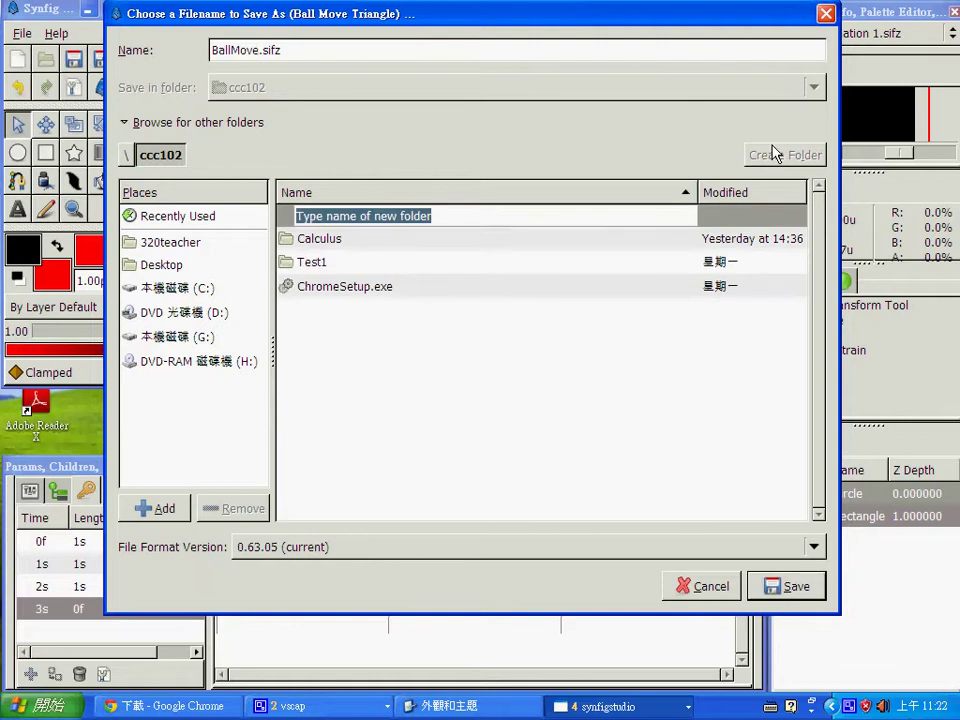
pyautogui.write('Synfig')
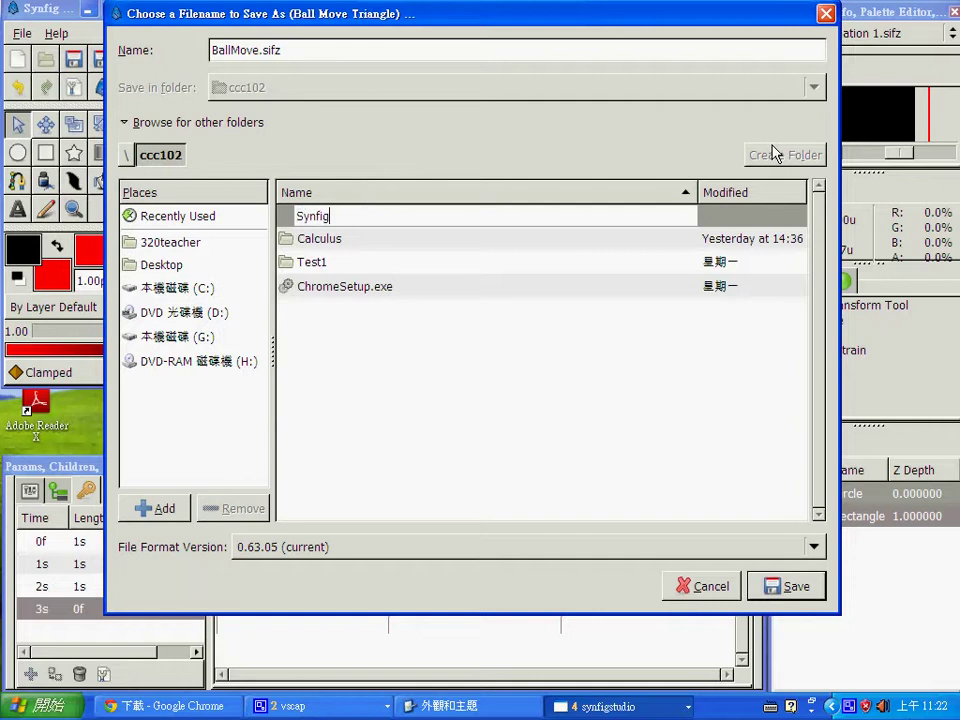
pyautogui.press('Return')
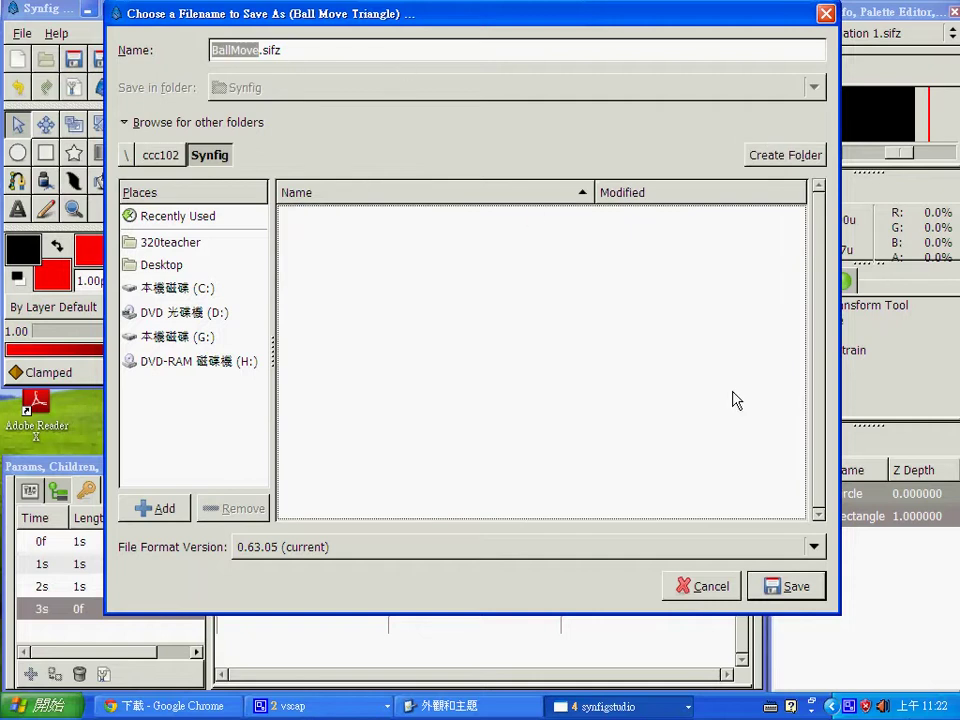
# Save BallMove.sifz in the Synfig folder and play the saved animation.
pyautogui.click(777, 589)
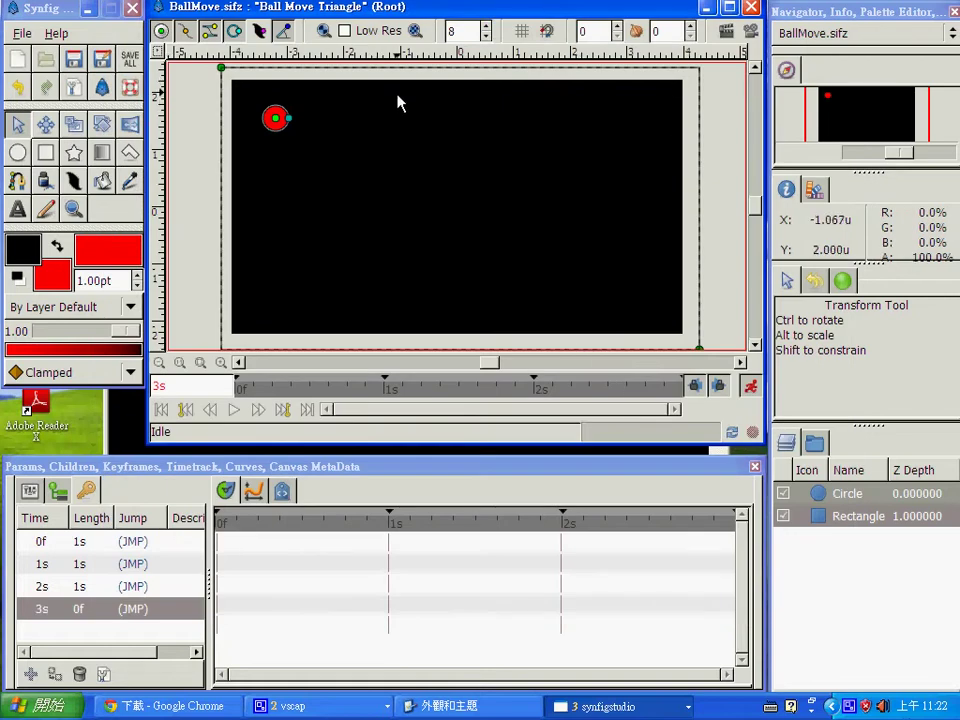
pyautogui.click(234, 410)
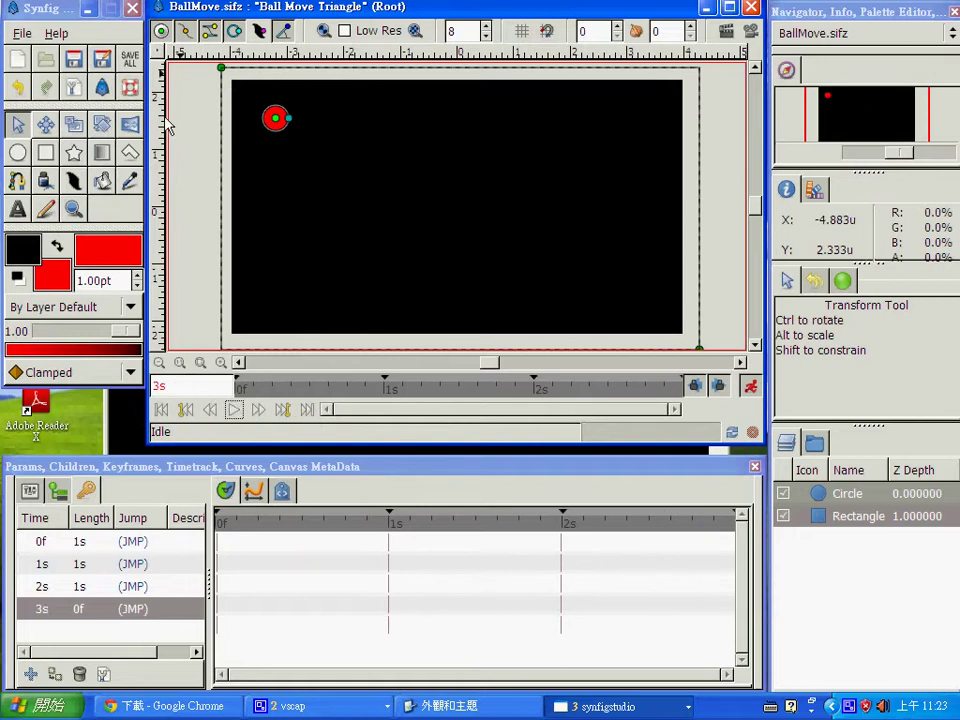
# Open the render settings for the animation and check the available target formats, keeping Auto.
pyautogui.click(162, 33)
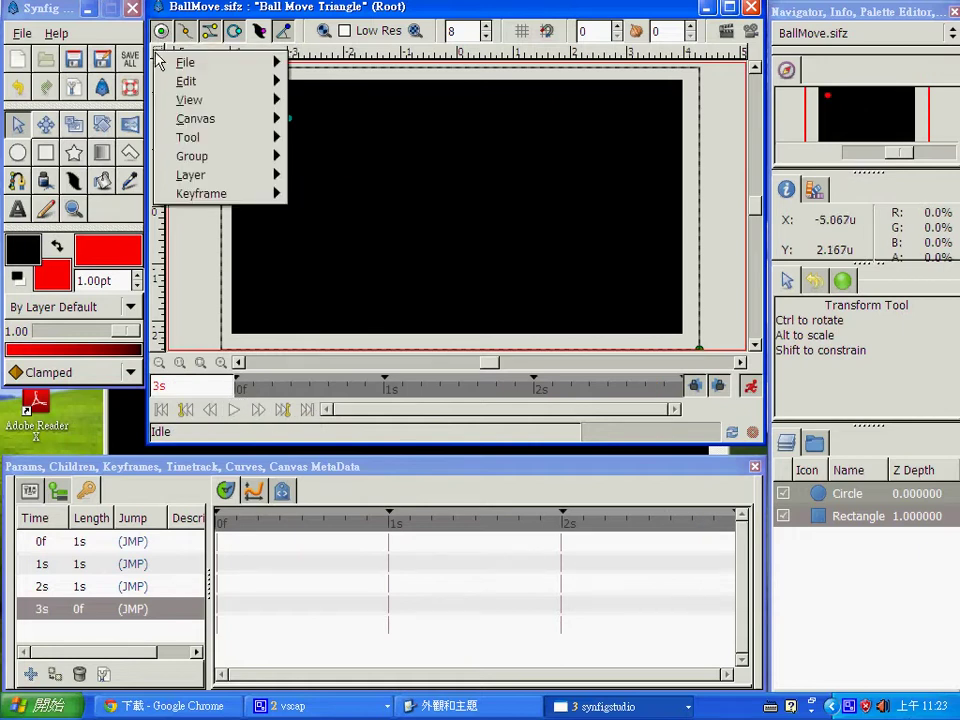
pyautogui.moveTo(209, 70)
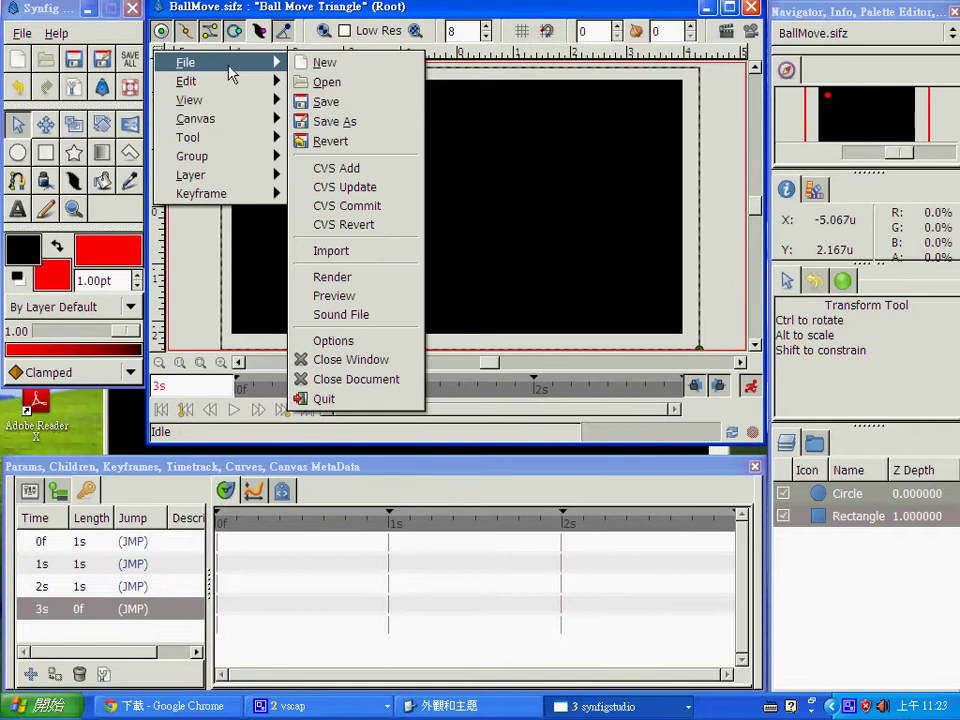
pyautogui.click(350, 280)
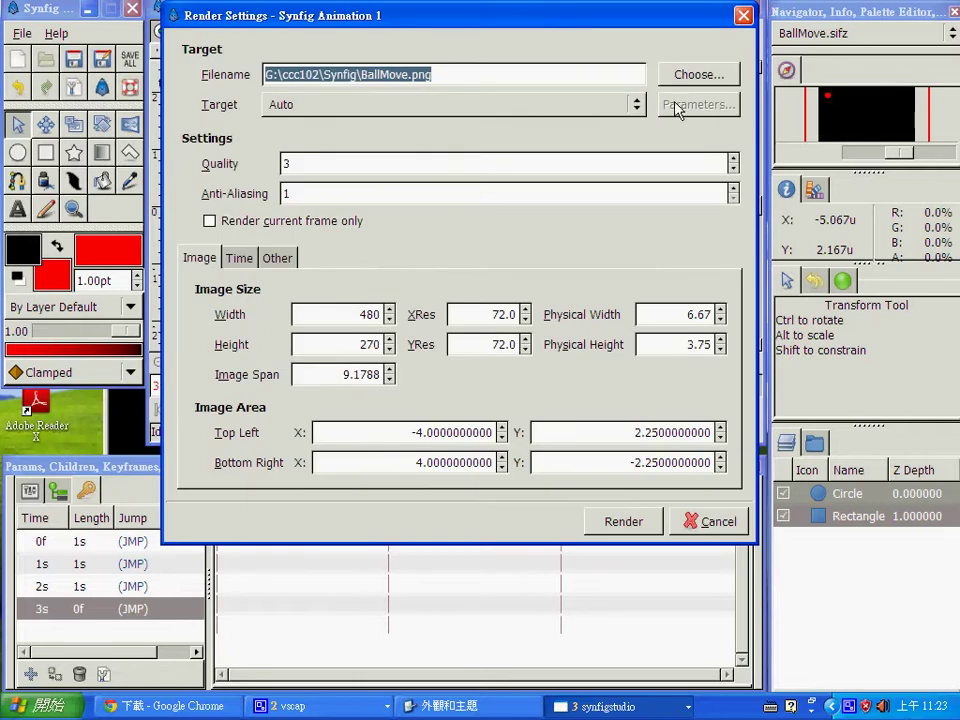
pyautogui.click(636, 106)
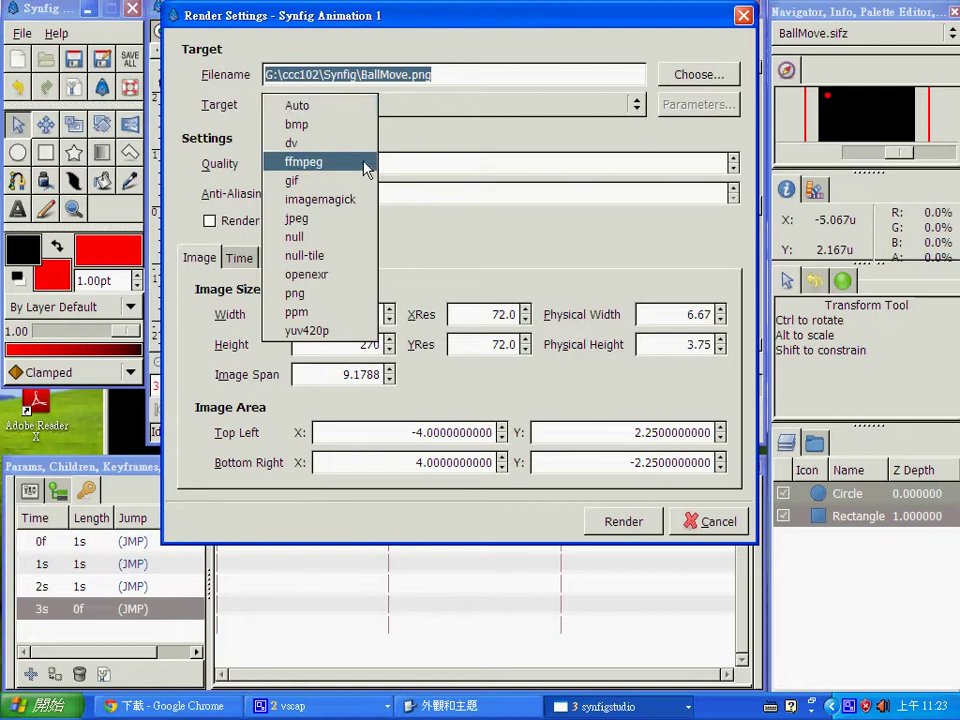
pyautogui.click(636, 102)
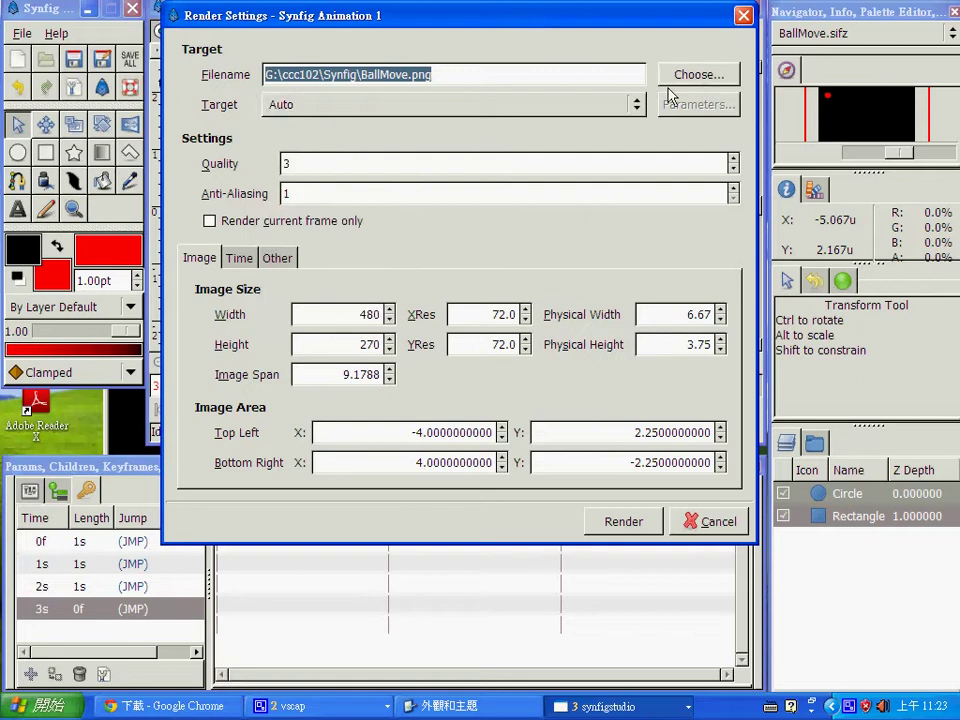
# Start choosing the render output file and browse to the ccc102\Synfig folder on the G: drive.
pyautogui.tripleClick(356, 80)
pyautogui.click(722, 77)
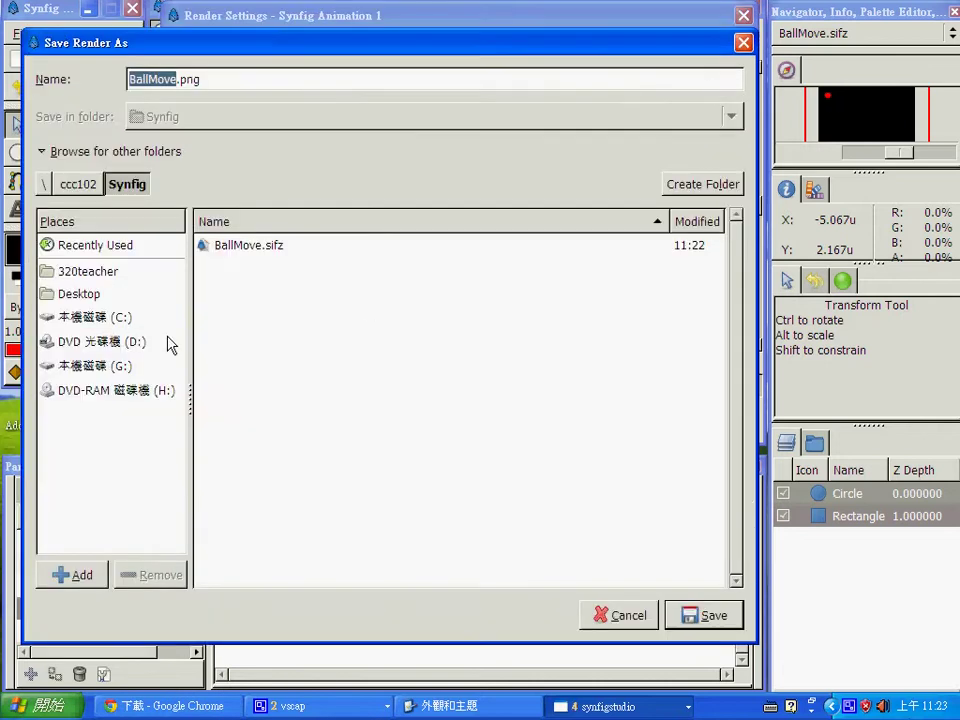
pyautogui.click(100, 318)
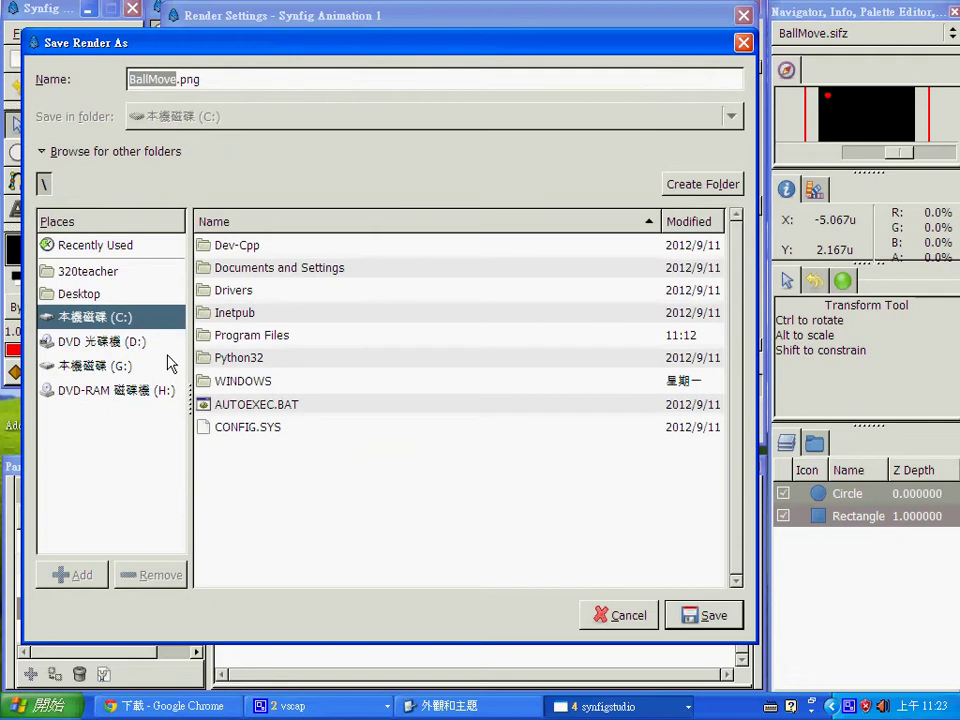
pyautogui.click(120, 365)
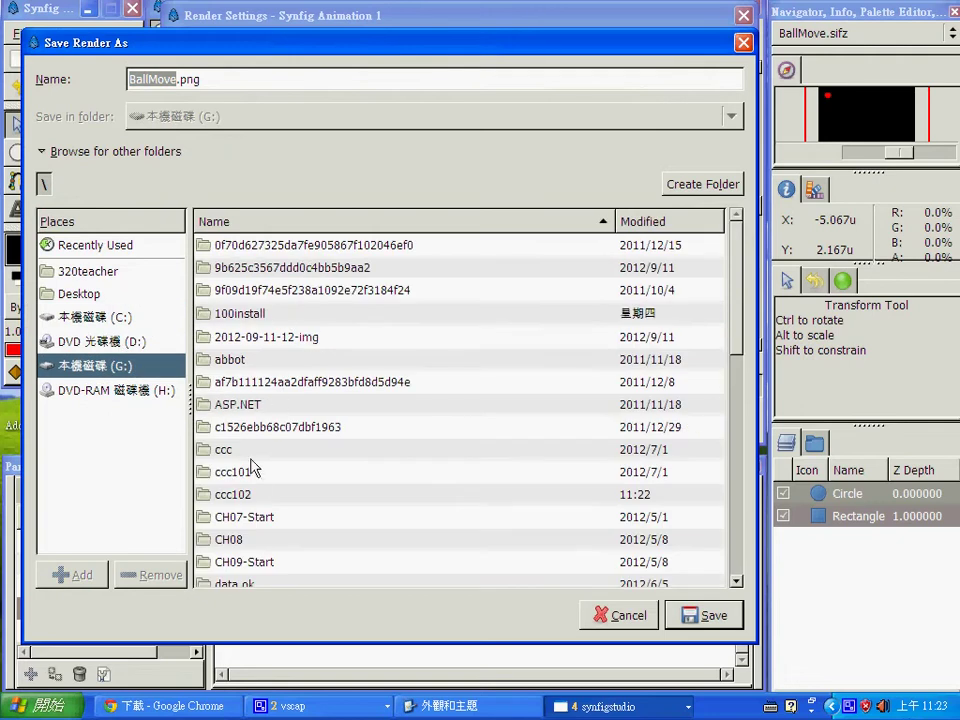
pyautogui.doubleClick(250, 496)
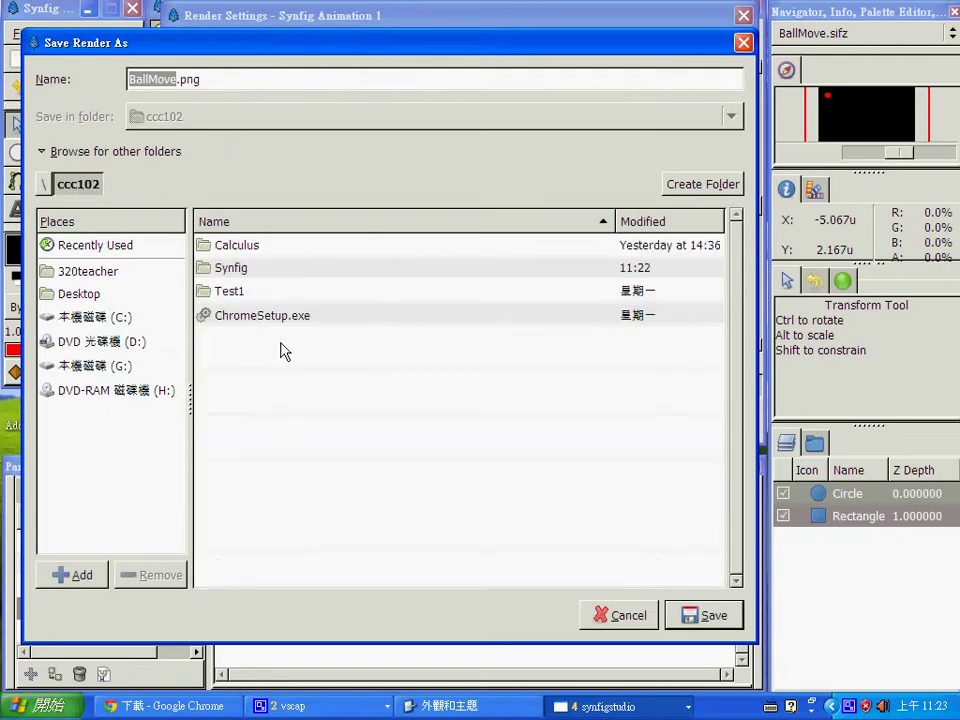
pyautogui.doubleClick(255, 270)
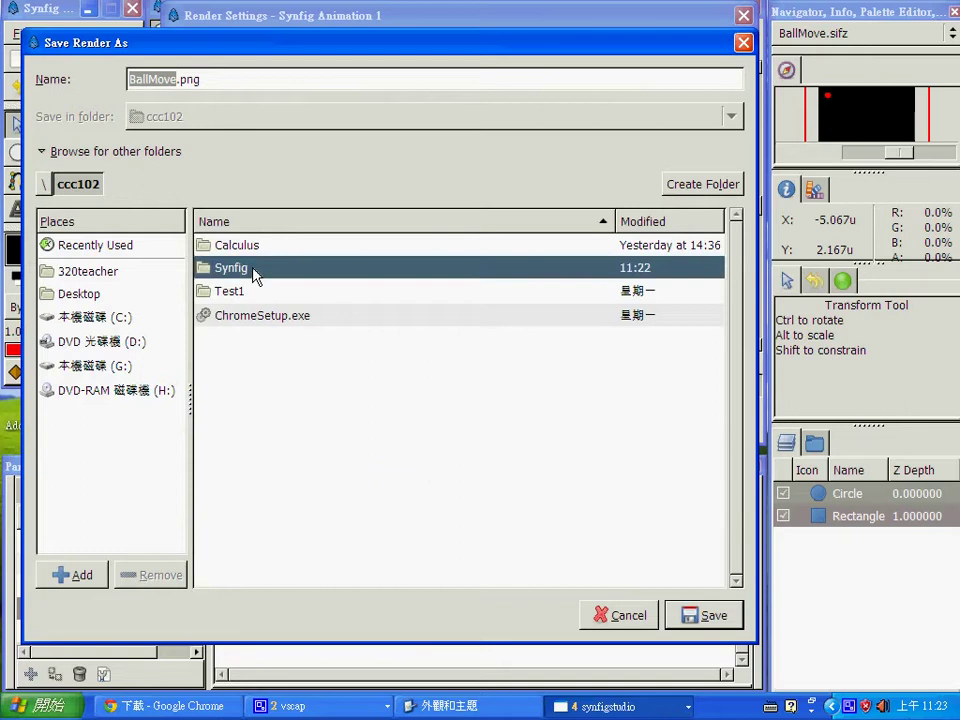
# Create a folder named BallMoveMovie inside Synfig and set the render output to BallMove.png in it.
pyautogui.click(704, 186)
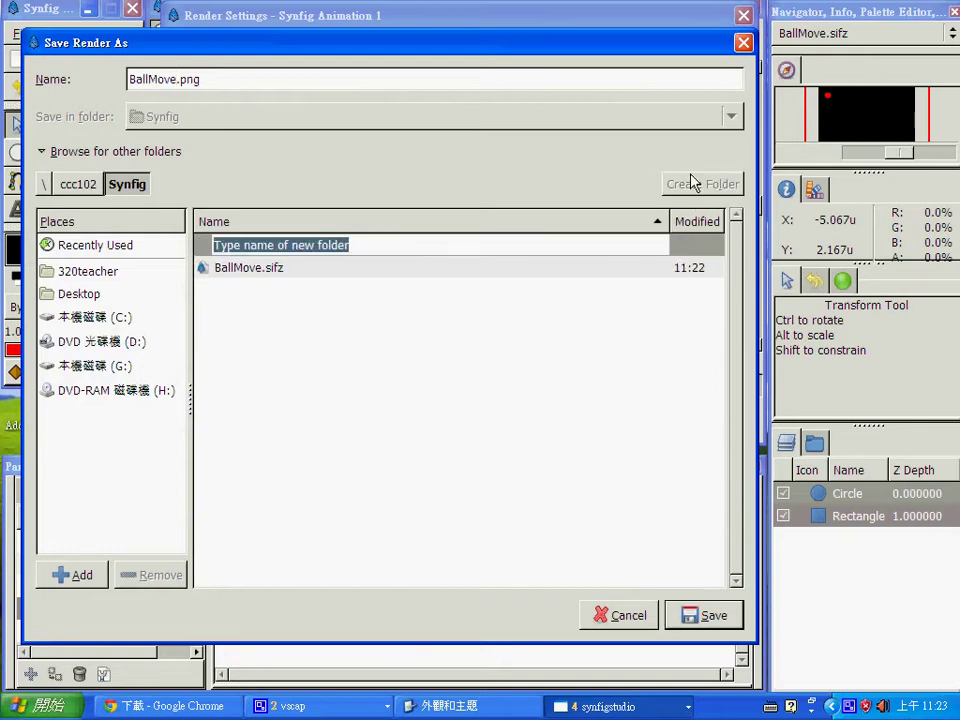
pyautogui.write('BallMoveMo')
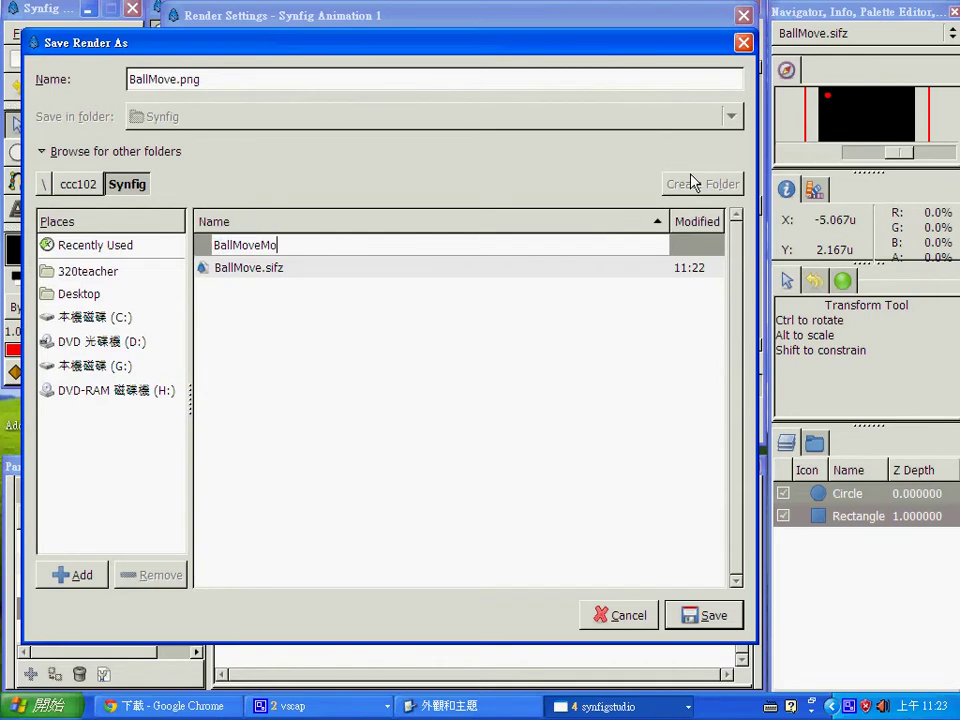
pyautogui.write('vie')
pyautogui.press('Return')
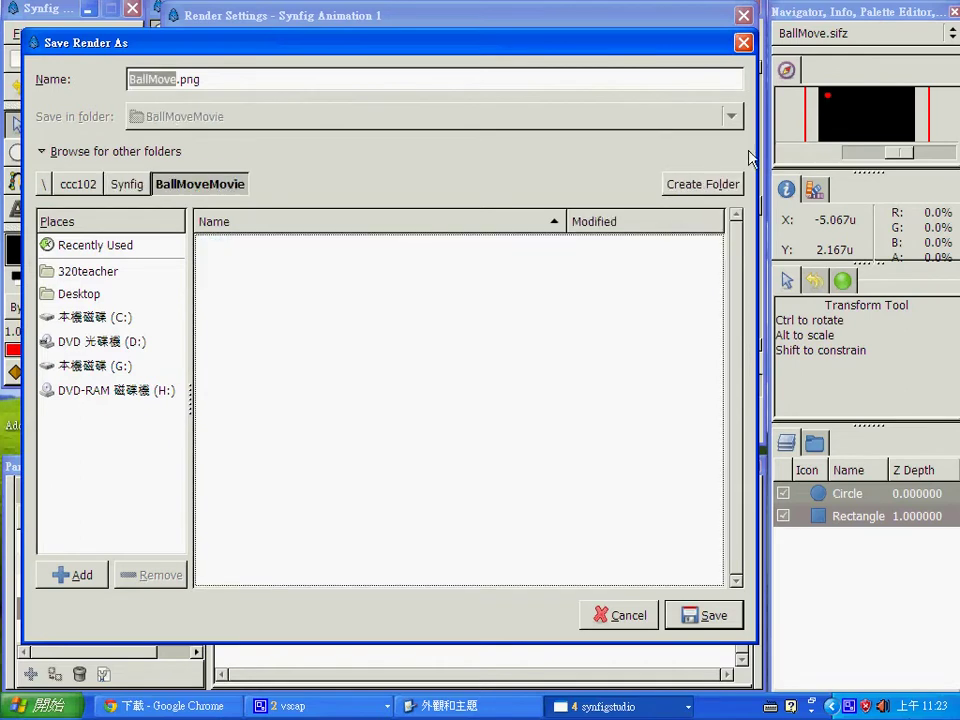
pyautogui.click(689, 616)
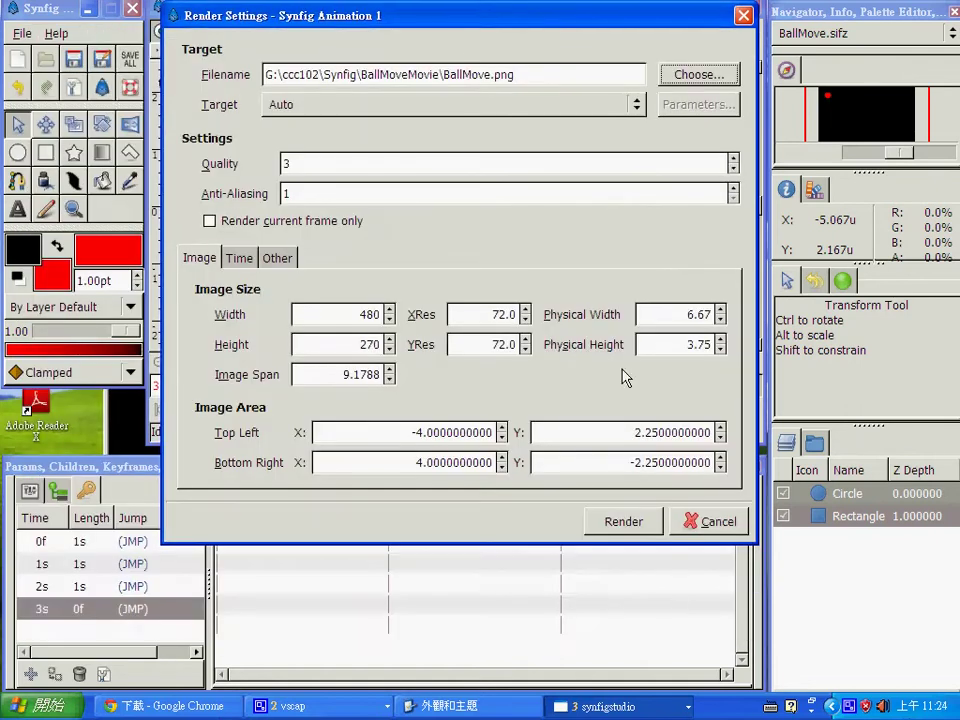
# Render the animation as PNG images, keeping quality 3 and anti-aliasing 1.
pyautogui.click(345, 165)
pyautogui.click(349, 195)
pyautogui.click(632, 525)
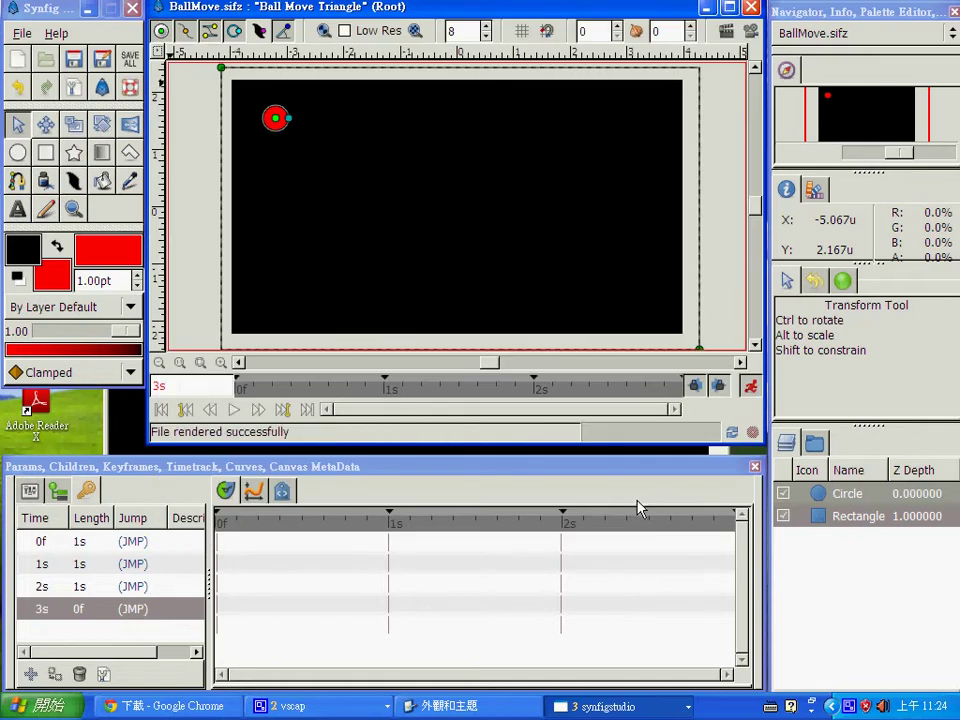
# Open G:\ccc102\Synfig\BallMoveMovie in the Windows file explorer and look through the rendered frame images.
pyautogui.click(48, 708)
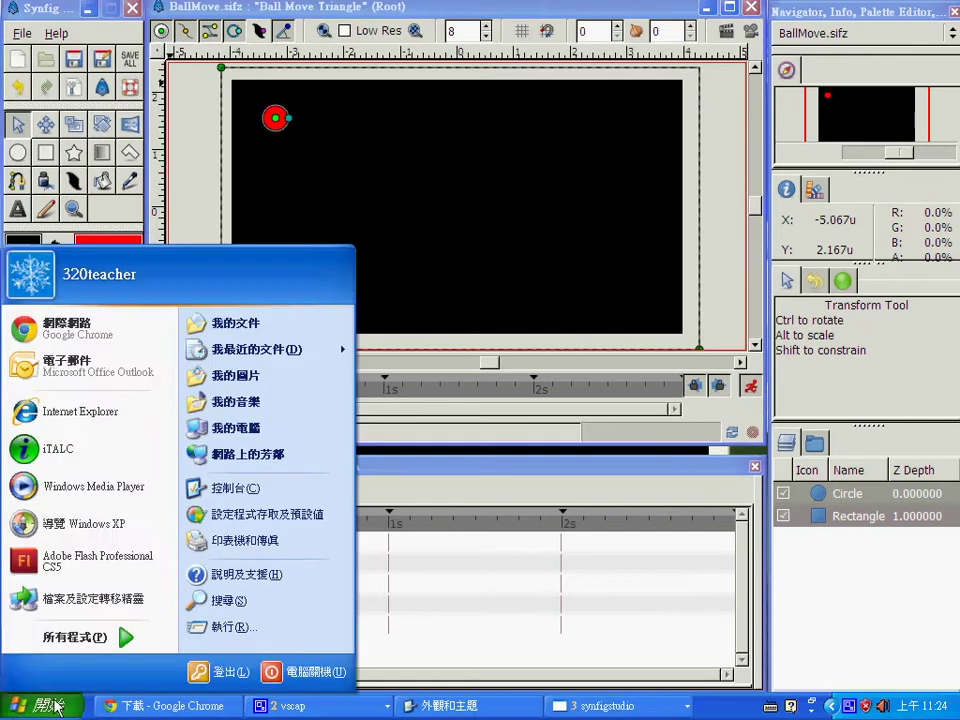
pyautogui.click(321, 427)
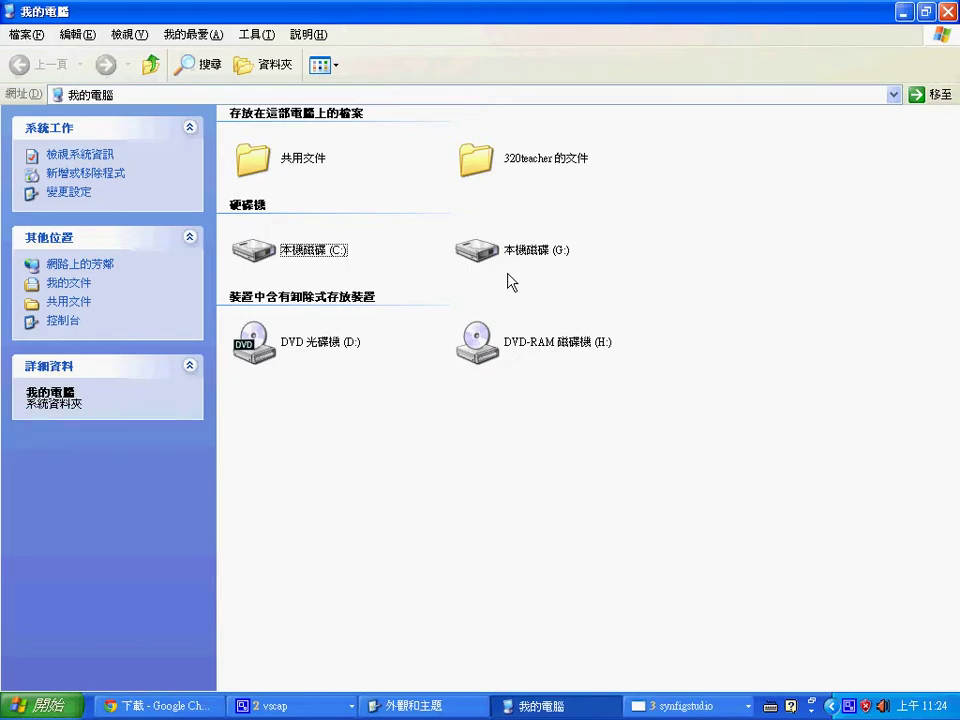
pyautogui.click(487, 256)
pyautogui.doubleClick(487, 256)
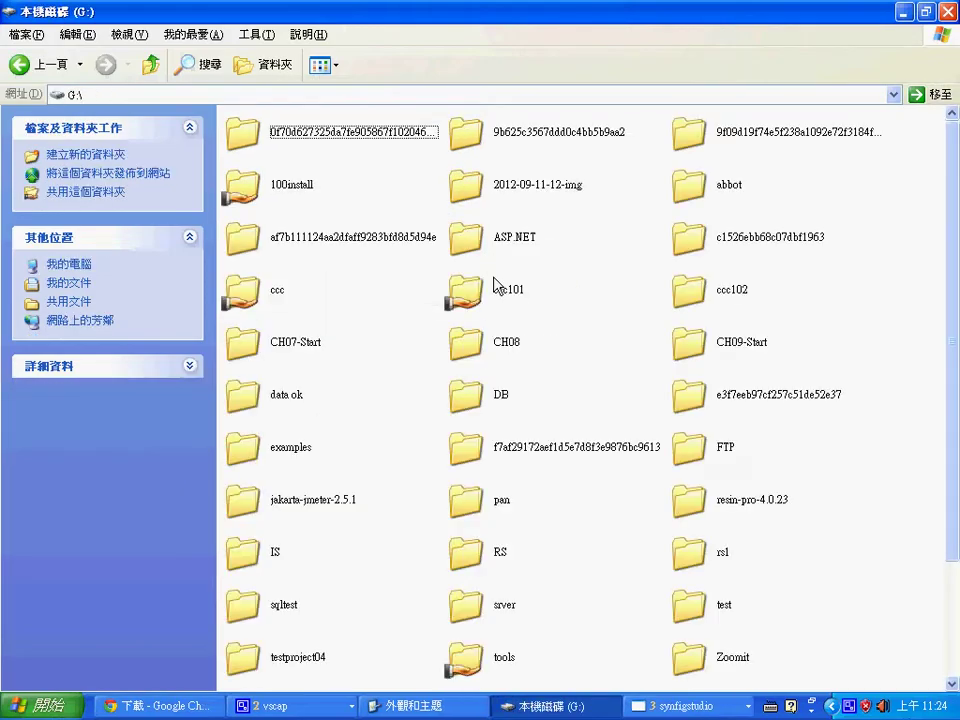
pyautogui.doubleClick(712, 298)
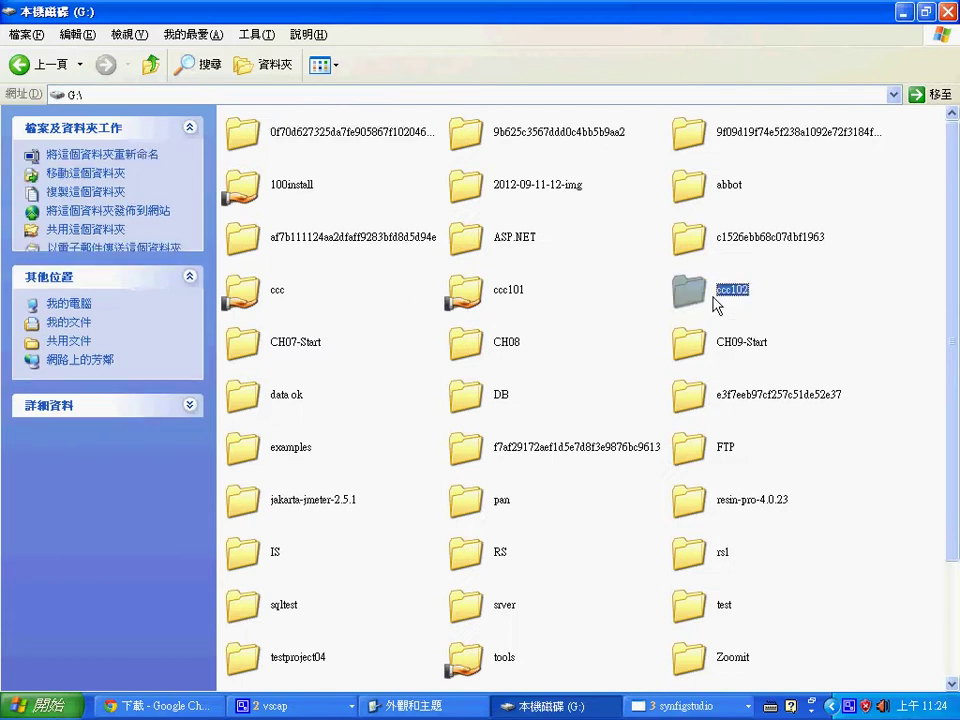
pyautogui.doubleClick(503, 143)
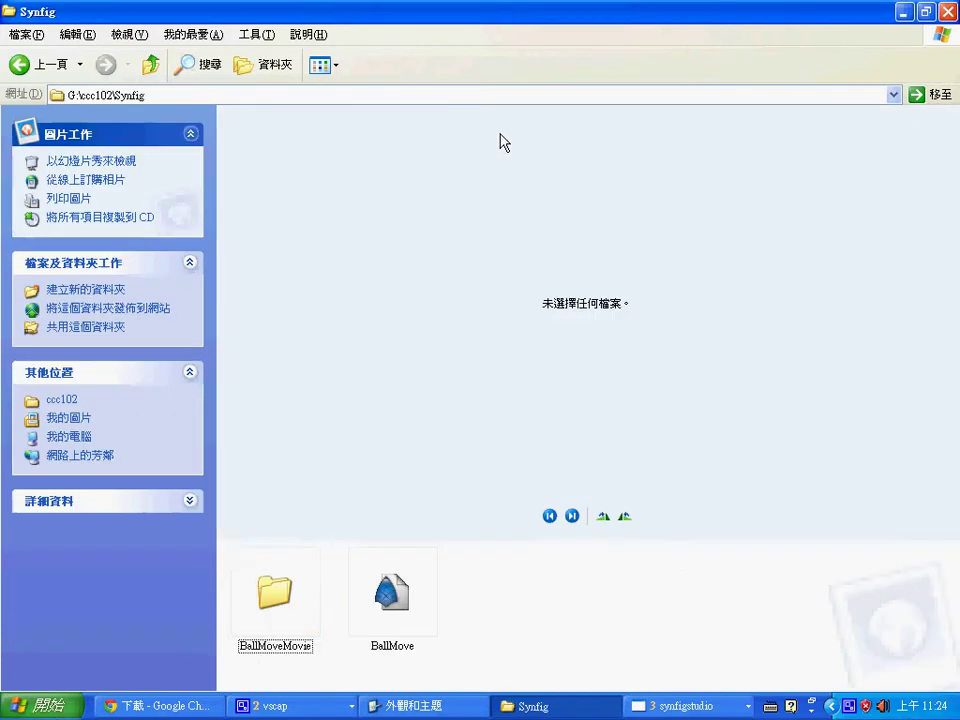
pyautogui.doubleClick(285, 604)
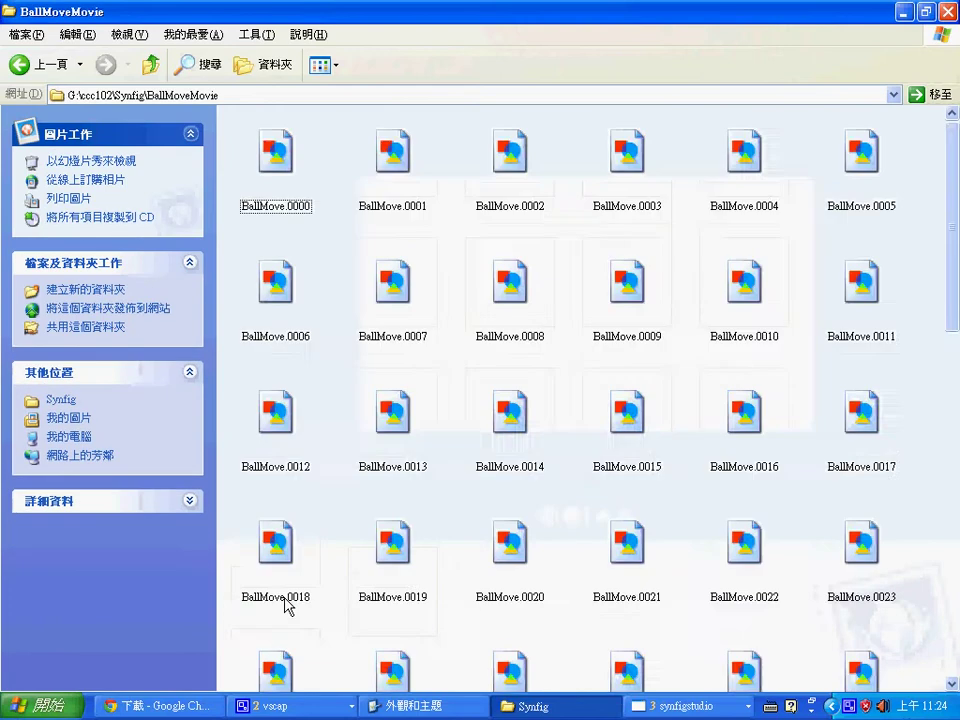
pyautogui.scroll(-1, 957, 240)
pyautogui.moveTo(957, 240); pyautogui.dragTo(957, 152)
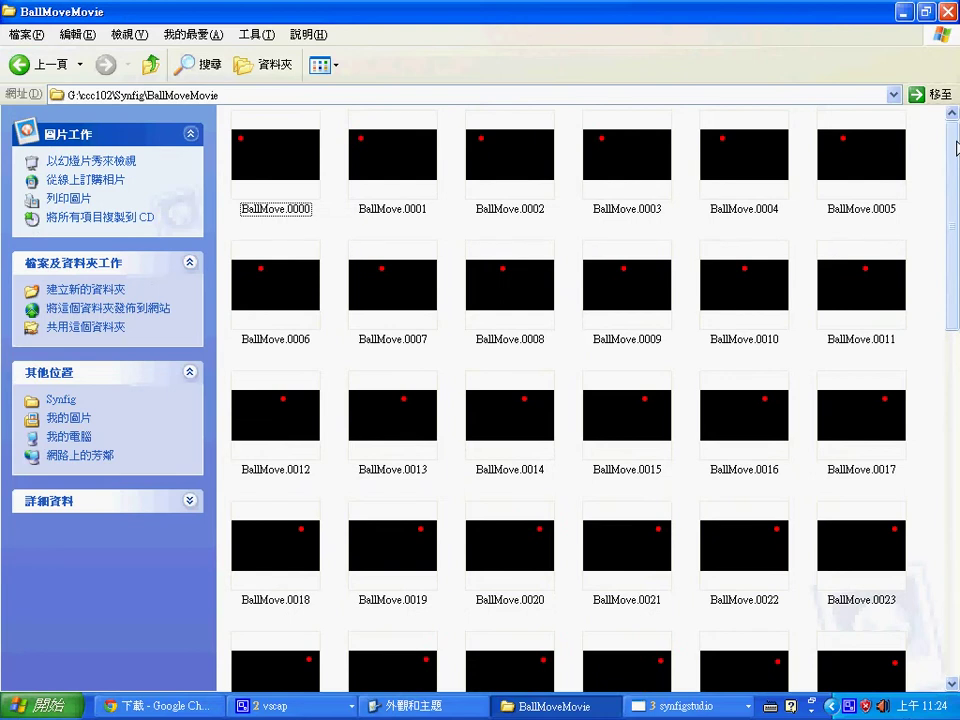
pyautogui.moveTo(956, 145); pyautogui.dragTo(957, 222)
# Switch back to Synfig Studio and bring its toolbox, console and BallMove.sifz canvas windows to the front.
pyautogui.click(690, 705)
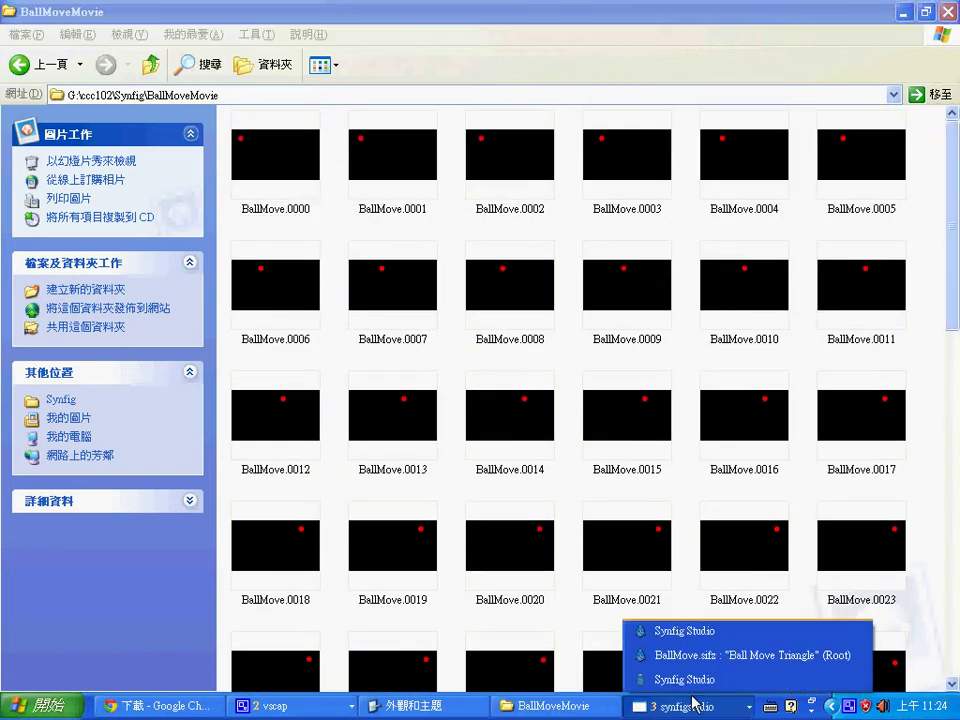
pyautogui.click(703, 633)
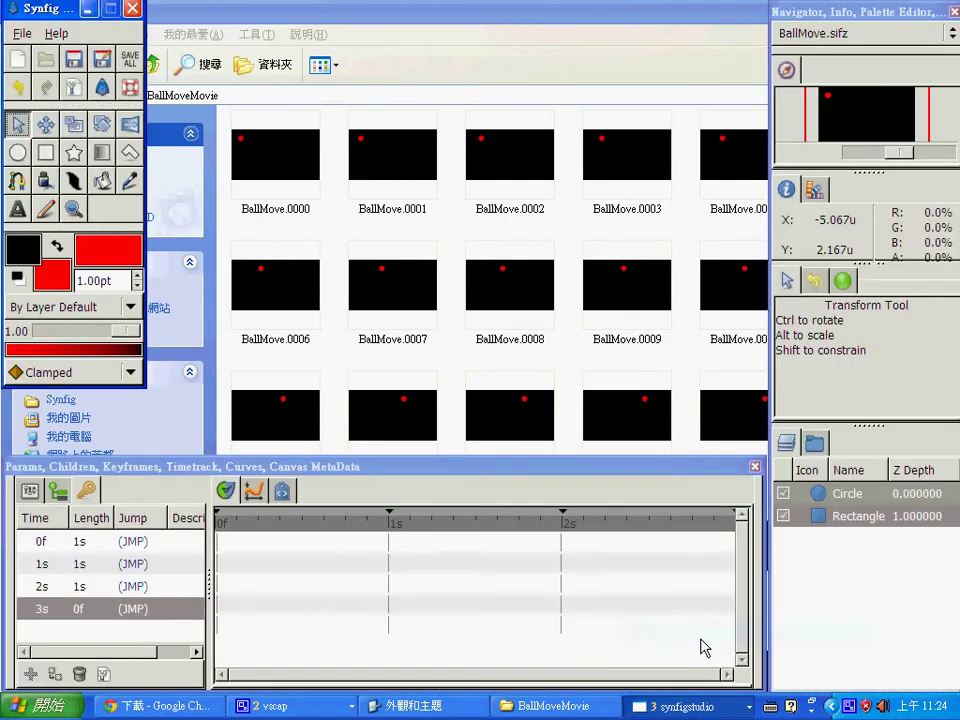
pyautogui.click(690, 705)
pyautogui.click(700, 678)
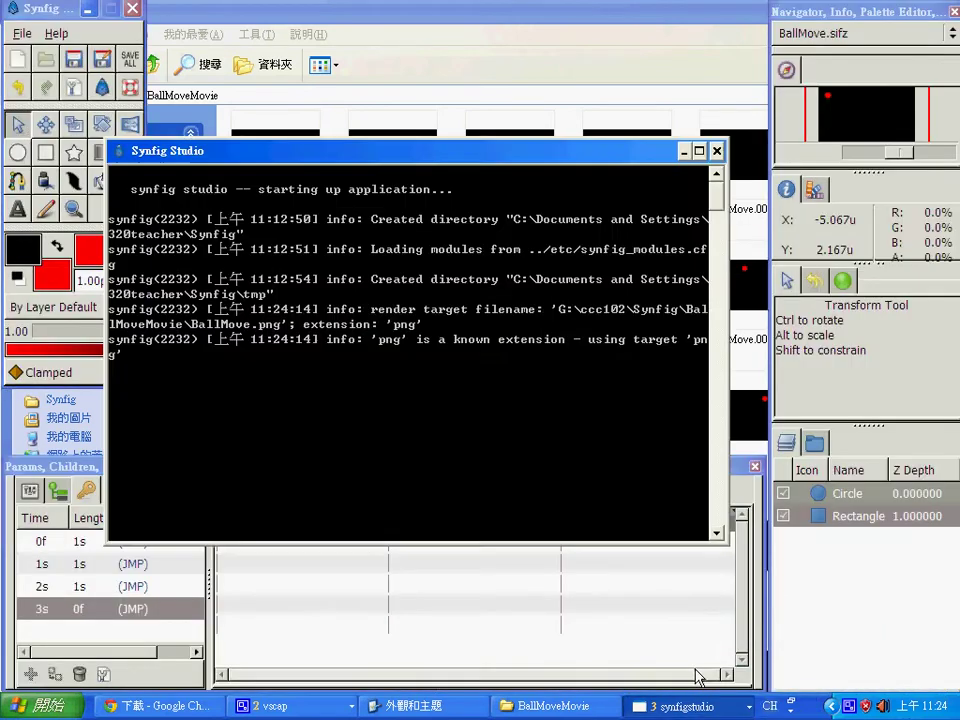
pyautogui.click(690, 705)
pyautogui.click(690, 653)
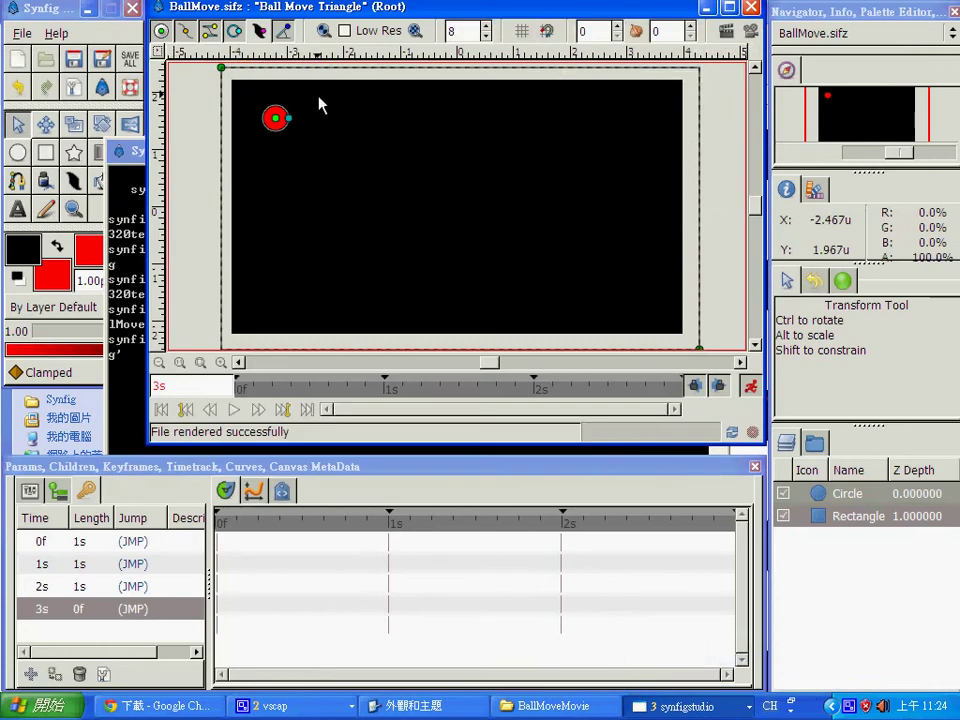
# Open the render settings for BallMove.sifz and set the render target to ffmpeg.
pyautogui.click(158, 50)
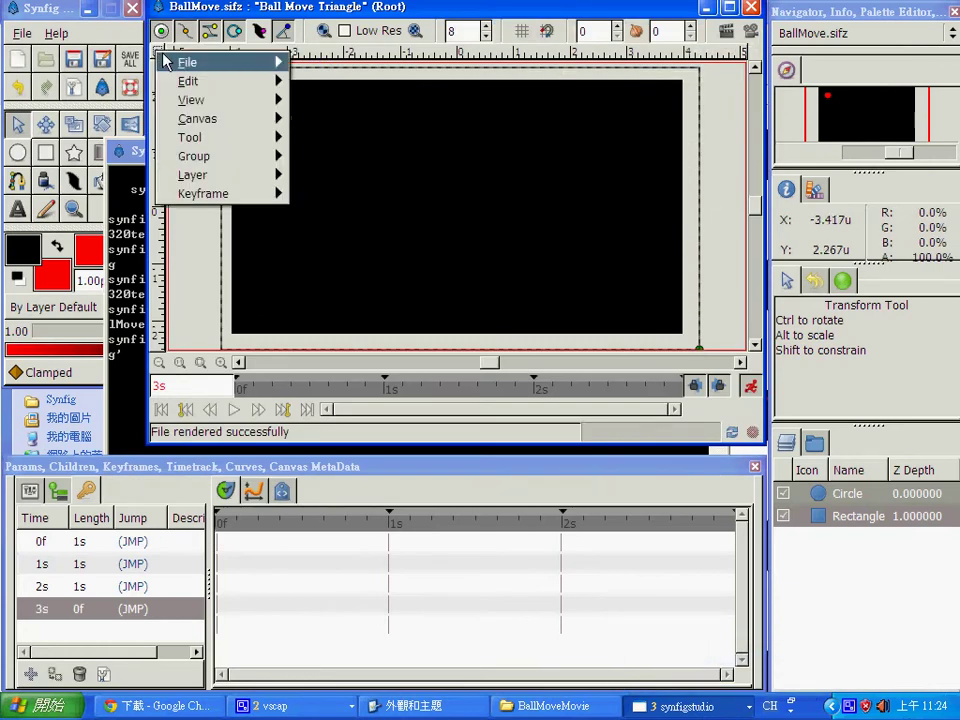
pyautogui.moveTo(199, 84)
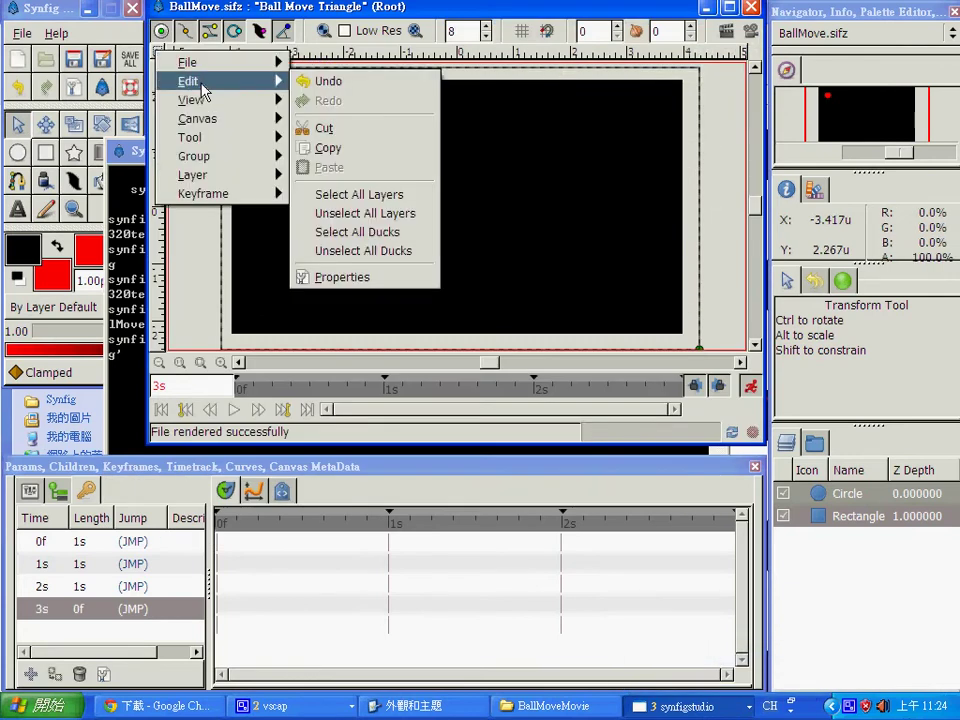
pyautogui.moveTo(200, 62)
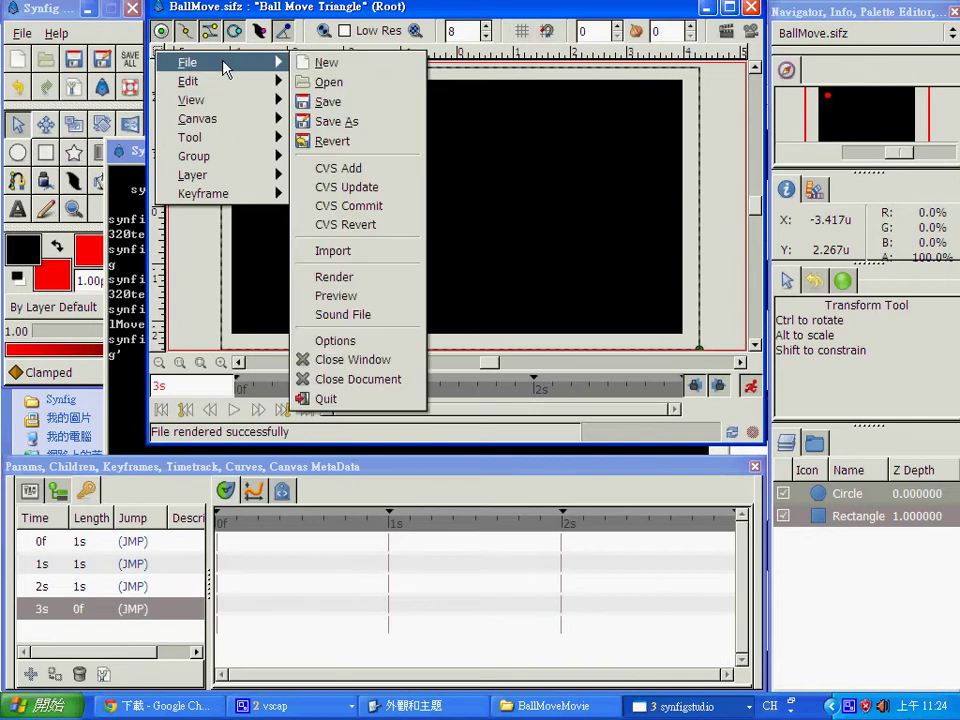
pyautogui.click(392, 279)
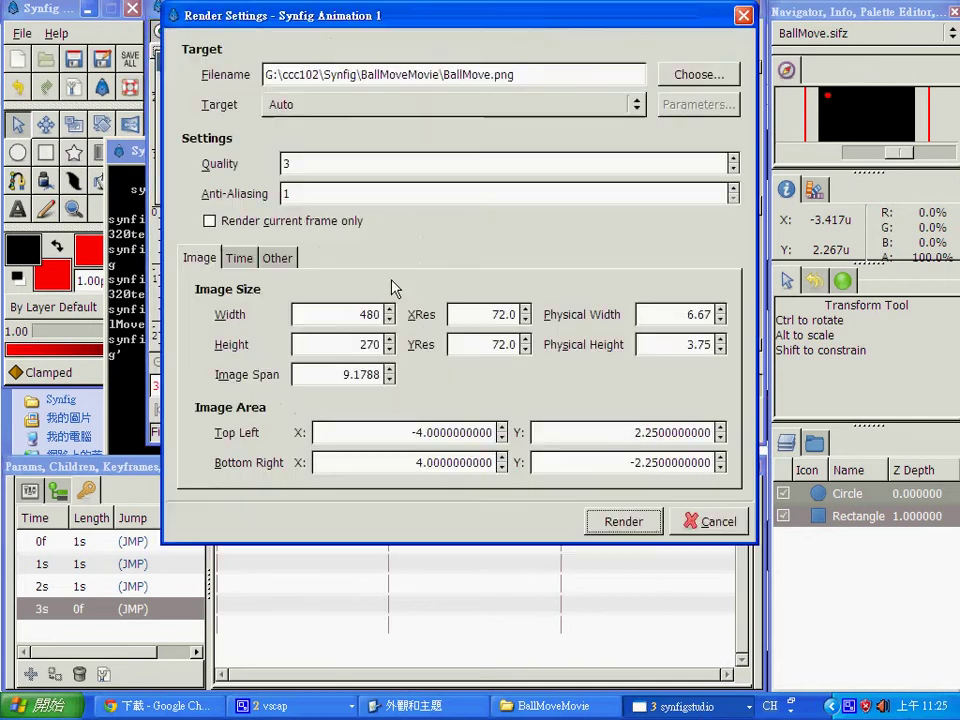
pyautogui.click(639, 107)
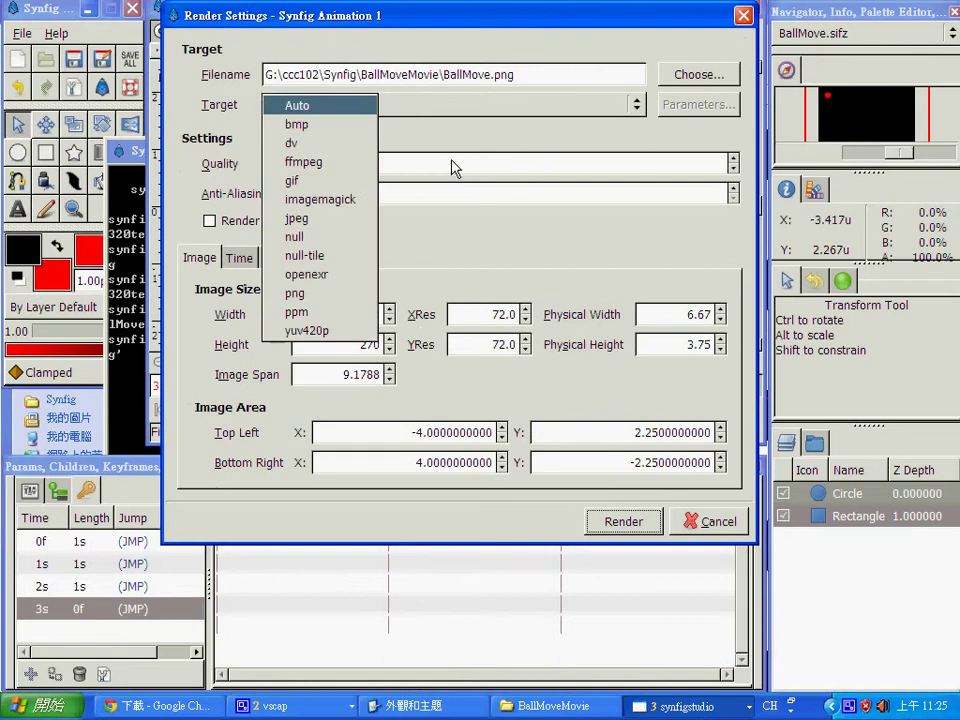
pyautogui.click(351, 166)
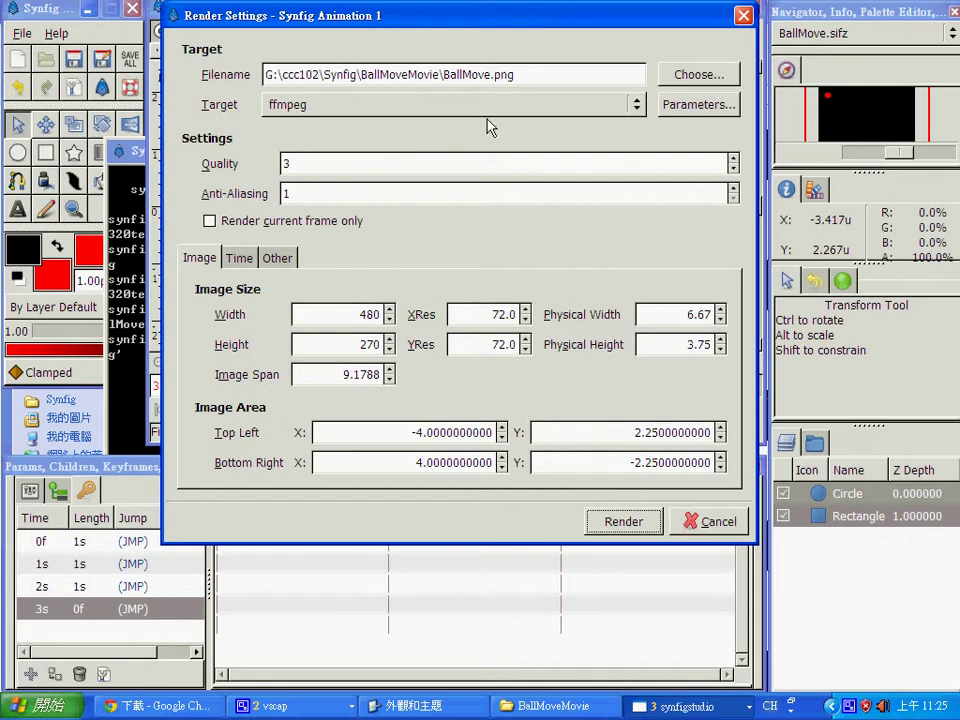
# Change the output file name to BallMove.mpg in the BallMoveMovie folder and render the animation.
pyautogui.click(537, 80)
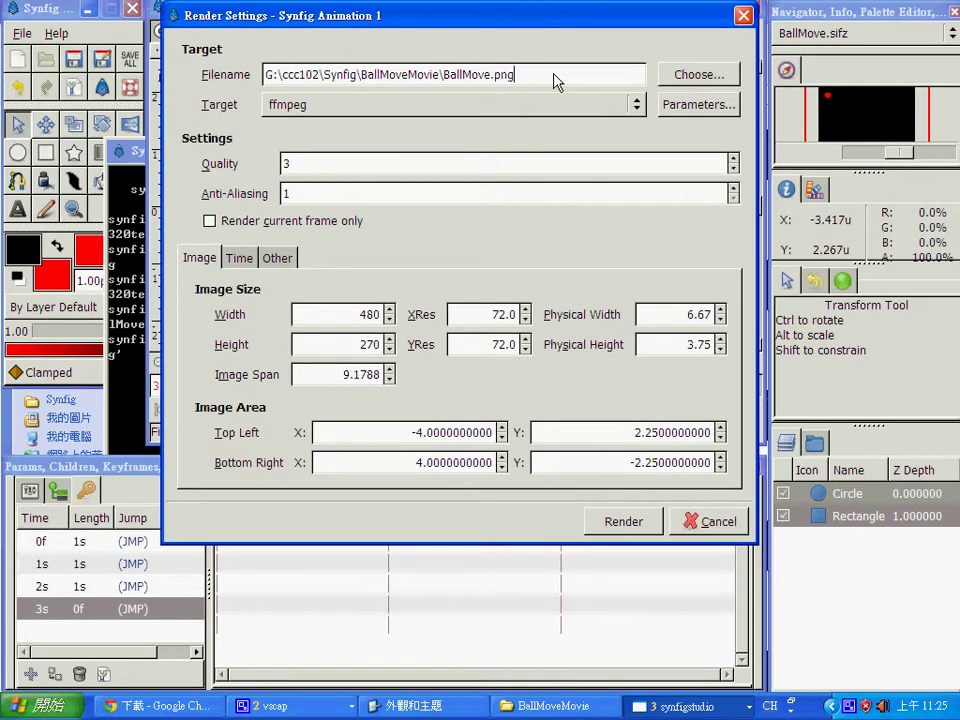
pyautogui.press('BackSpace')
pyautogui.press('BackSpace')
pyautogui.press('BackSpace')
pyautogui.click(626, 522)
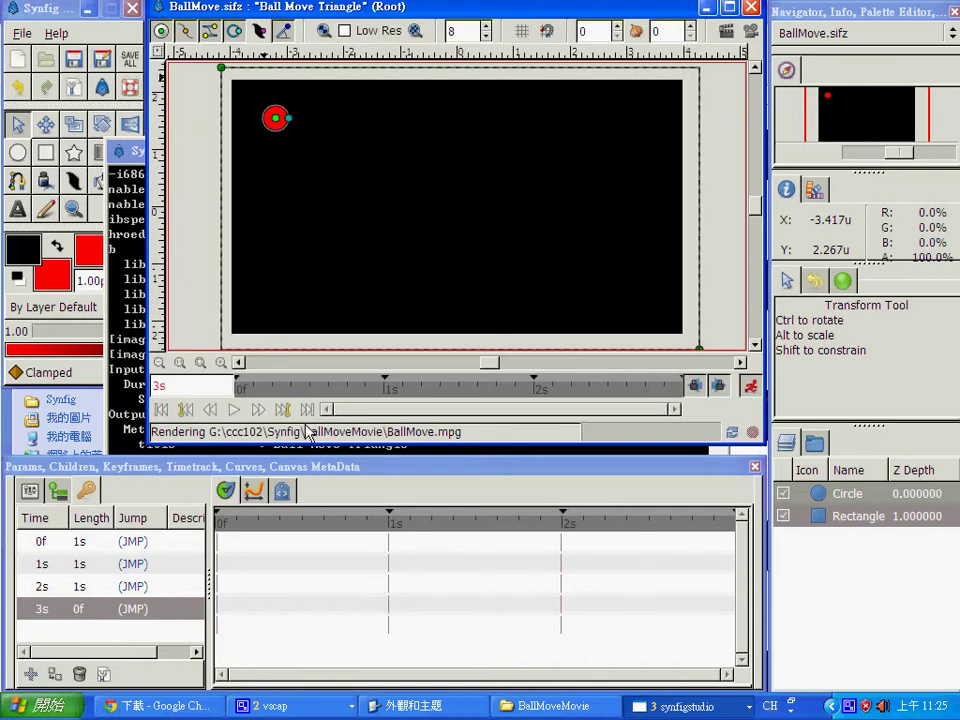
# Check the ffmpeg output in the console and locate the BallMove MPEG file in the BallMoveMovie explorer folder.
pyautogui.click(127, 372)
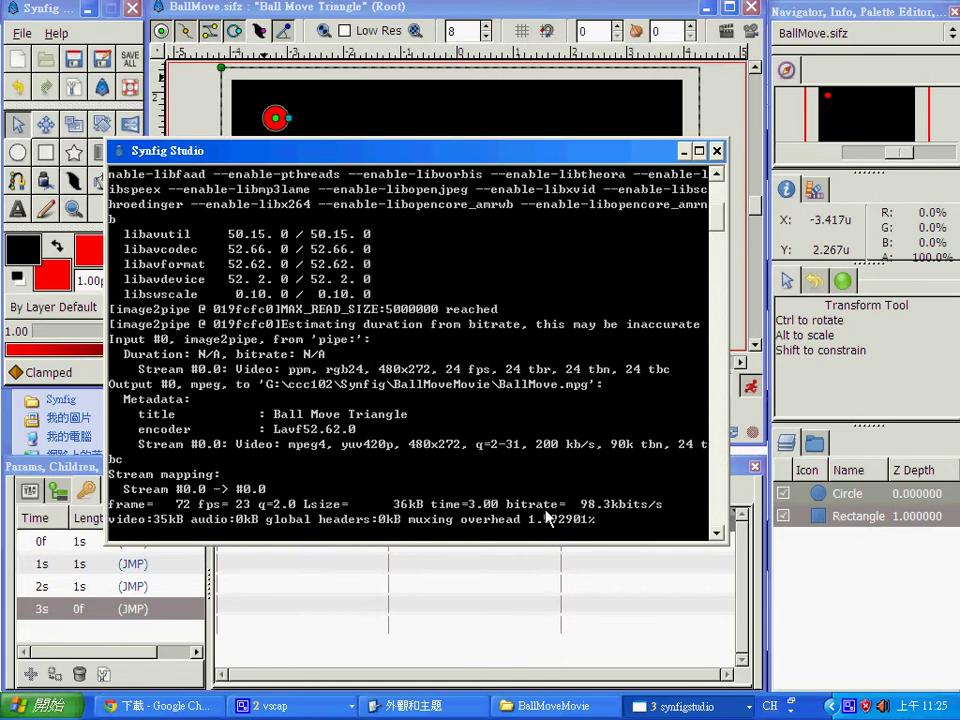
pyautogui.click(540, 706)
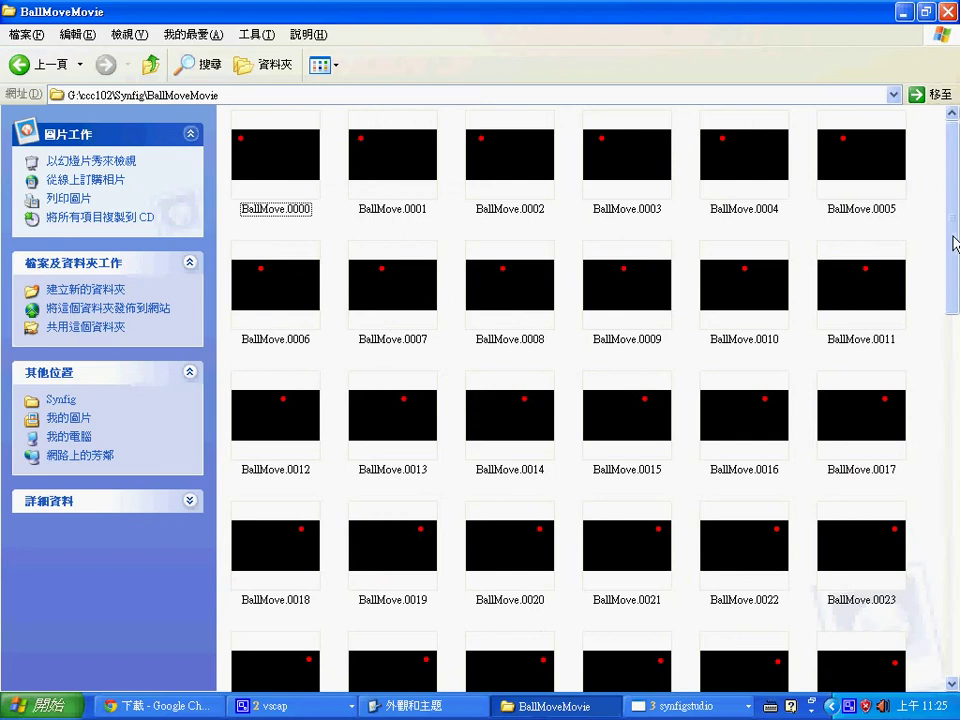
pyautogui.scroll(-10, 955, 243)
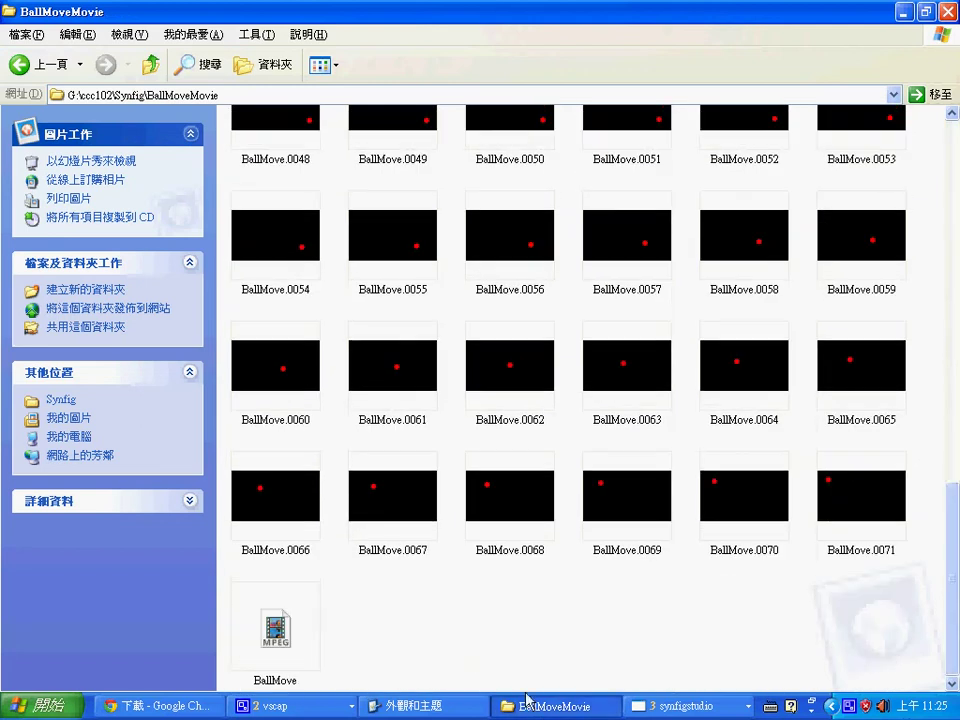
pyautogui.click(275, 630)
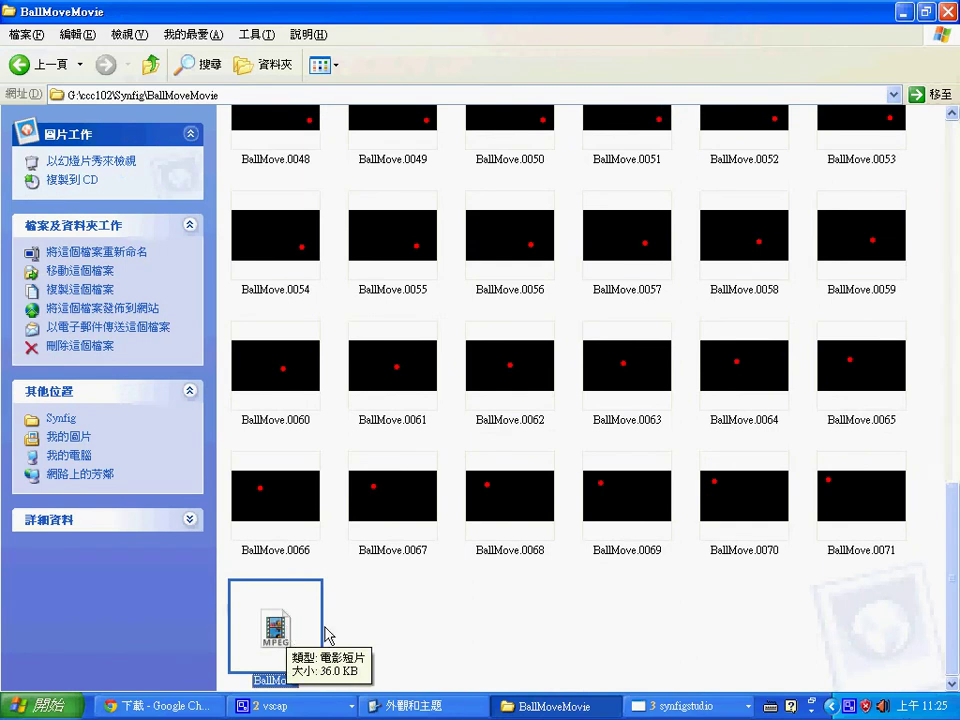
pyautogui.click(686, 706)
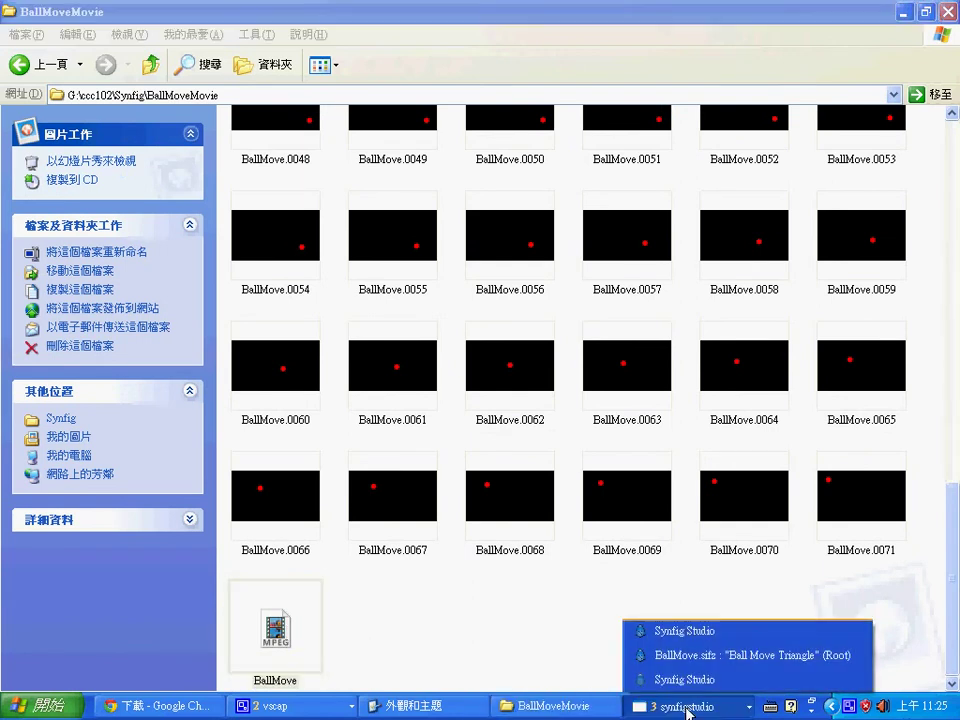
pyautogui.click(388, 626)
# Try to play the BallMove MPEG in Windows Media Player, completing its first-run setup with the express settings, and close the player.
pyautogui.doubleClick(276, 630)
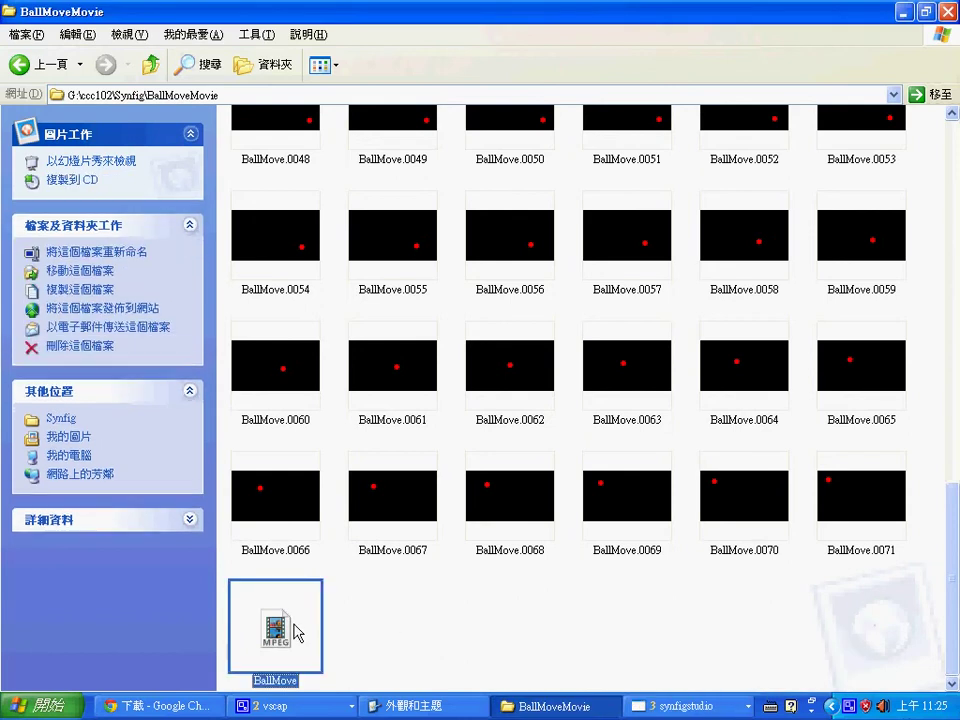
pyautogui.click(279, 322)
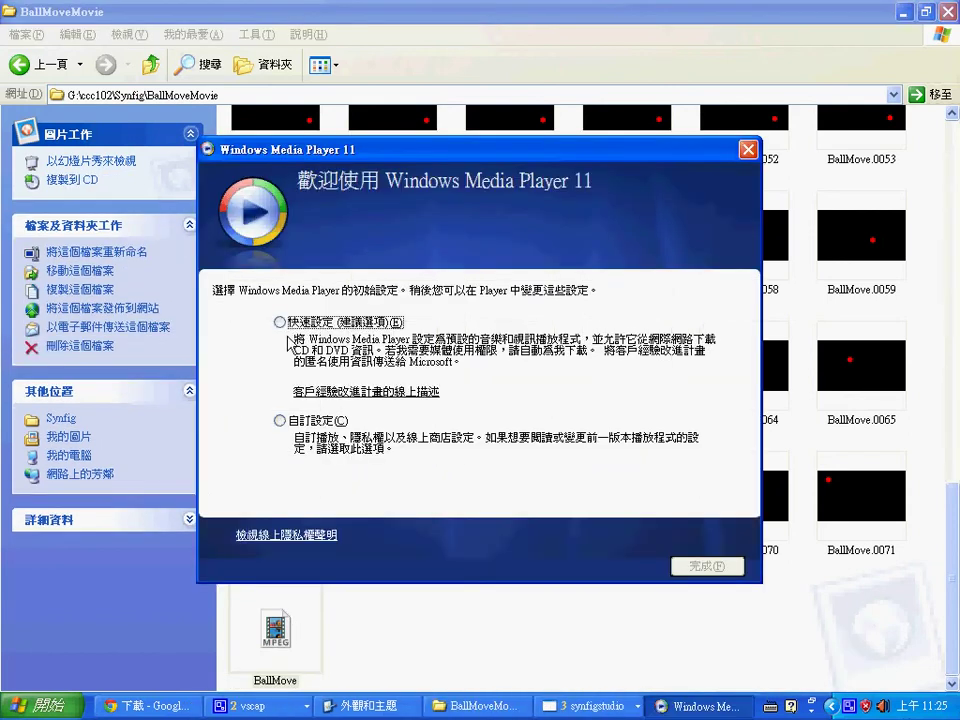
pyautogui.click(704, 566)
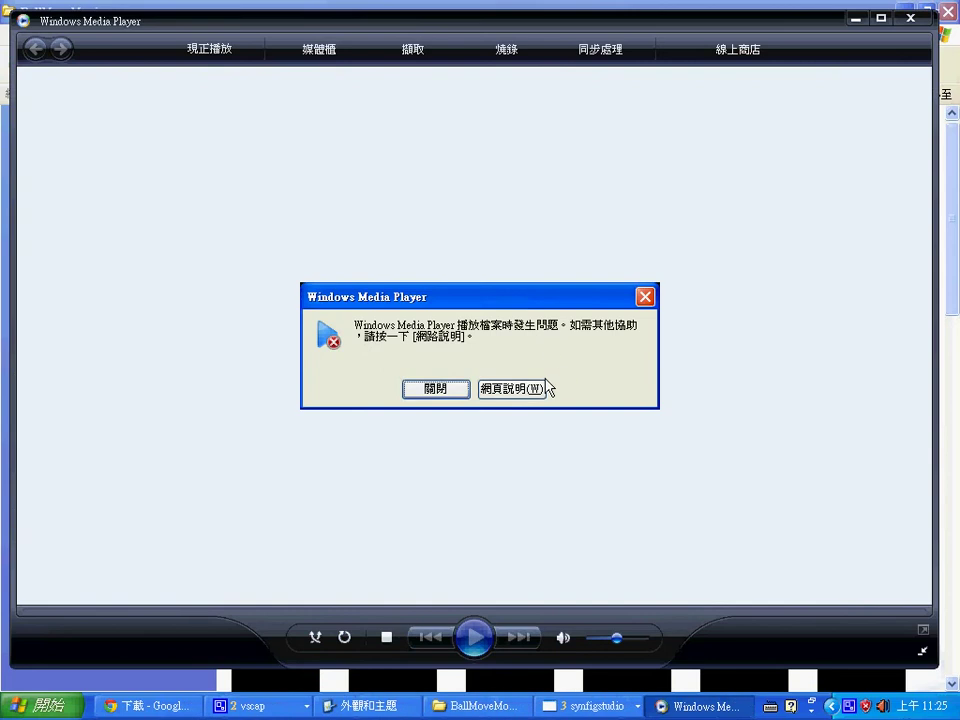
pyautogui.click(448, 391)
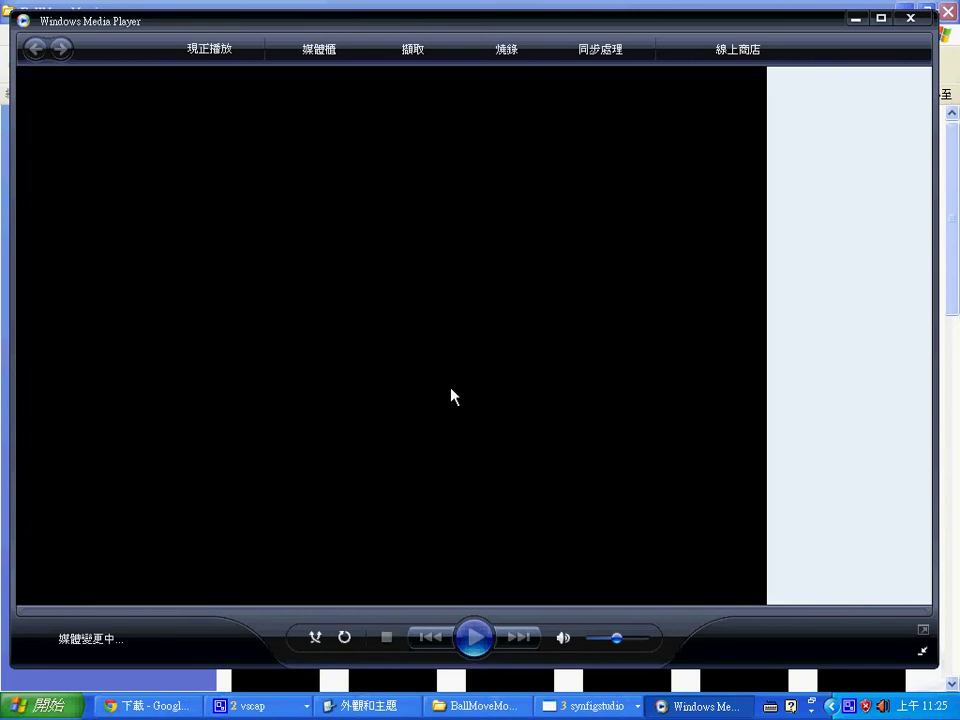
pyautogui.click(910, 18)
# Try to play the BallMove MPEG by adding it to the Windows Media Player list, and close the player.
pyautogui.click(283, 172)
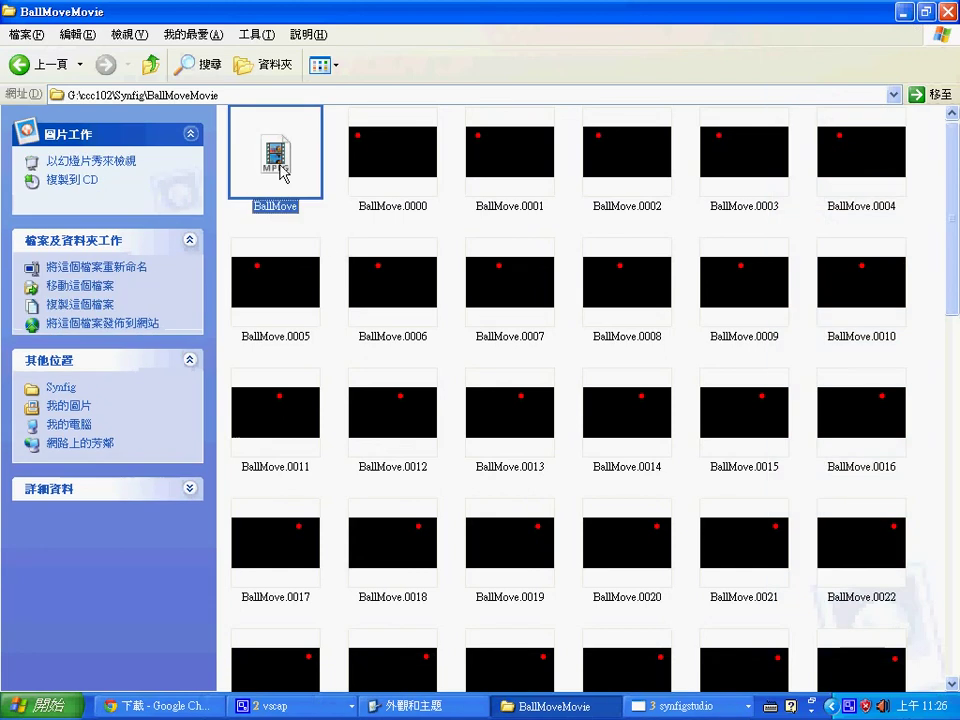
pyautogui.rightClick(283, 172)
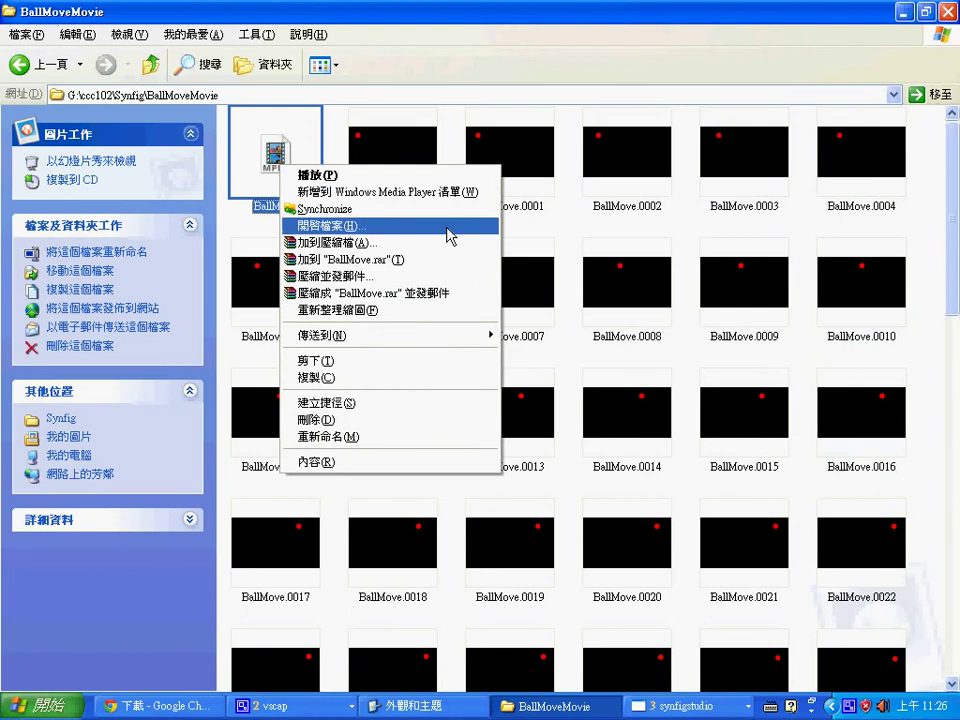
pyautogui.moveTo(456, 341)
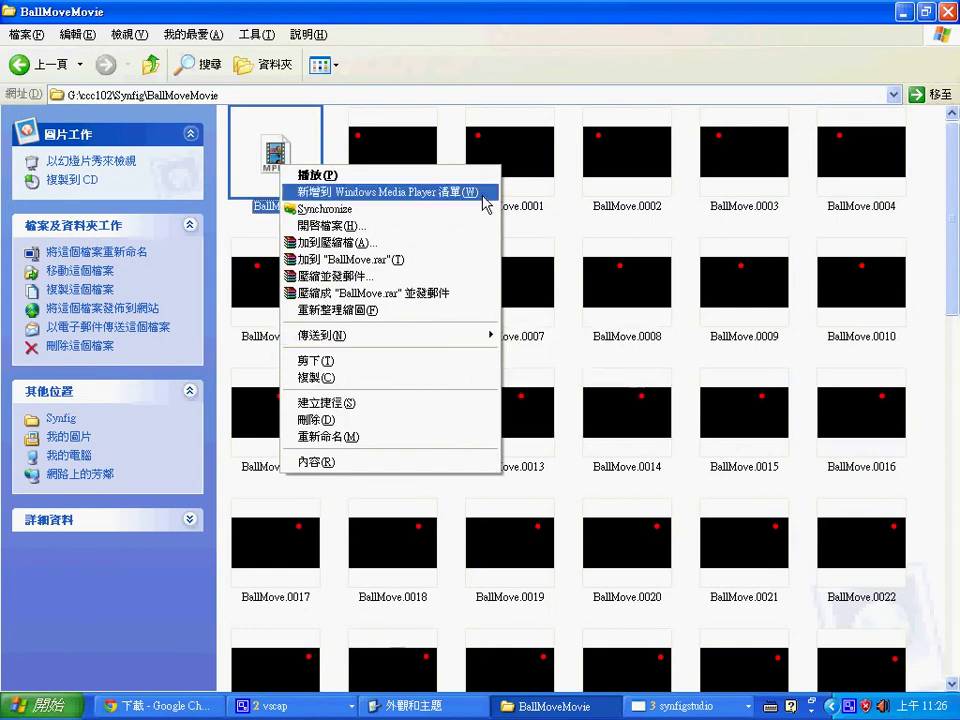
pyautogui.click(484, 197)
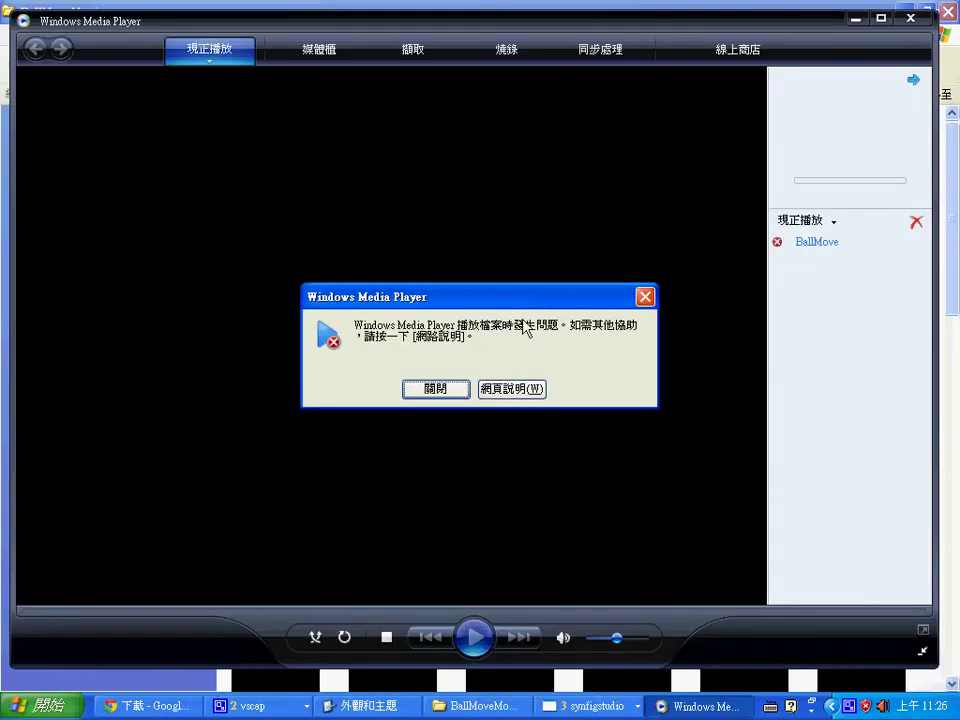
pyautogui.click(454, 394)
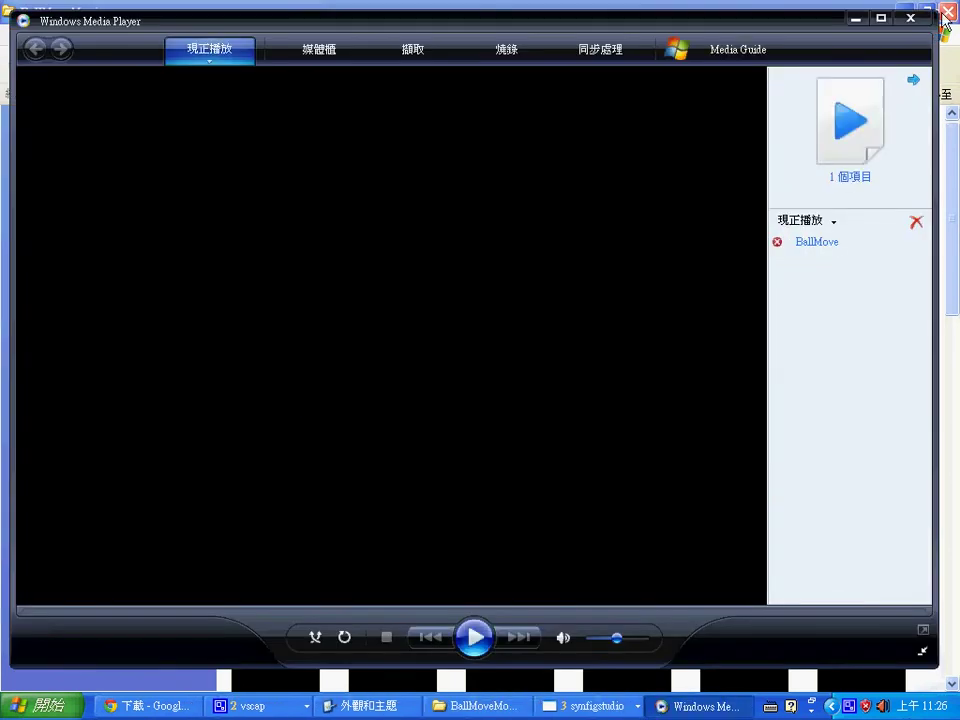
pyautogui.click(911, 19)
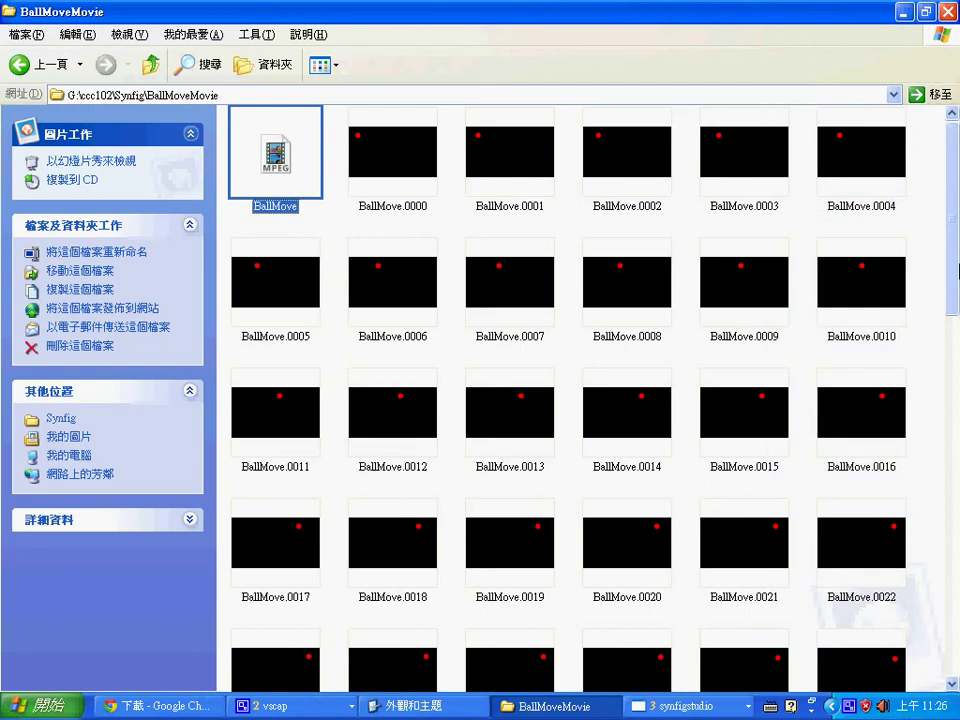
# Look through the files in the BallMoveMovie folder and switch back to Synfig Studio.
pyautogui.moveTo(957, 260); pyautogui.dragTo(957, 630)
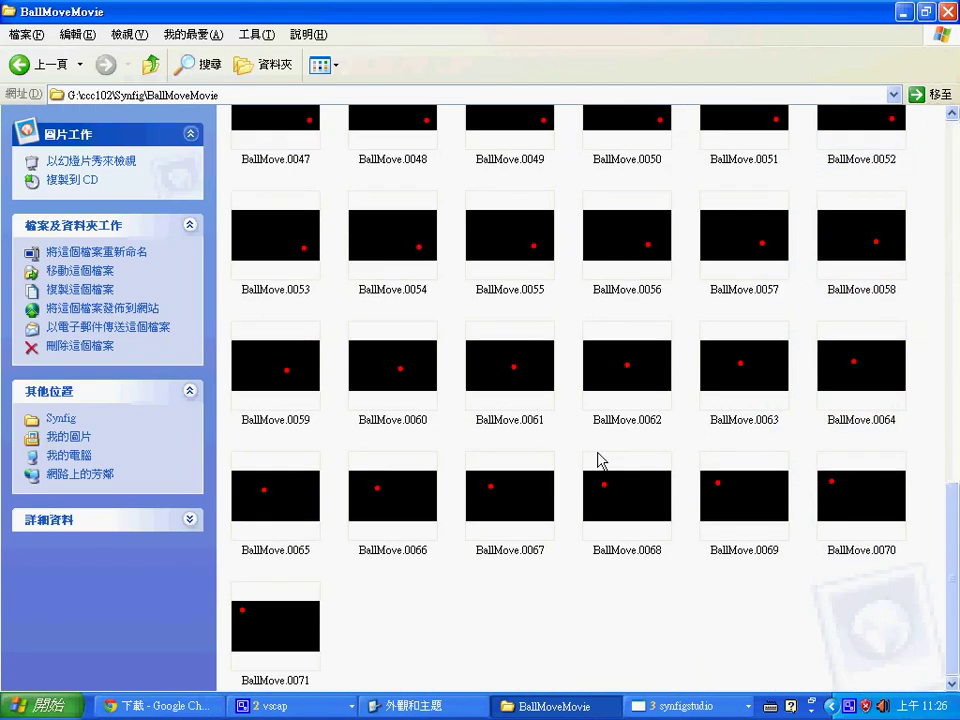
pyautogui.press('Home')
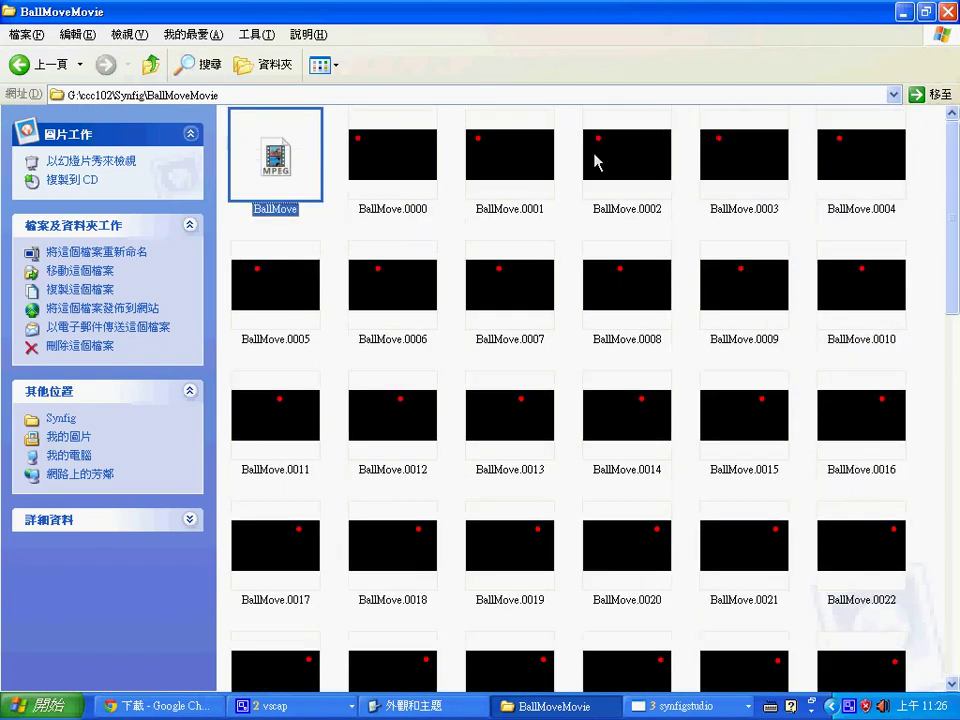
pyautogui.rightClick(286, 184)
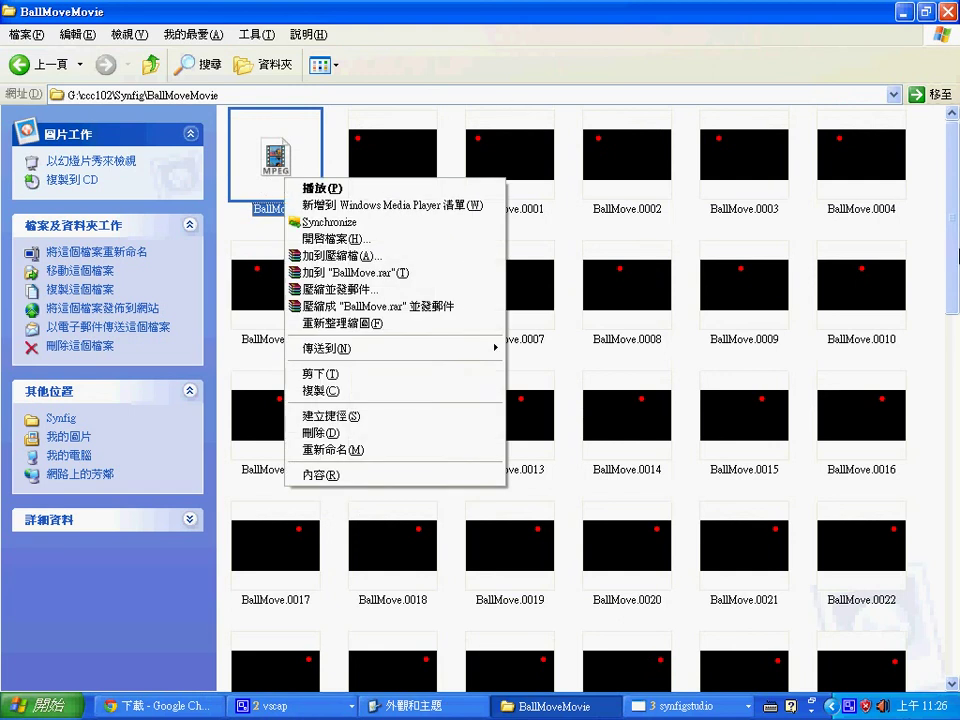
pyautogui.moveTo(954, 233)
pyautogui.mouseDown()
pyautogui.moveTo(956, 480)
pyautogui.moveTo(956, 230)
pyautogui.mouseUp()
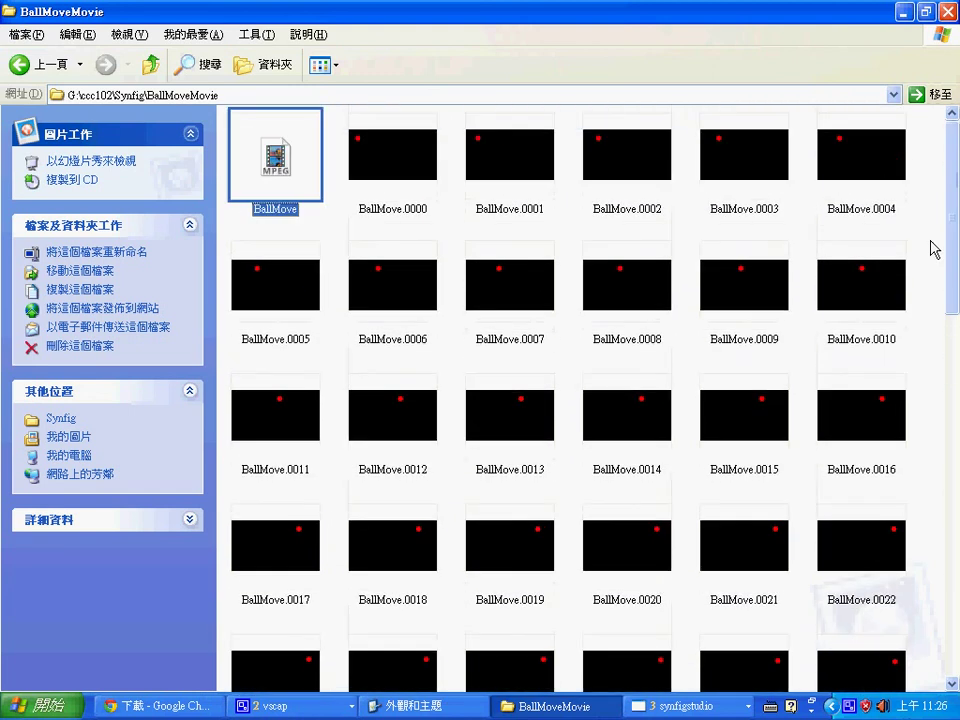
pyautogui.click(690, 706)
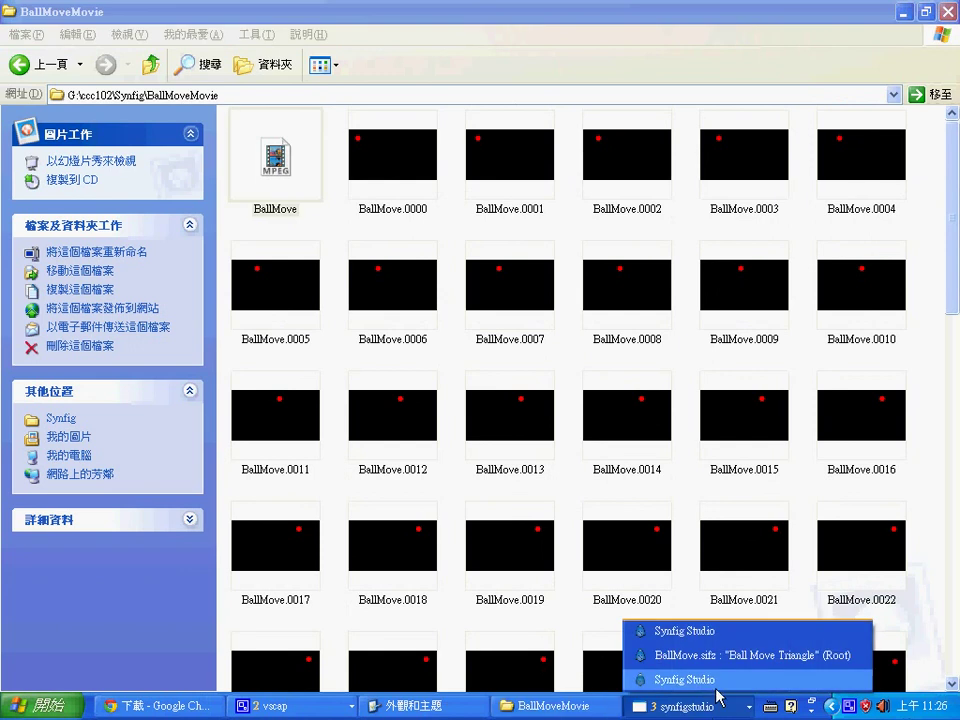